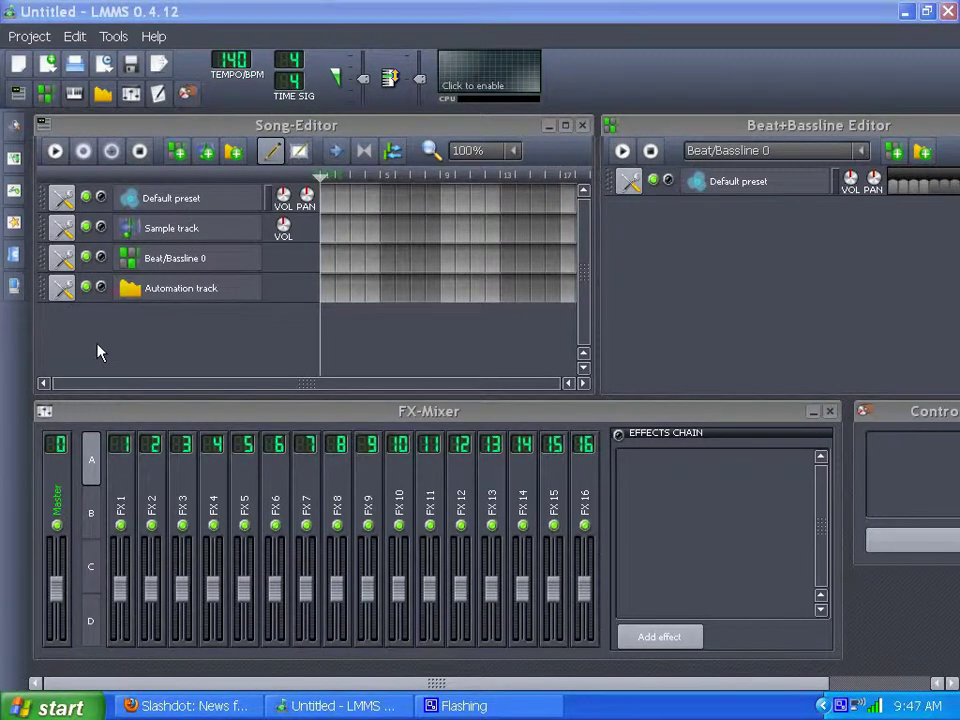
# Remove the Automation, Beat/Bassline 0, Sample and Default preset tracks from the Song-Editor
pyautogui.click(70, 298)
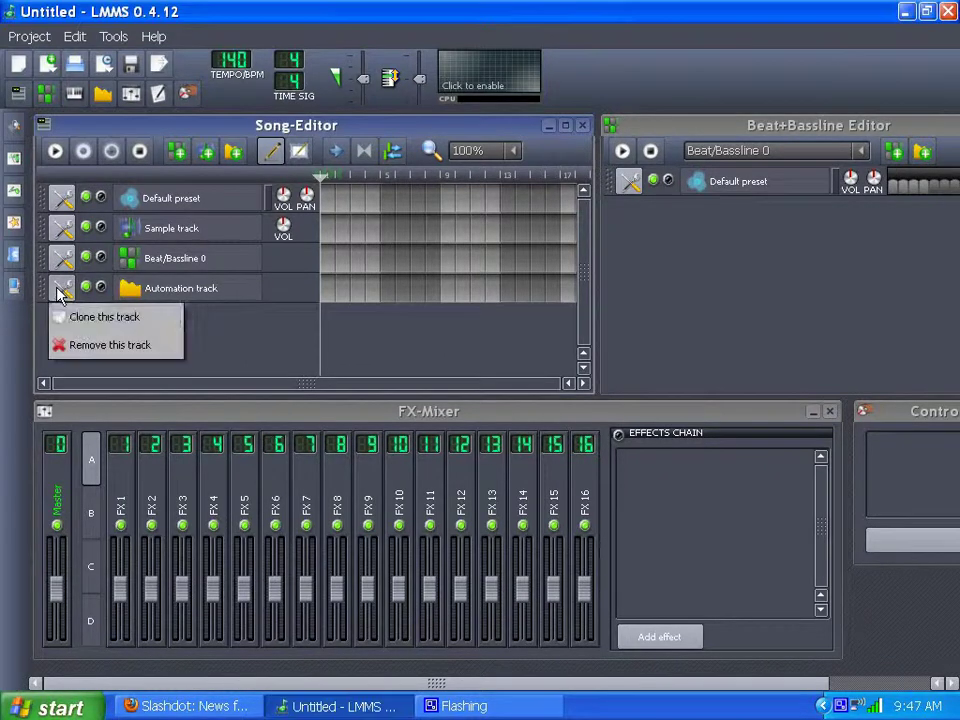
pyautogui.click(88, 348)
pyautogui.click(61, 258)
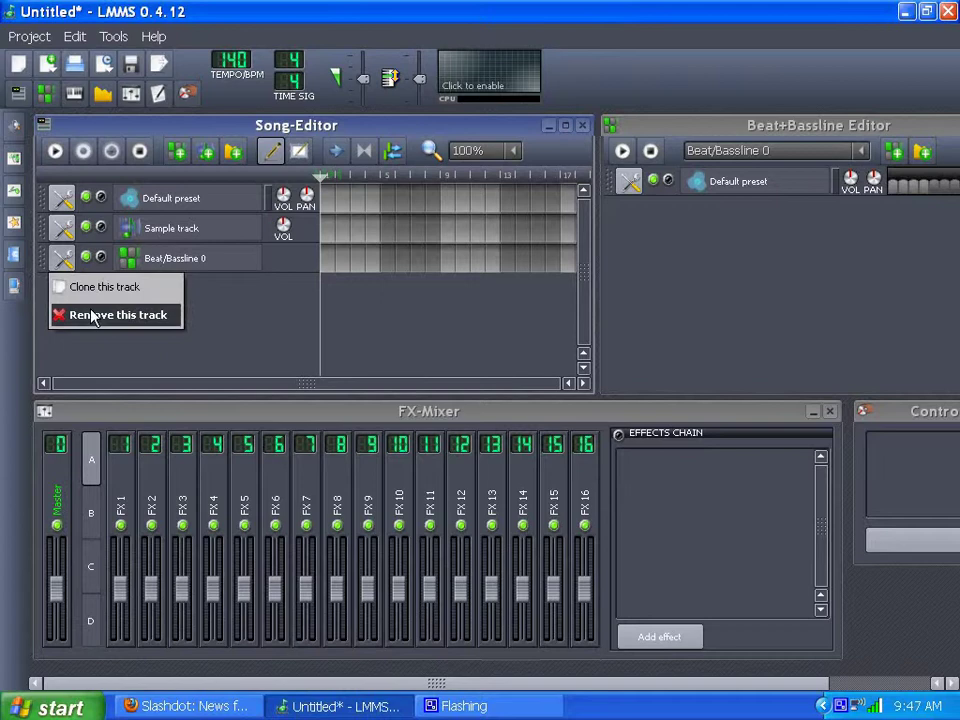
pyautogui.click(62, 314)
pyautogui.click(62, 229)
pyautogui.click(64, 283)
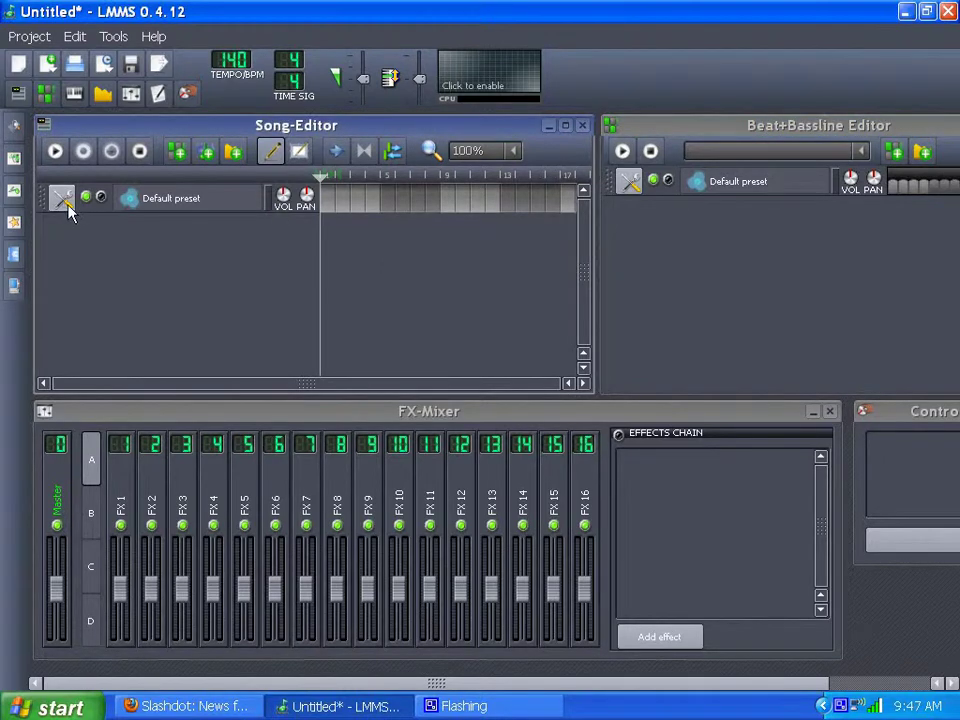
pyautogui.click(62, 198)
pyautogui.moveTo(95, 283)
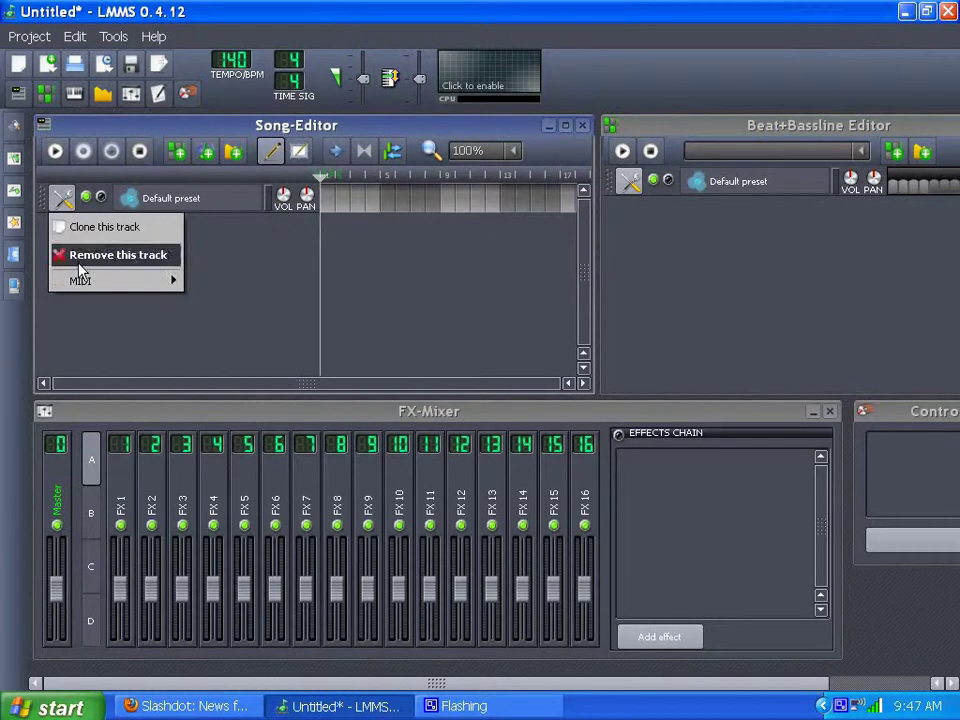
pyautogui.click(90, 256)
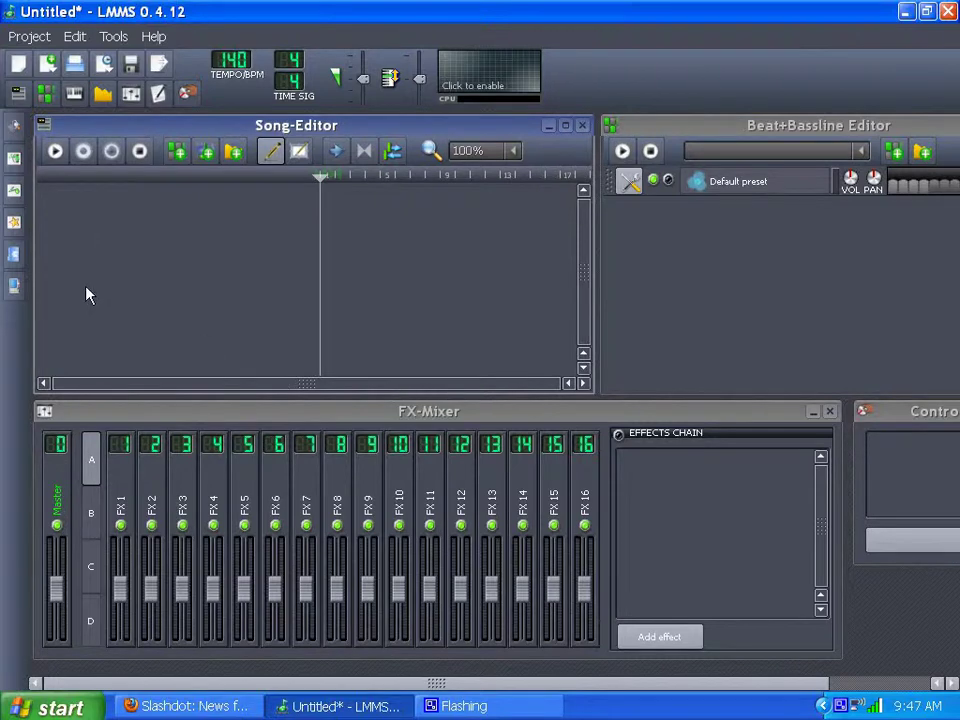
# Add latin_guitar02.ogg from the latin sample folder to the Song-Editor as a new track and close the sample browser
pyautogui.moveTo(634, 686); pyautogui.dragTo(566, 671)
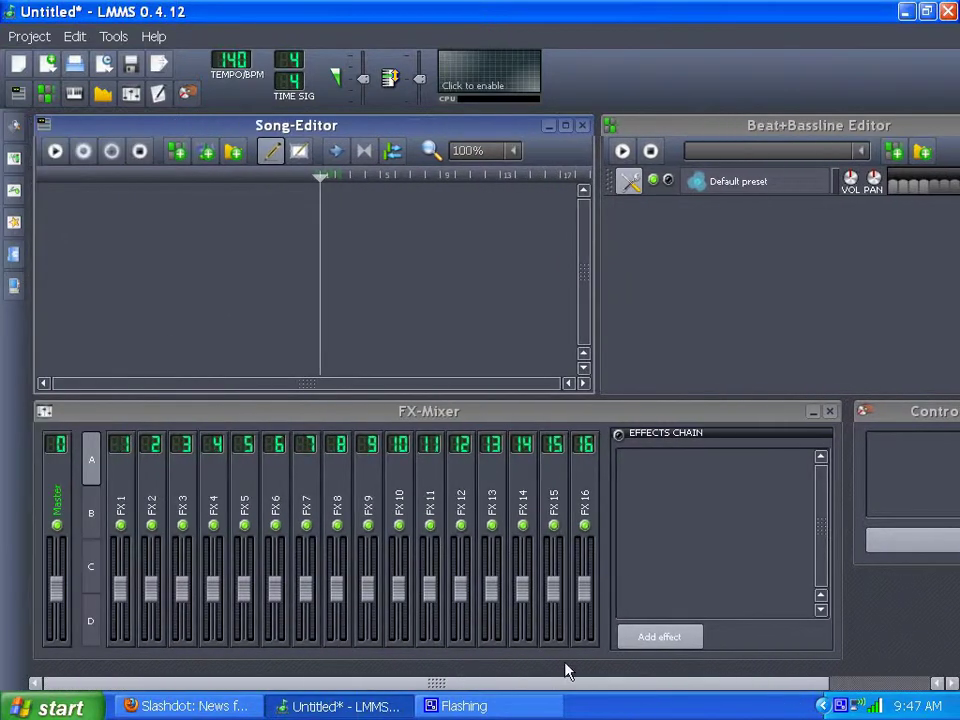
pyautogui.click(14, 192)
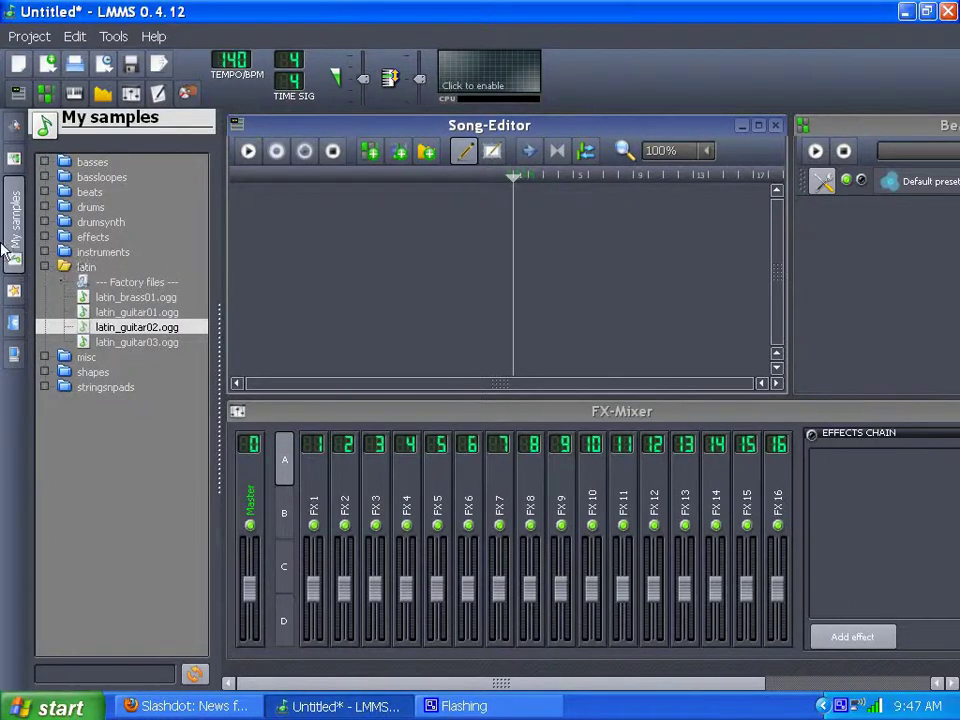
pyautogui.click(44, 268)
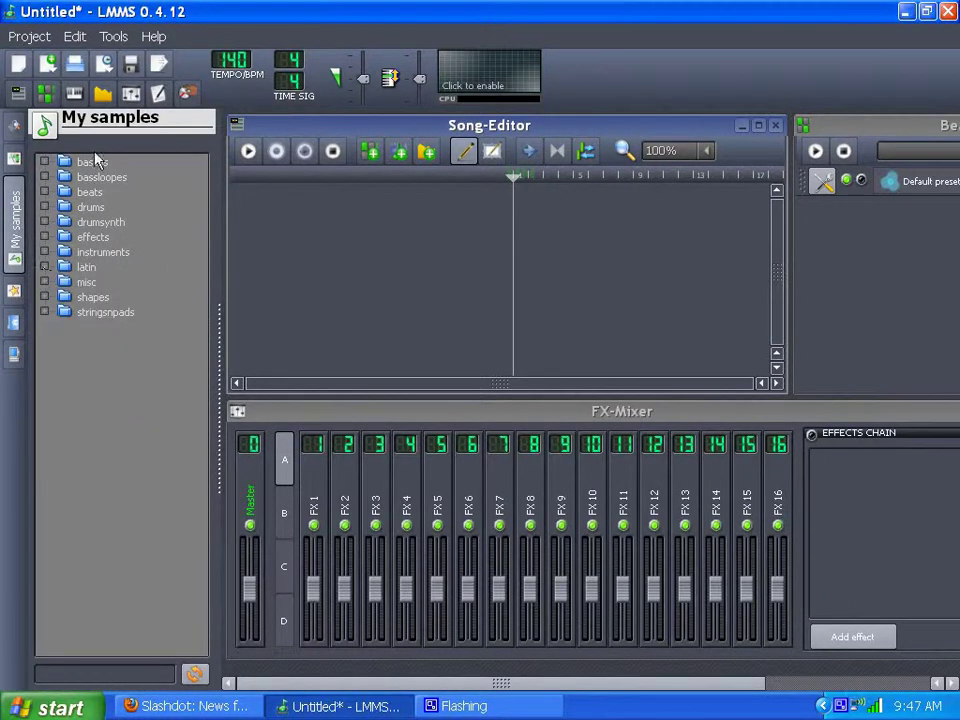
pyautogui.click(44, 268)
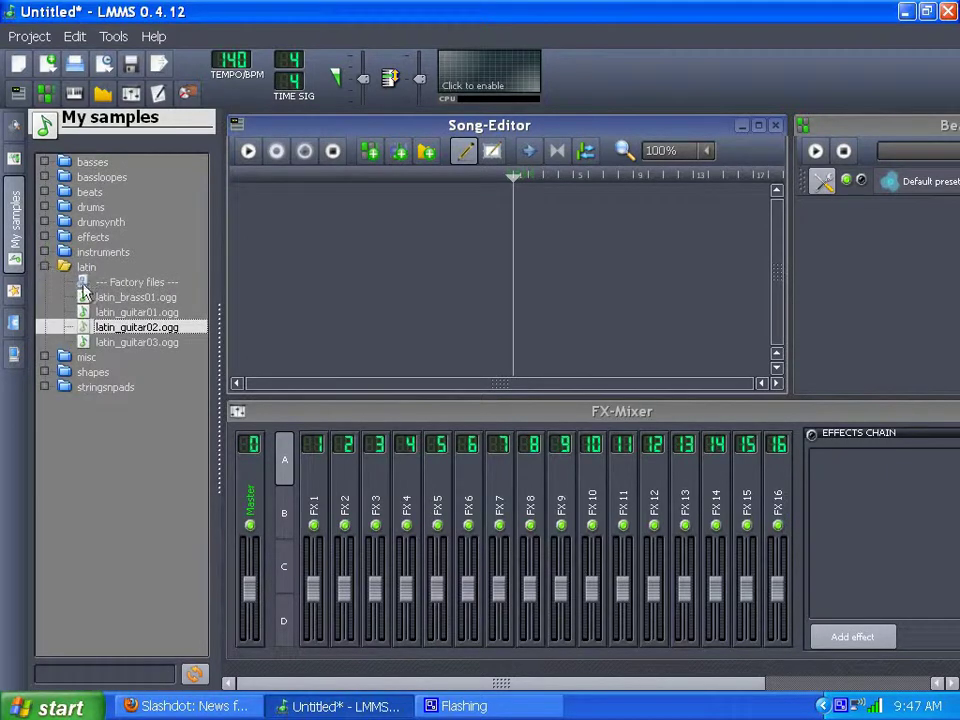
pyautogui.click(87, 335)
pyautogui.moveTo(84, 333); pyautogui.dragTo(282, 233)
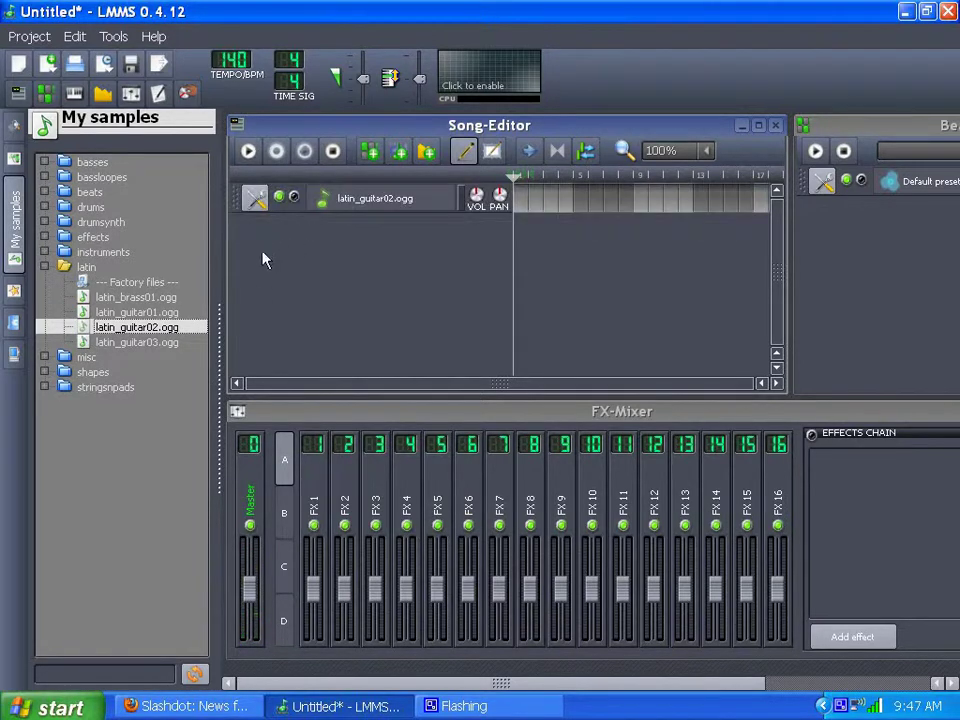
pyautogui.click(44, 267)
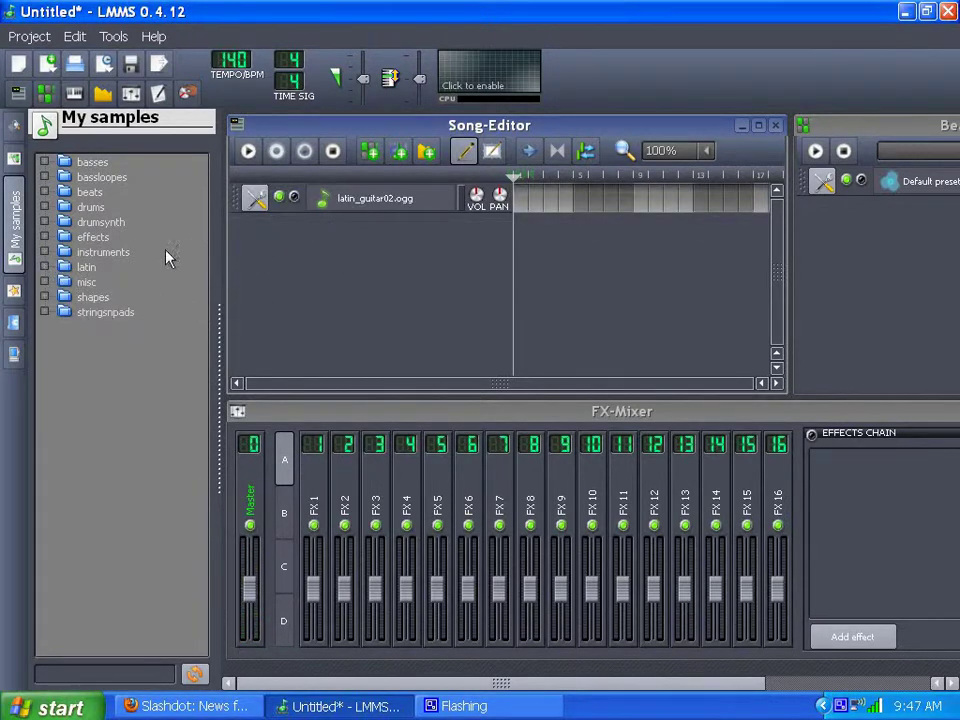
pyautogui.click(14, 180)
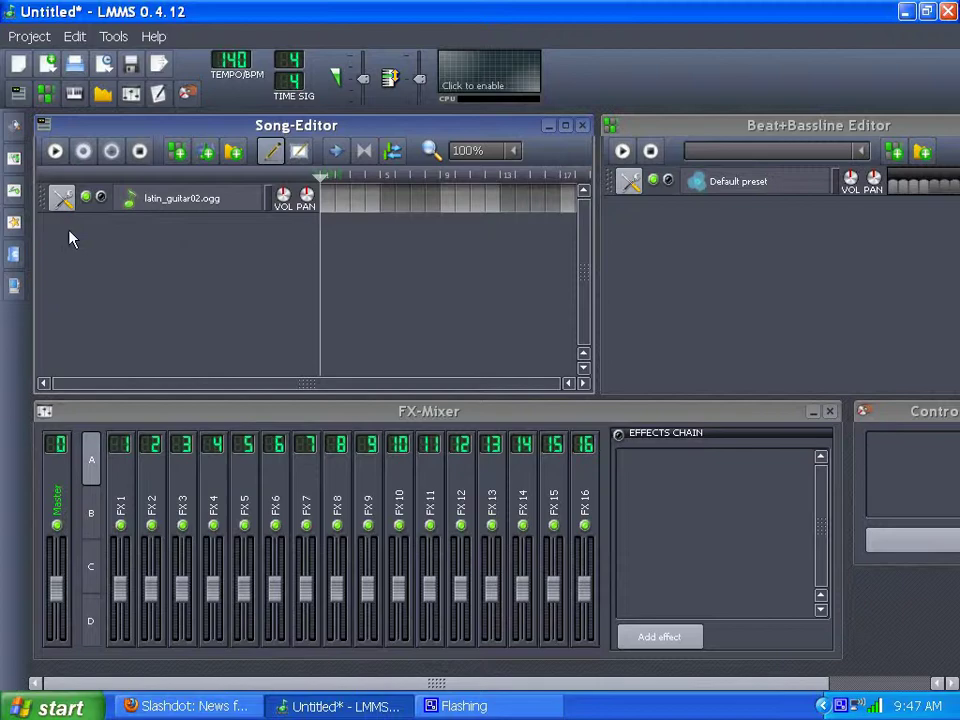
# Open the latin_guitar02.ogg track's instrument window, assign it to FX channel 1 and move the window clear of the track and mixer channels
pyautogui.click(180, 200)
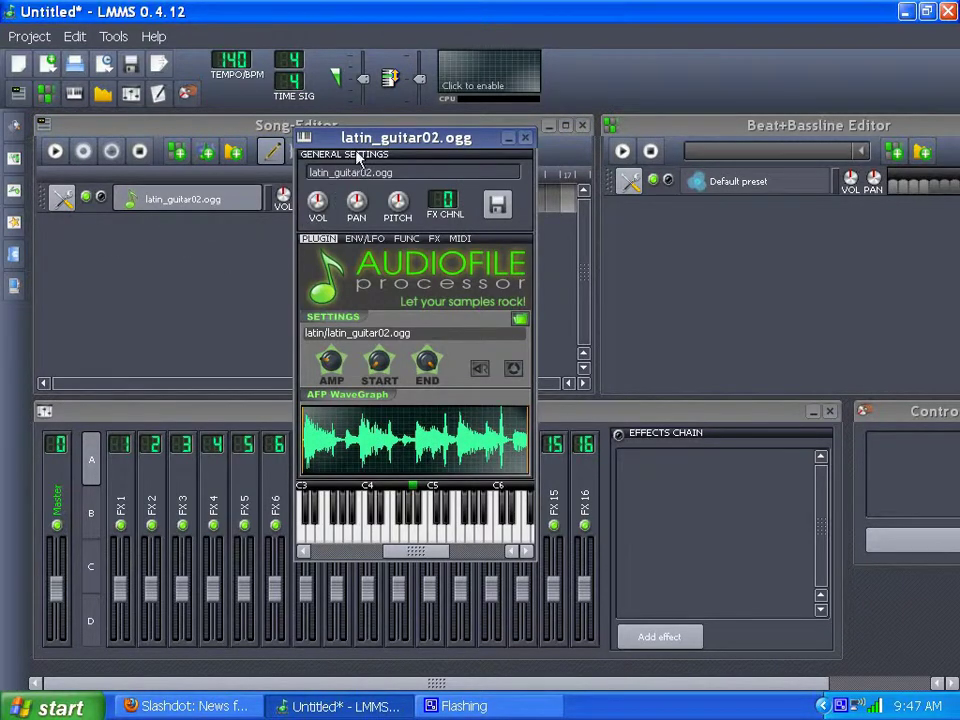
pyautogui.moveTo(358, 145); pyautogui.dragTo(400, 246)
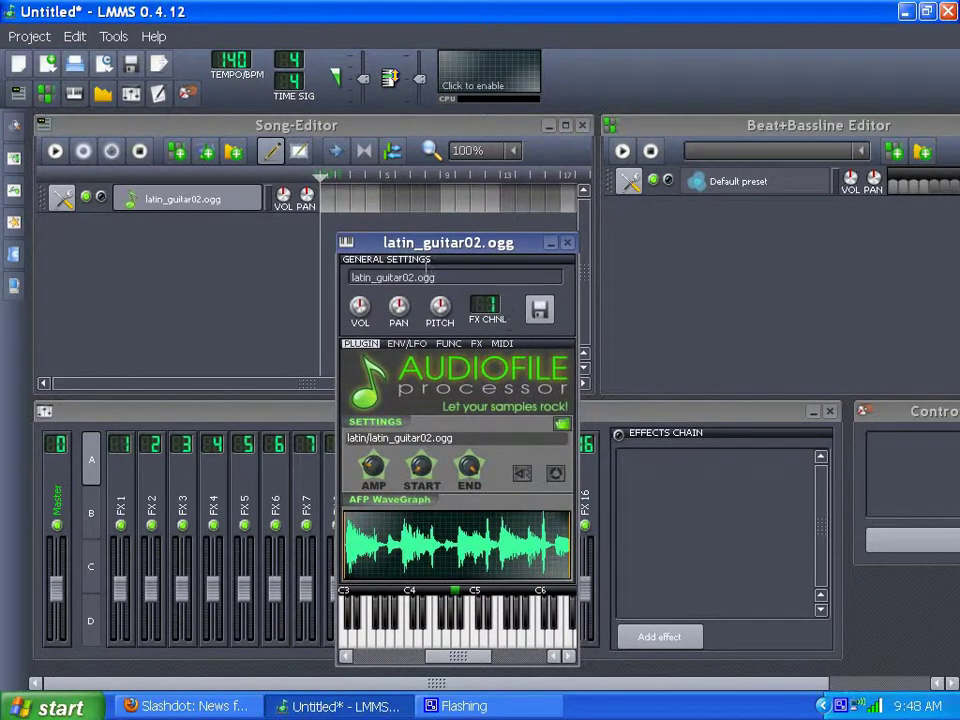
pyautogui.moveTo(424, 246); pyautogui.dragTo(557, 234)
pyautogui.scroll(1, 624, 292)
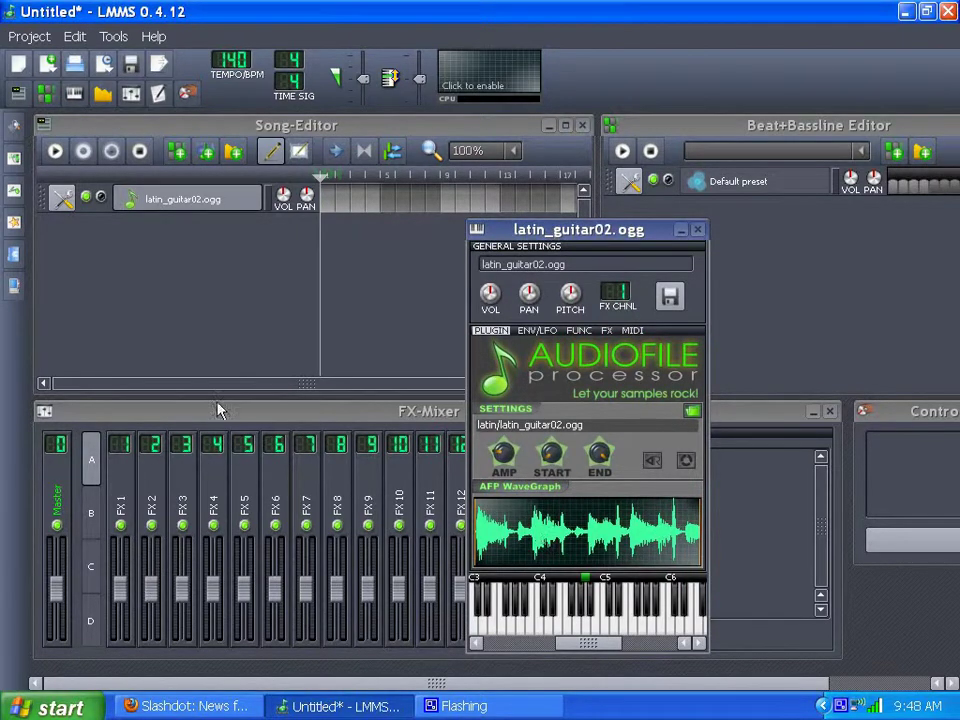
pyautogui.moveTo(597, 236); pyautogui.dragTo(514, 250)
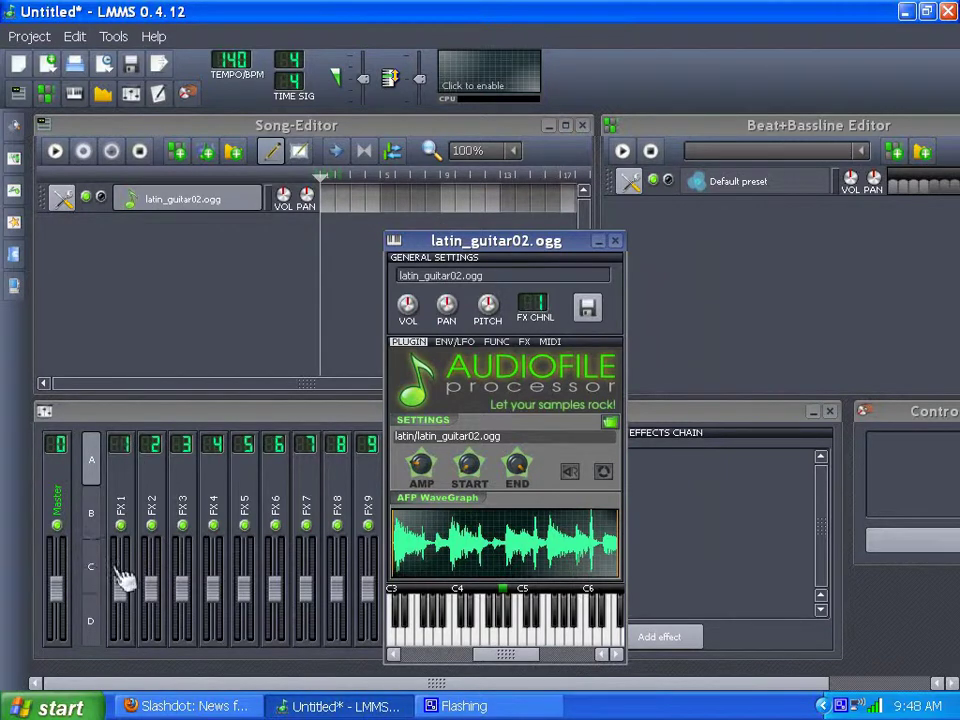
pyautogui.moveTo(482, 253)
pyautogui.mouseDown()
pyautogui.moveTo(466, 257)
pyautogui.moveTo(500, 261)
pyautogui.mouseUp()
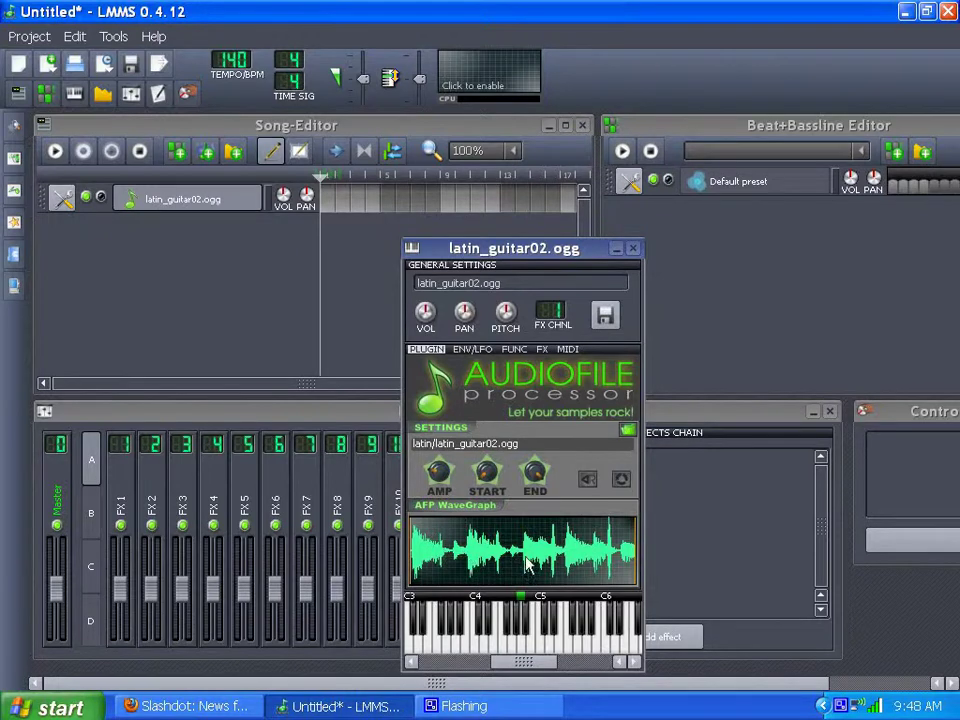
# Trim the guitar sample with start point 0.25 and end point about a third into the waveform, auditioning the result
pyautogui.click(522, 645)
pyautogui.click(490, 477)
pyautogui.moveTo(487, 472); pyautogui.dragTo(487, 462)
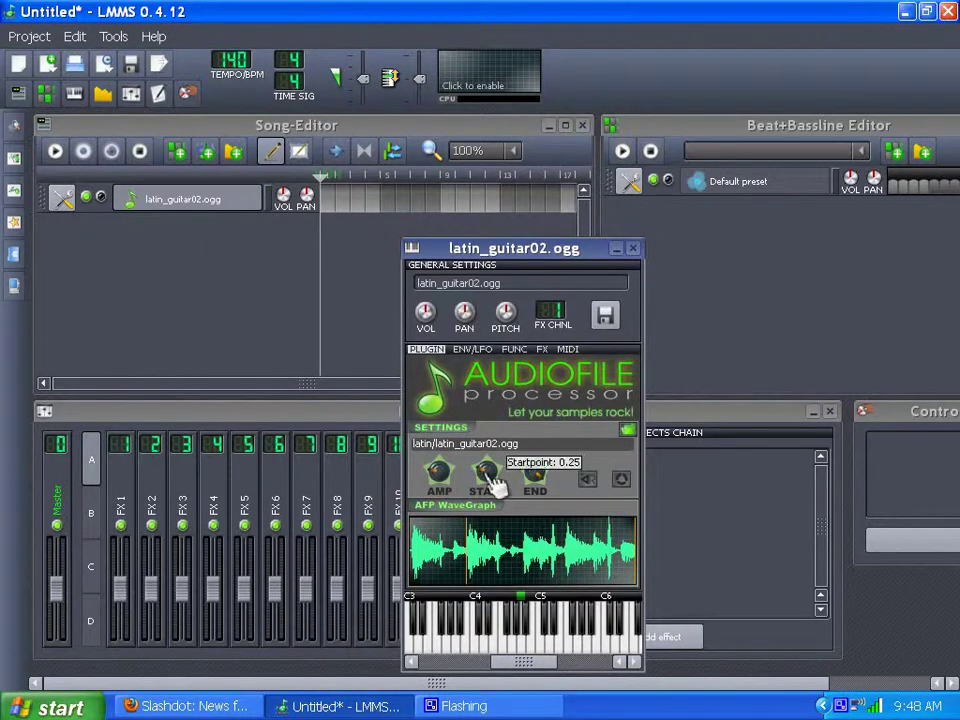
pyautogui.scroll(1, 487, 475)
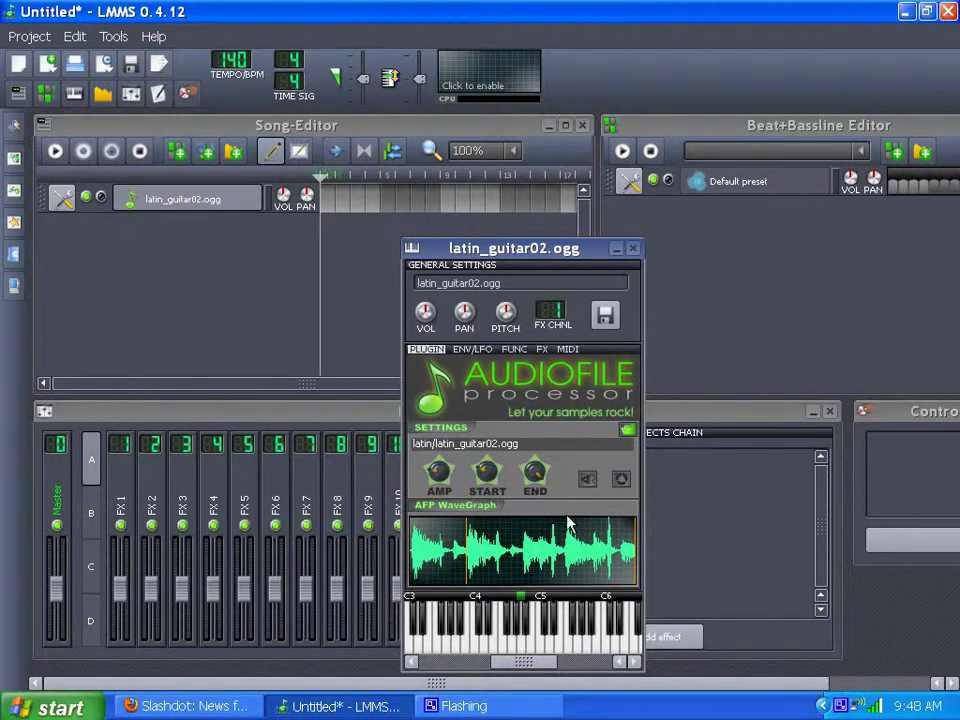
pyautogui.moveTo(538, 478)
pyautogui.mouseDown()
pyautogui.moveTo(538, 568)
pyautogui.moveTo(538, 560)
pyautogui.mouseUp()
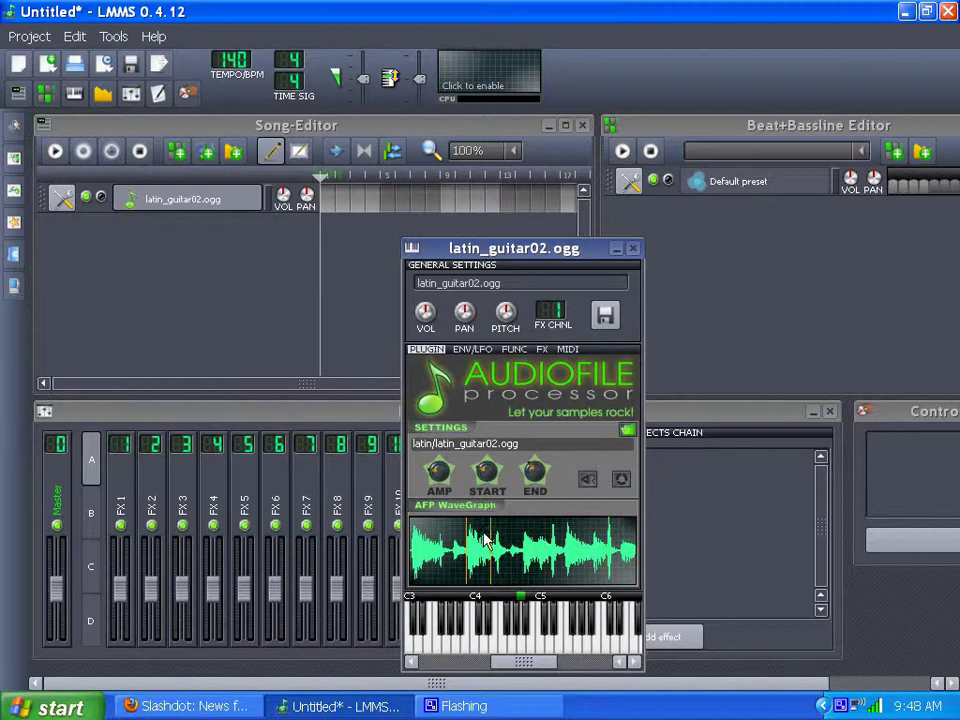
pyautogui.click(525, 648)
pyautogui.click(523, 647)
# Try playing the guitar sample in reverse and switch it back to forward playback
pyautogui.click(592, 480)
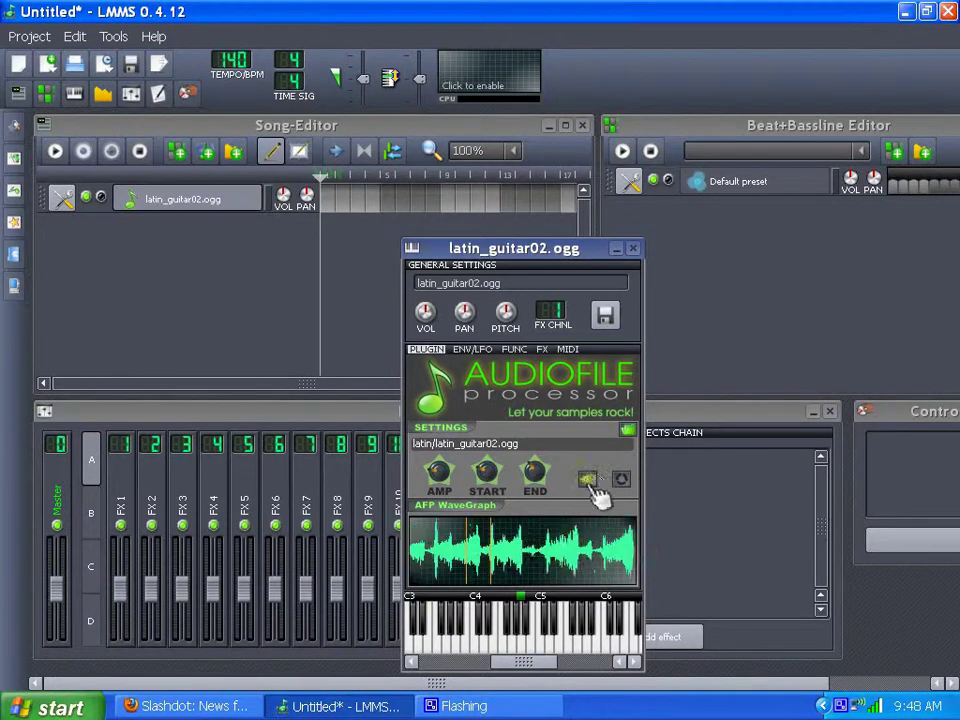
pyautogui.click(517, 645)
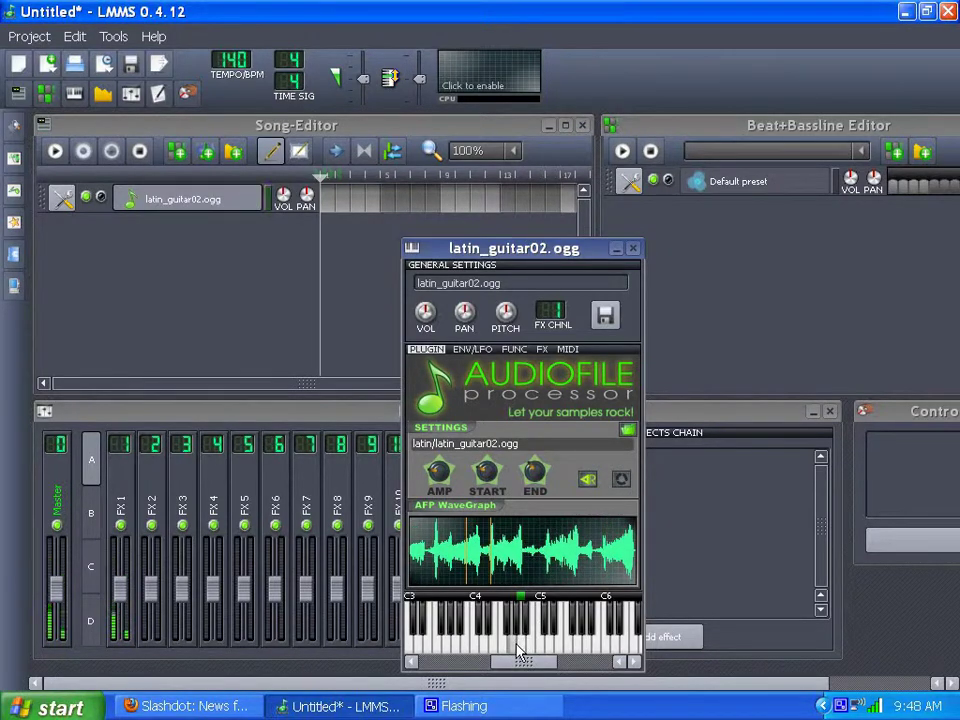
pyautogui.click(590, 481)
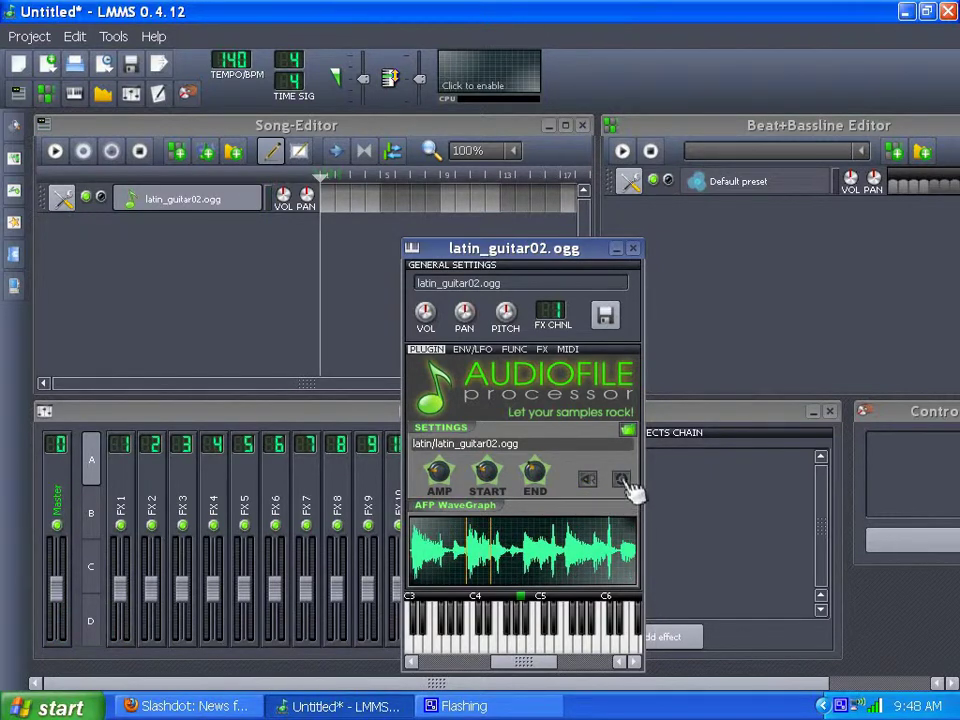
# Enable looping of the trimmed guitar section, nudge its start point slightly later and audition the loop
pyautogui.click(622, 481)
pyautogui.click(524, 652)
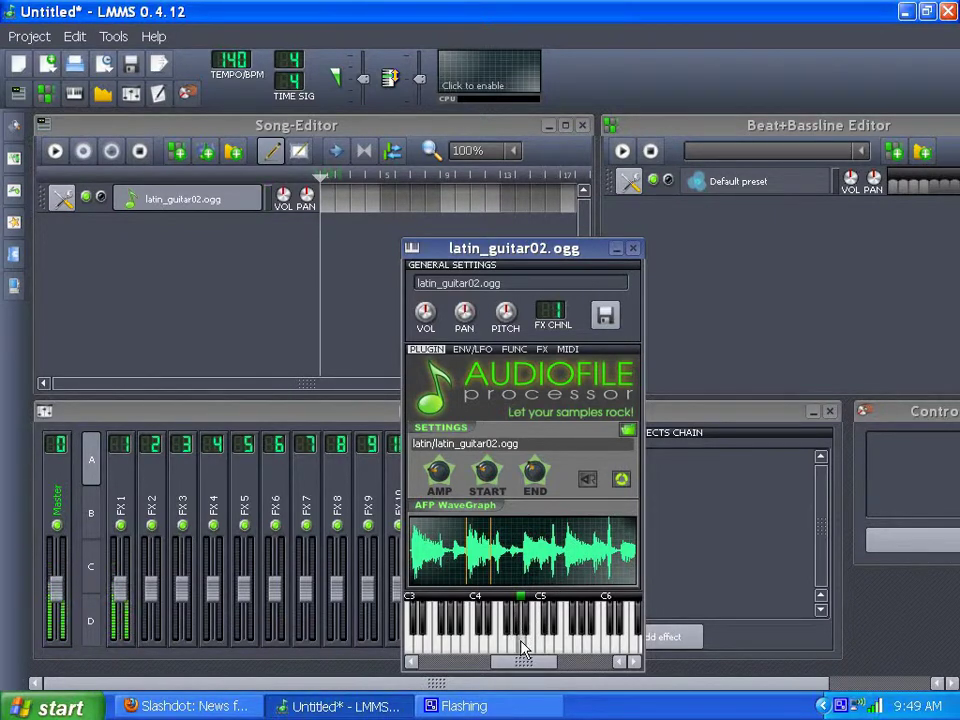
pyautogui.moveTo(500, 488)
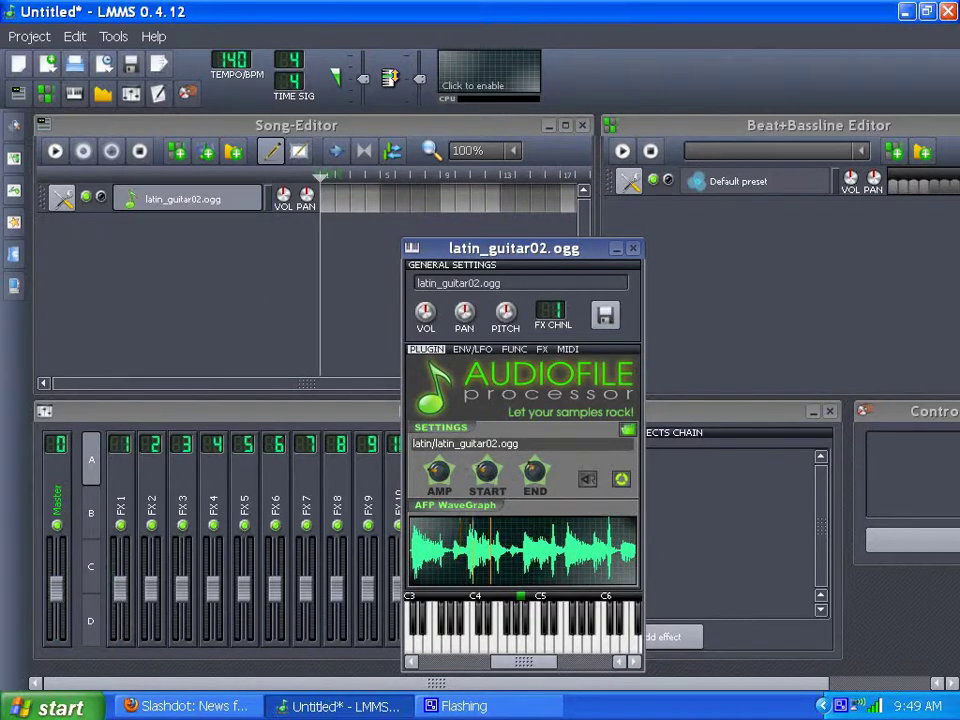
pyautogui.click(521, 638)
pyautogui.click(521, 648)
# In the instrument's volume envelope, raise the modulation amount to maximum and lengthen the attack slightly, auditioning each change
pyautogui.moveTo(474, 256); pyautogui.dragTo(474, 198)
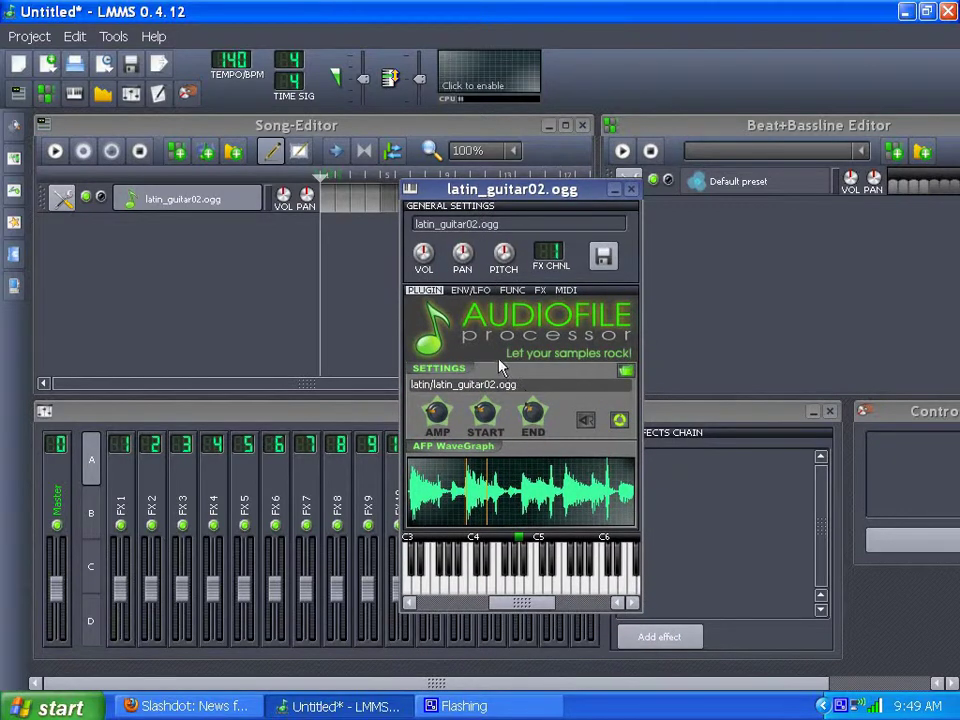
pyautogui.click(472, 290)
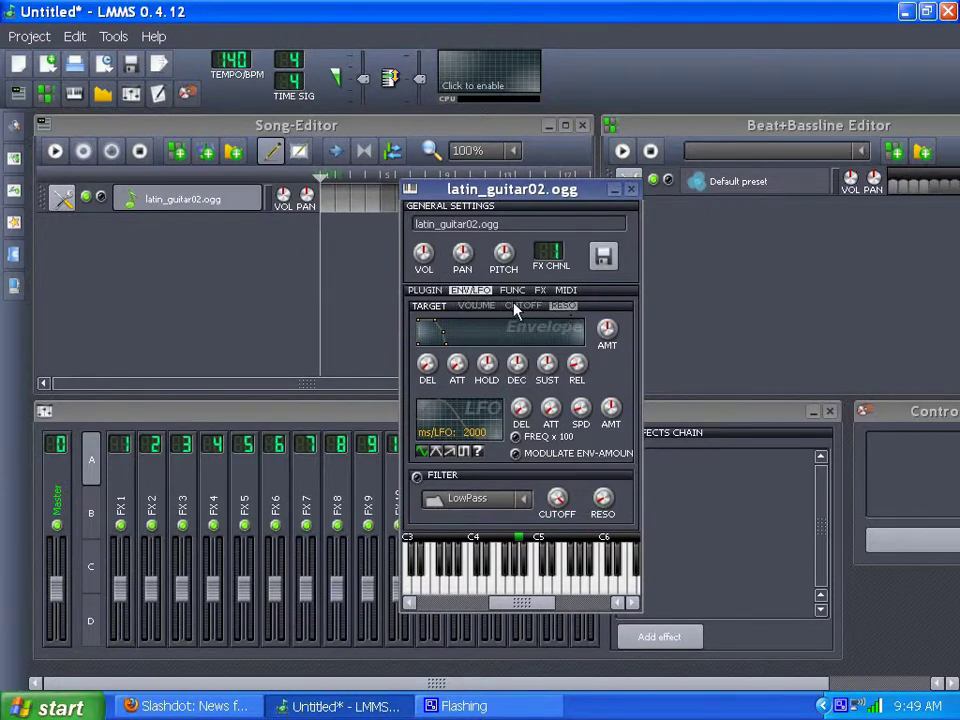
pyautogui.click(500, 306)
pyautogui.click(475, 306)
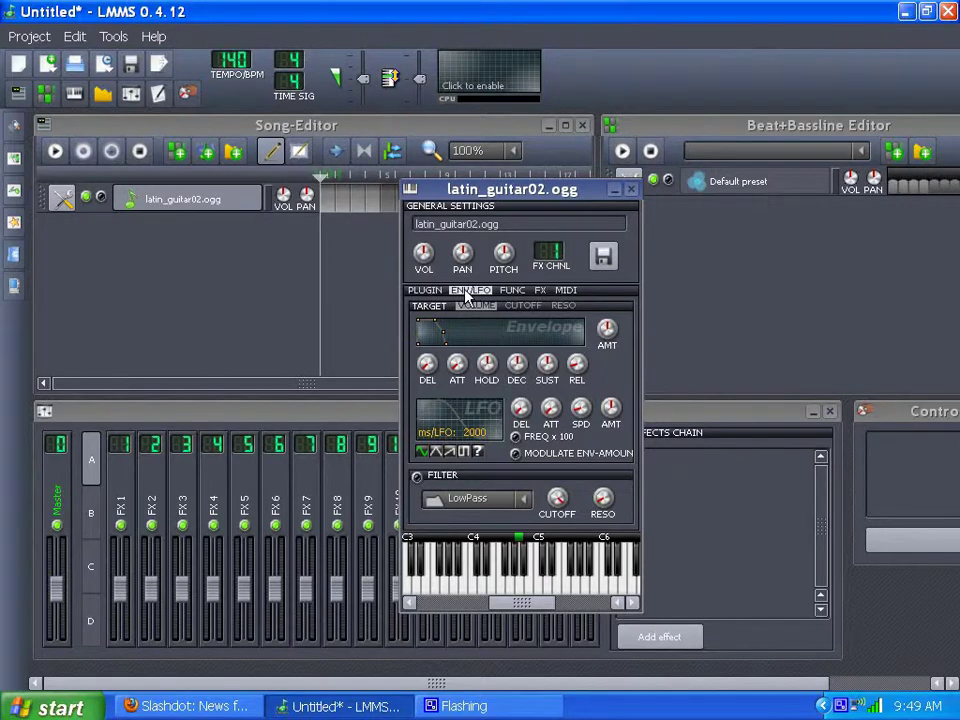
pyautogui.click(428, 333)
pyautogui.click(521, 587)
pyautogui.moveTo(457, 366); pyautogui.dragTo(457, 346)
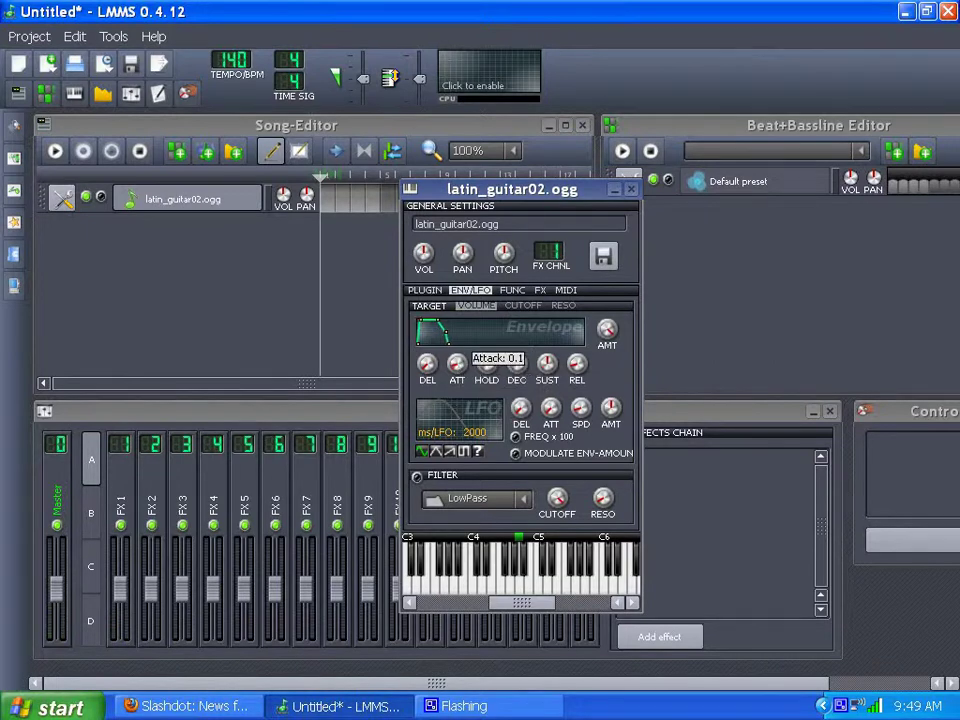
pyautogui.click(520, 596)
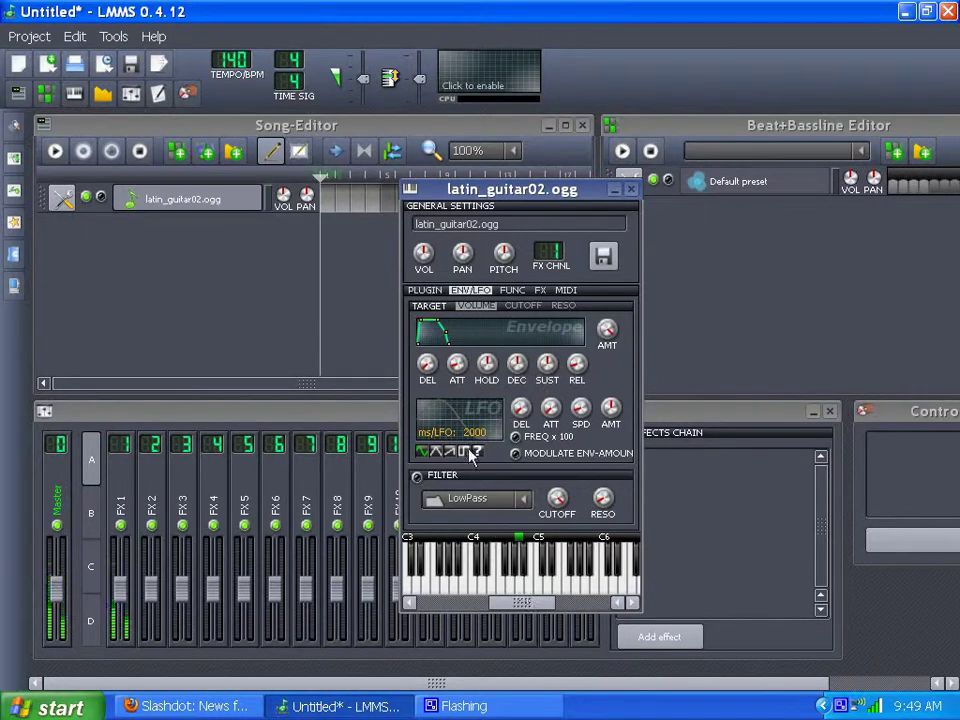
# Shorten the volume envelope's hold slightly, lengthen its decay and raise its sustain, auditioning the sound
pyautogui.click(490, 372)
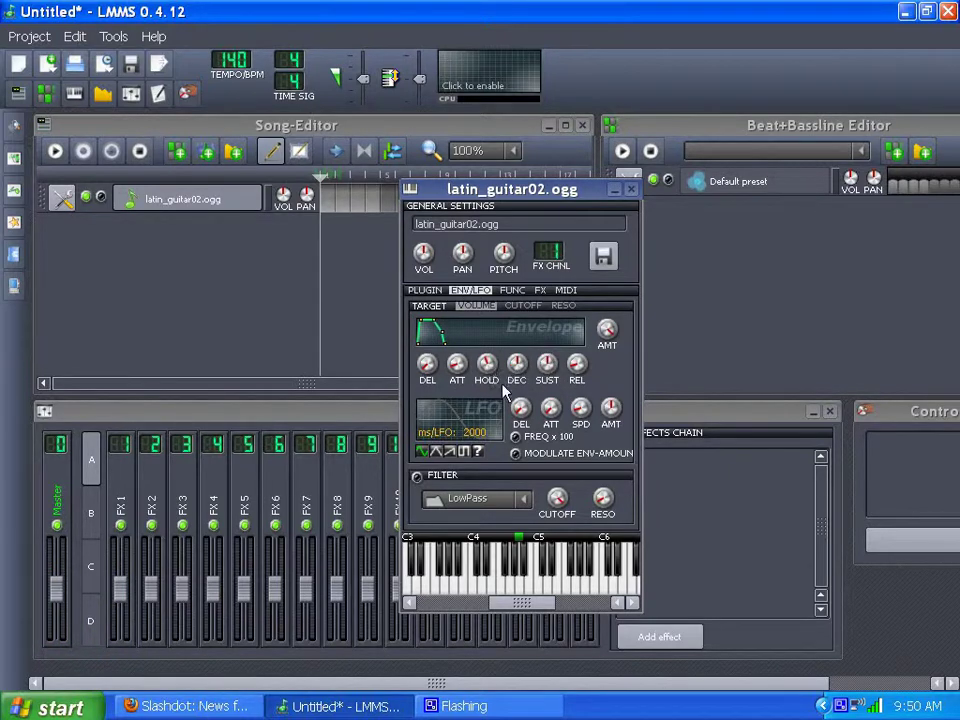
pyautogui.moveTo(517, 366)
pyautogui.mouseDown()
pyautogui.moveTo(517, 352)
pyautogui.moveTo(517, 362)
pyautogui.mouseUp()
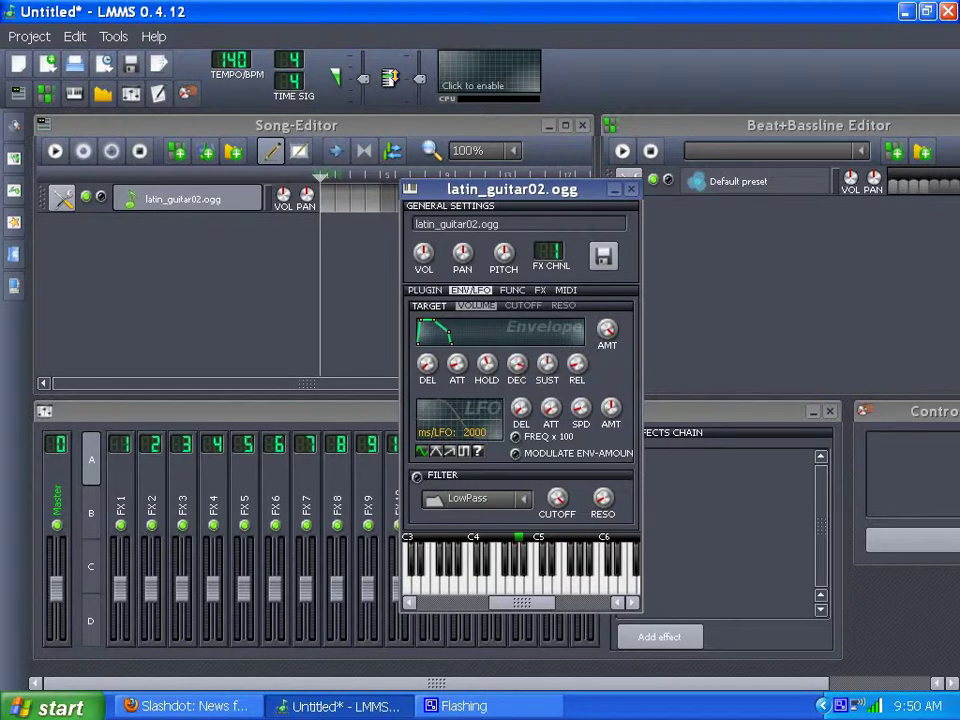
pyautogui.click(521, 580)
pyautogui.moveTo(547, 365); pyautogui.dragTo(547, 365)
pyautogui.click(518, 589)
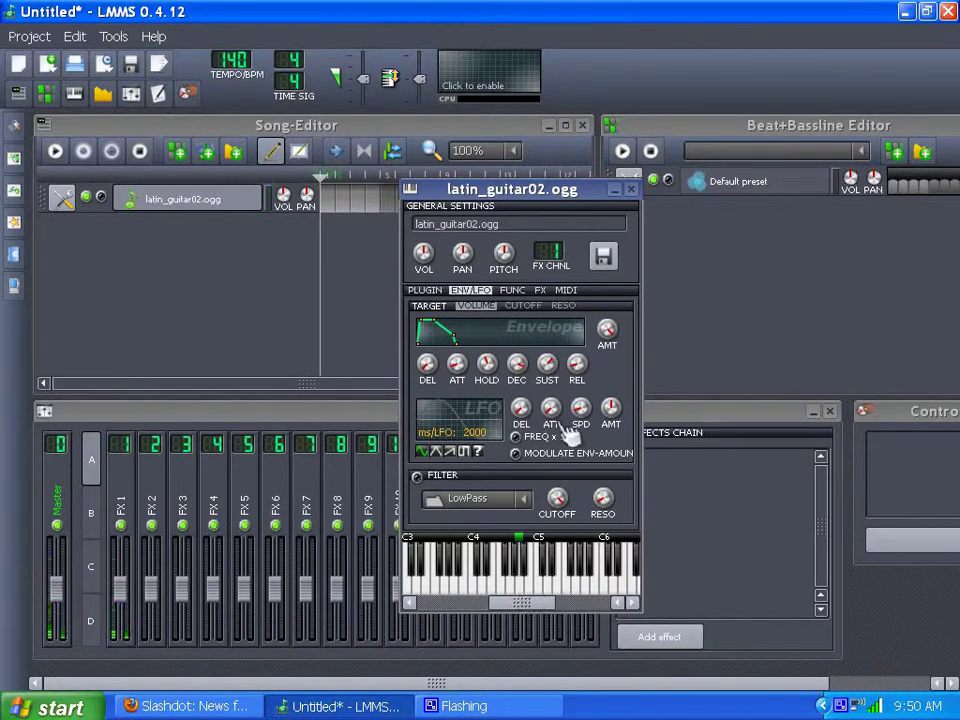
# Raise the volume envelope's release to about 0.63 and audition the guitar at two different pitches
pyautogui.click(586, 370)
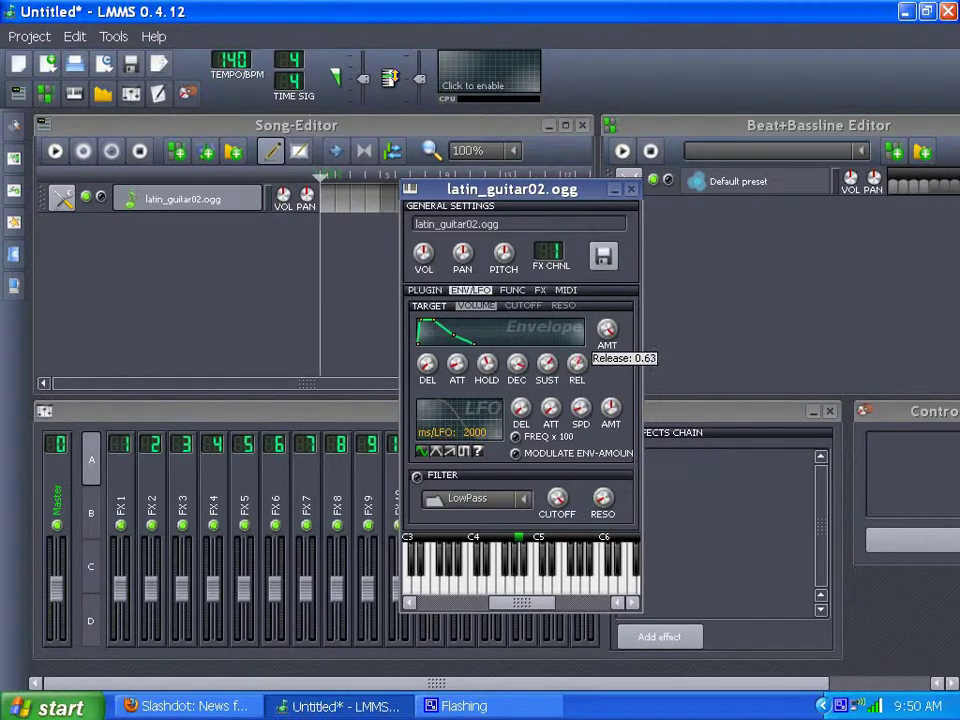
pyautogui.moveTo(586, 370); pyautogui.dragTo(586, 370)
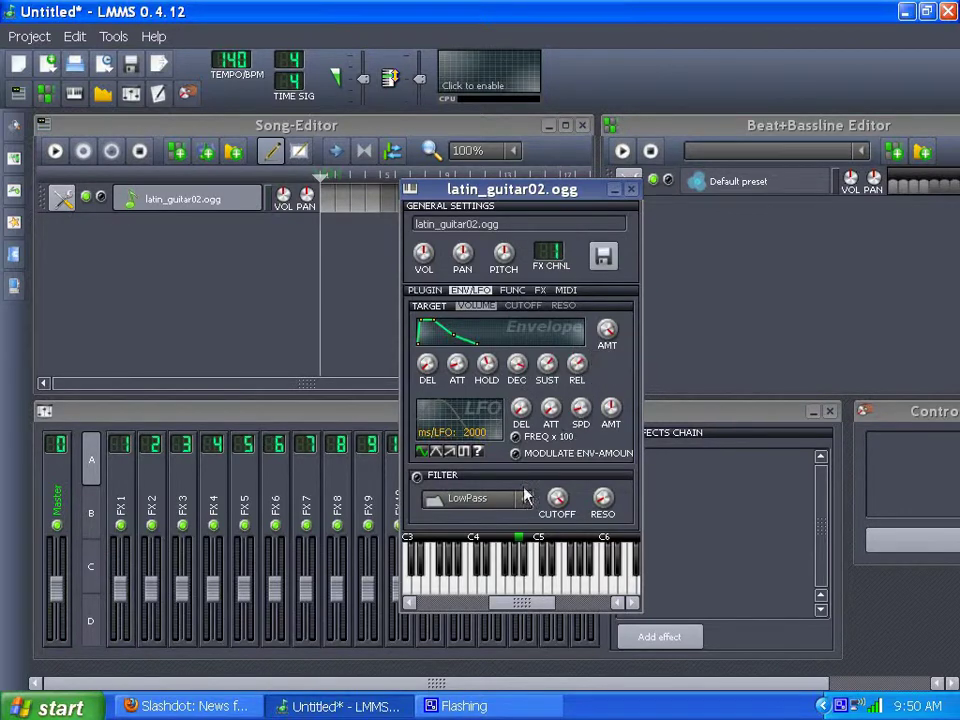
pyautogui.click(520, 587)
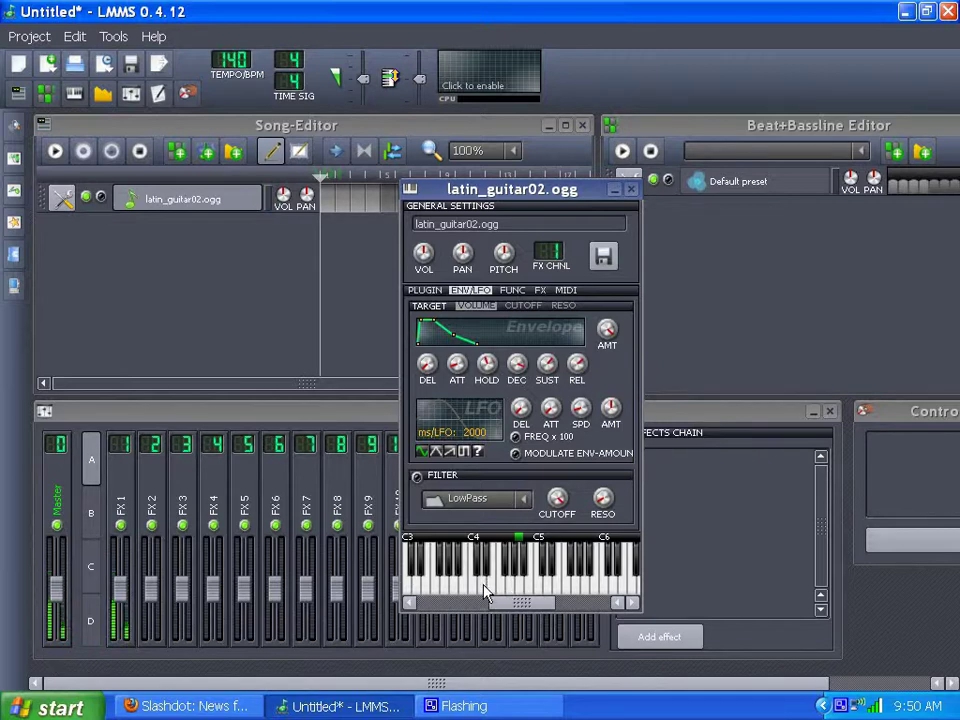
pyautogui.click(474, 587)
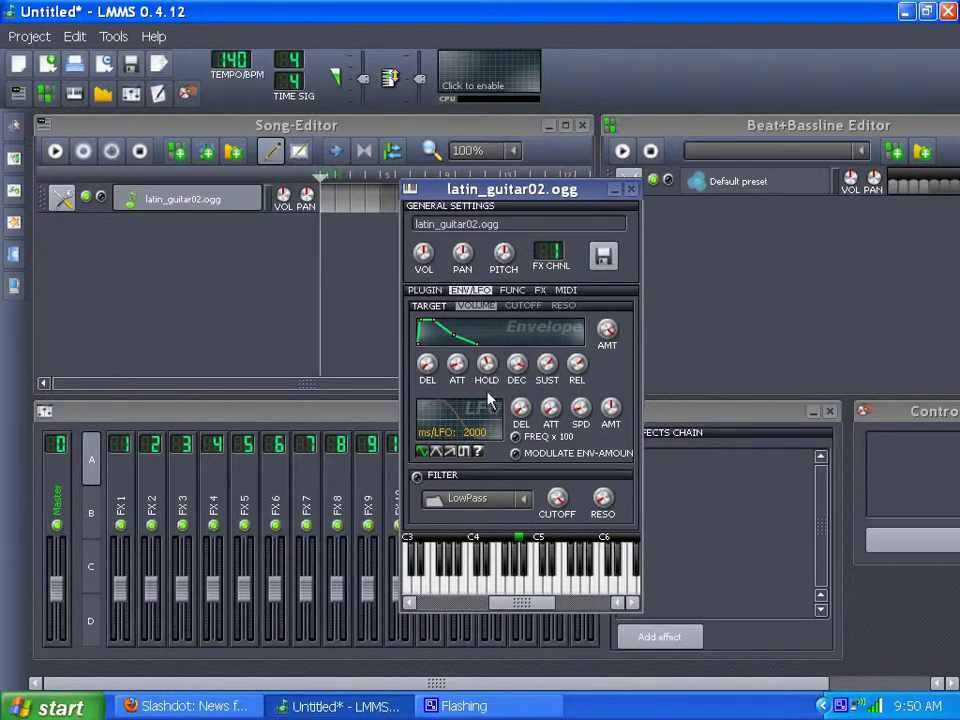
# Lower the volume envelope's sustain to about 0.38 and fine-tune its decay to about 0.83
pyautogui.moveTo(547, 363); pyautogui.dragTo(547, 360)
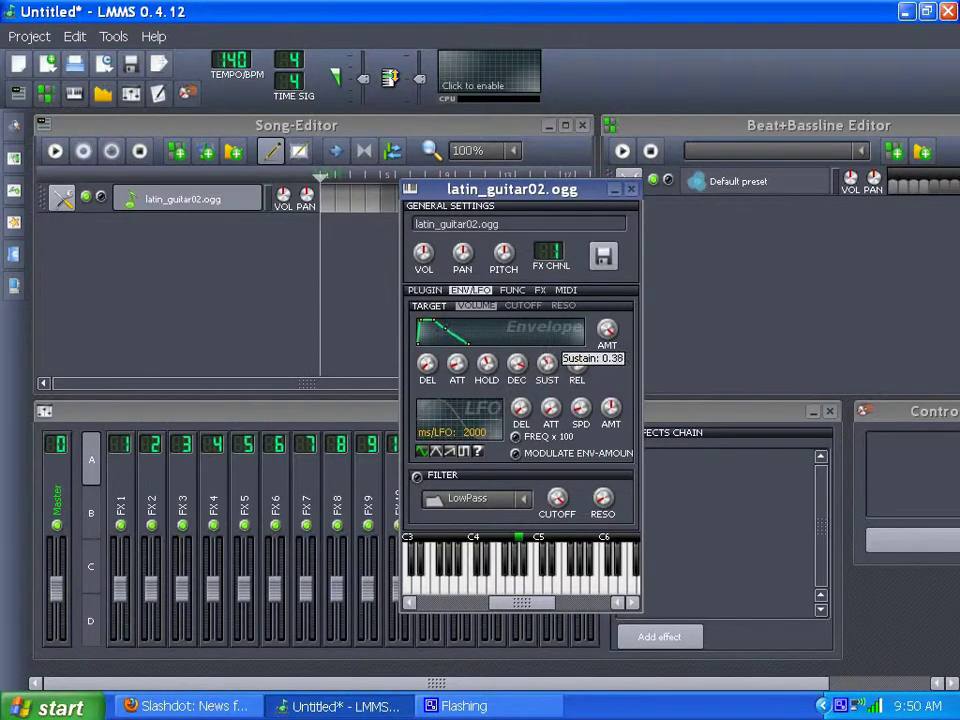
pyautogui.click(519, 366)
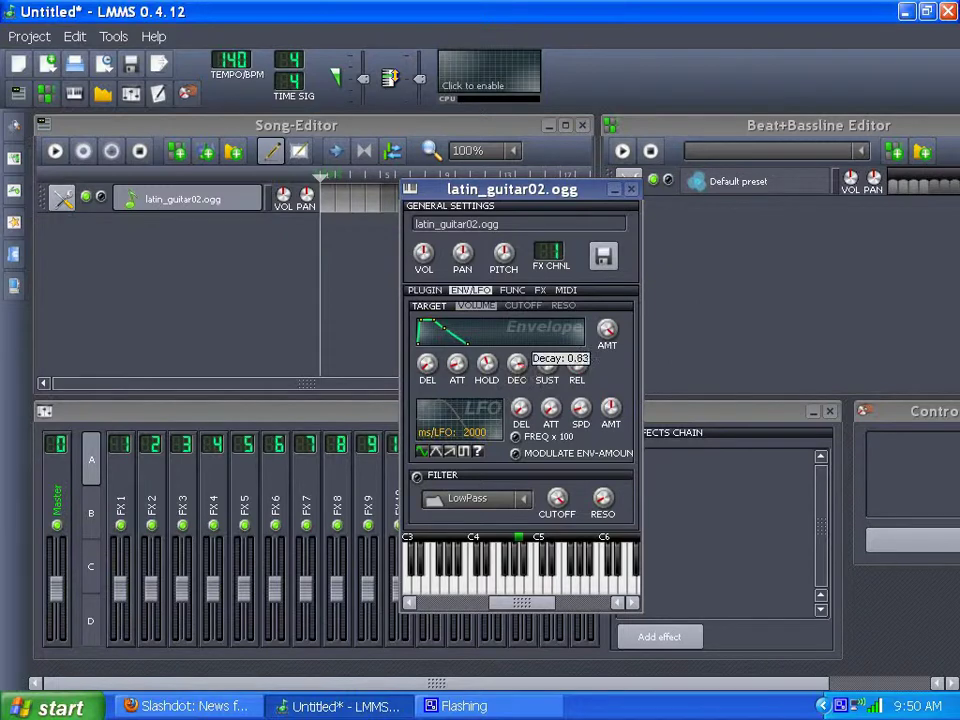
pyautogui.moveTo(519, 366); pyautogui.dragTo(540, 376)
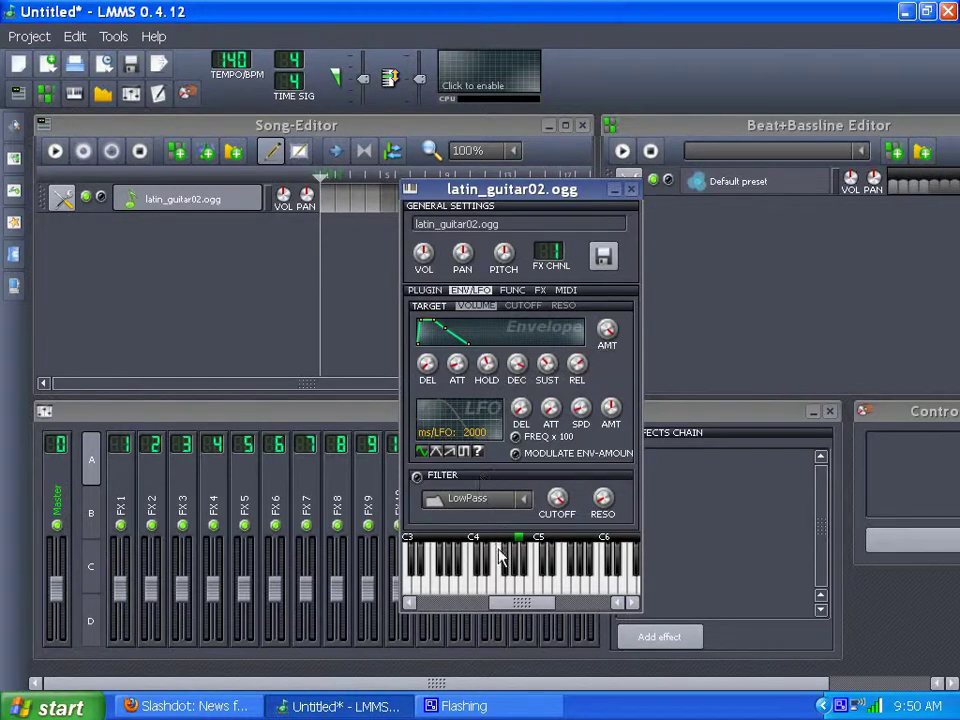
# Shorten the volume envelope's release slightly, auditioning the guitar before and after the change
pyautogui.click(519, 593)
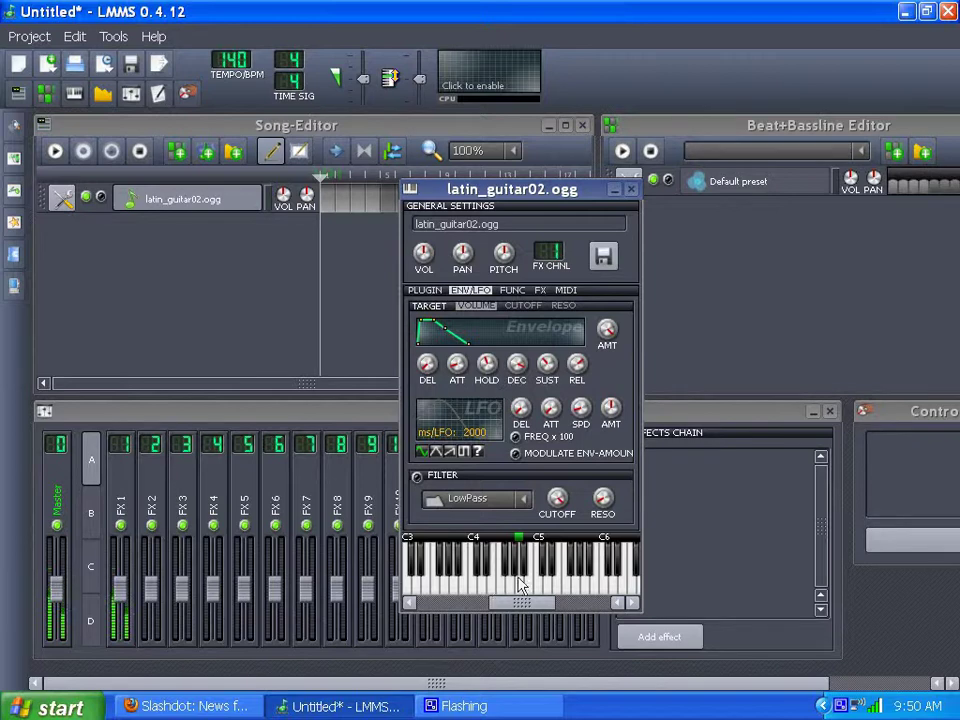
pyautogui.moveTo(577, 370); pyautogui.dragTo(577, 376)
pyautogui.click(514, 588)
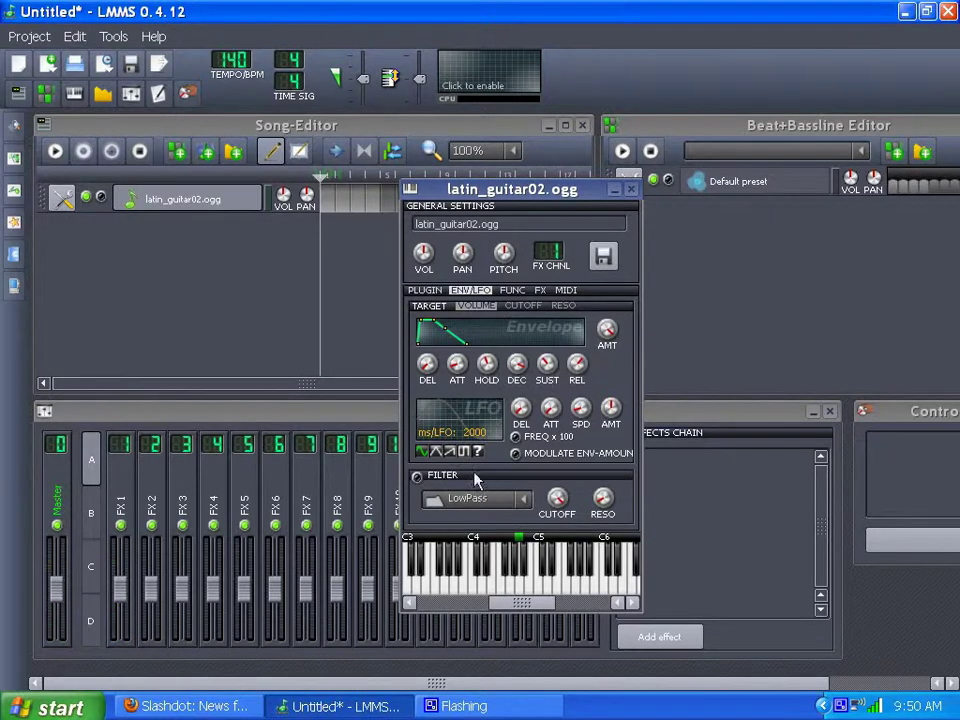
# Raise the volume LFO's modulation amount to maximum, keep the guitar's instrument window in front and audition a note
pyautogui.click(451, 425)
pyautogui.click(150, 184)
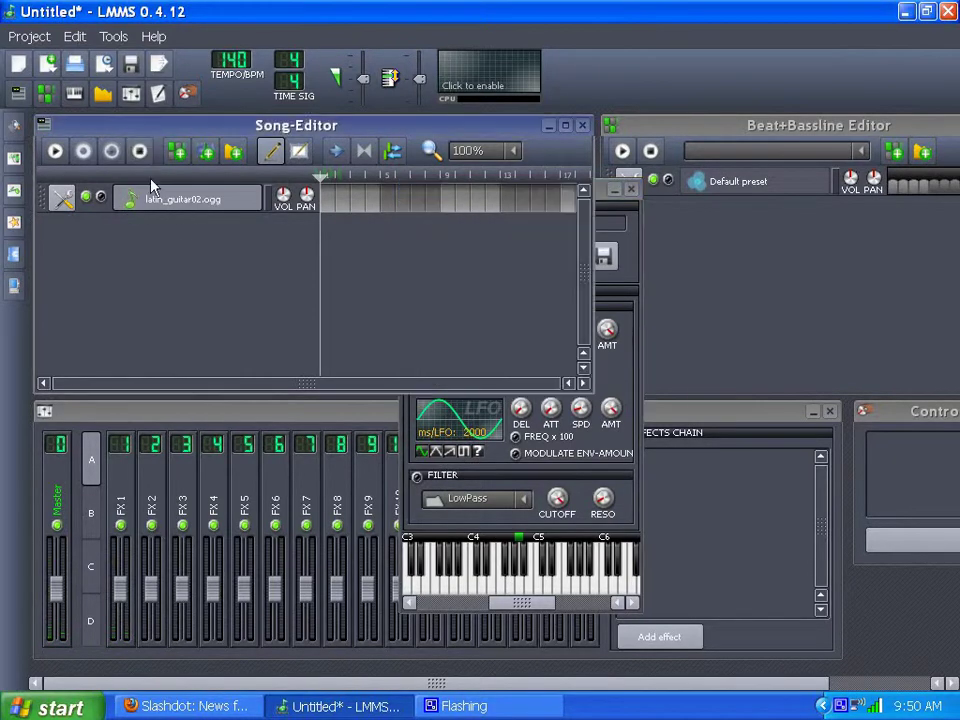
pyautogui.click(603, 196)
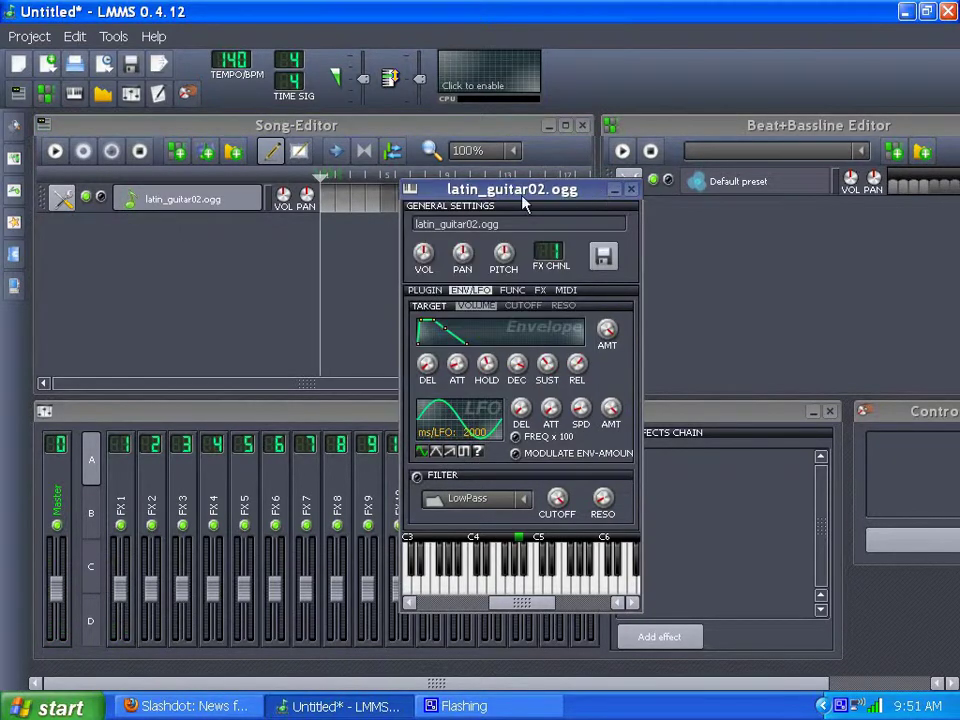
pyautogui.click(140, 153)
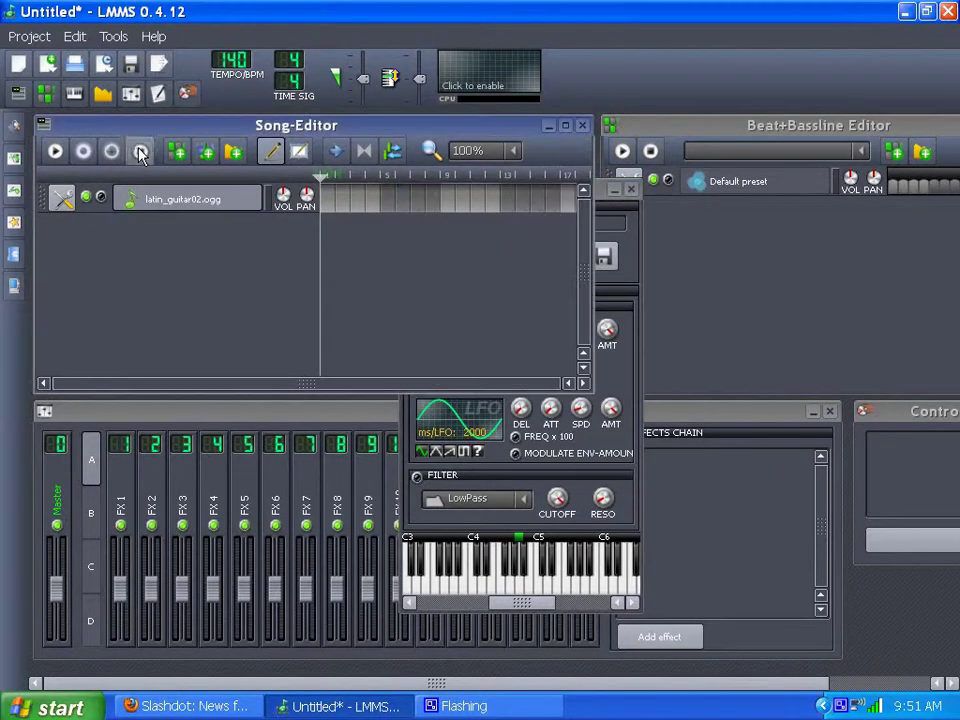
pyautogui.click(598, 196)
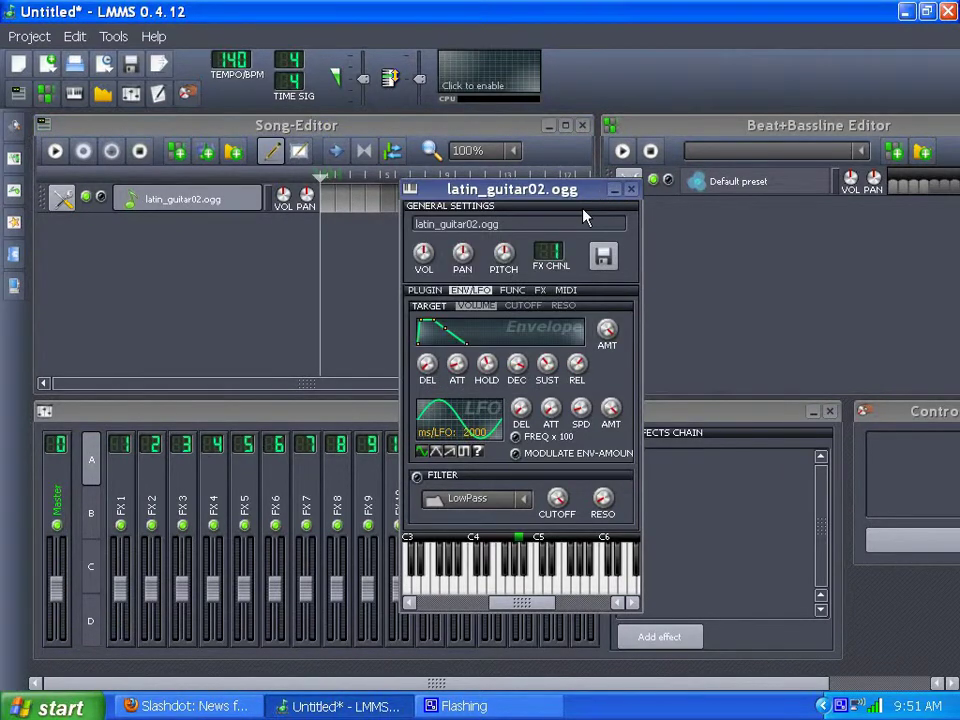
pyautogui.click(521, 592)
# Try several volume LFO speed values up to about 0.0355, return the speed to 0.001 and audition the guitar
pyautogui.moveTo(580, 410); pyautogui.dragTo(580, 480)
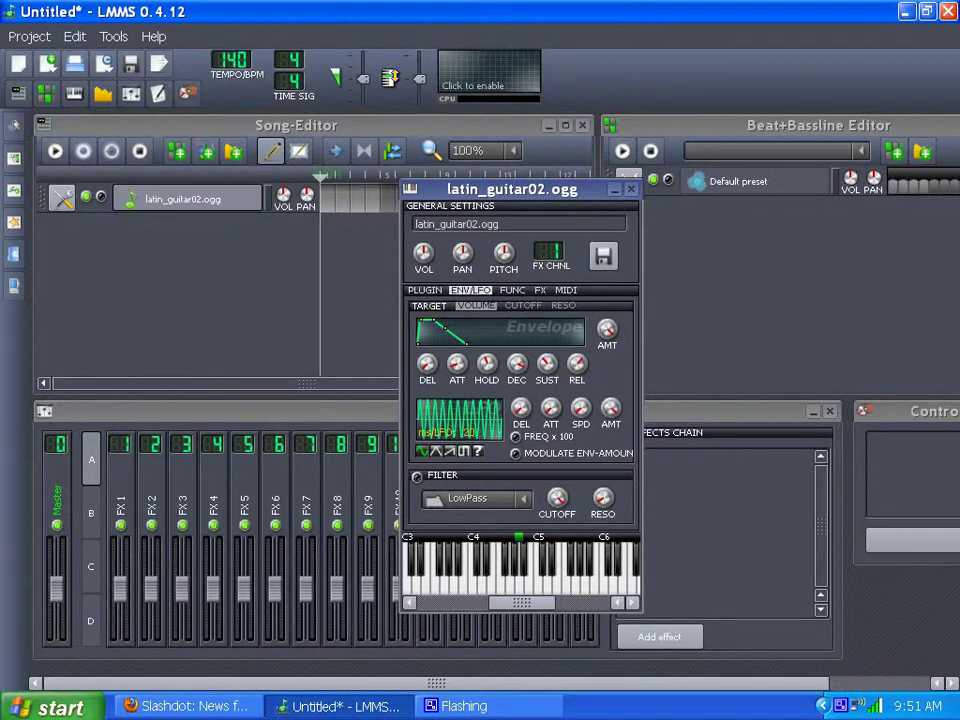
pyautogui.scroll(10, 584, 411)
pyautogui.scroll(13, 584, 411)
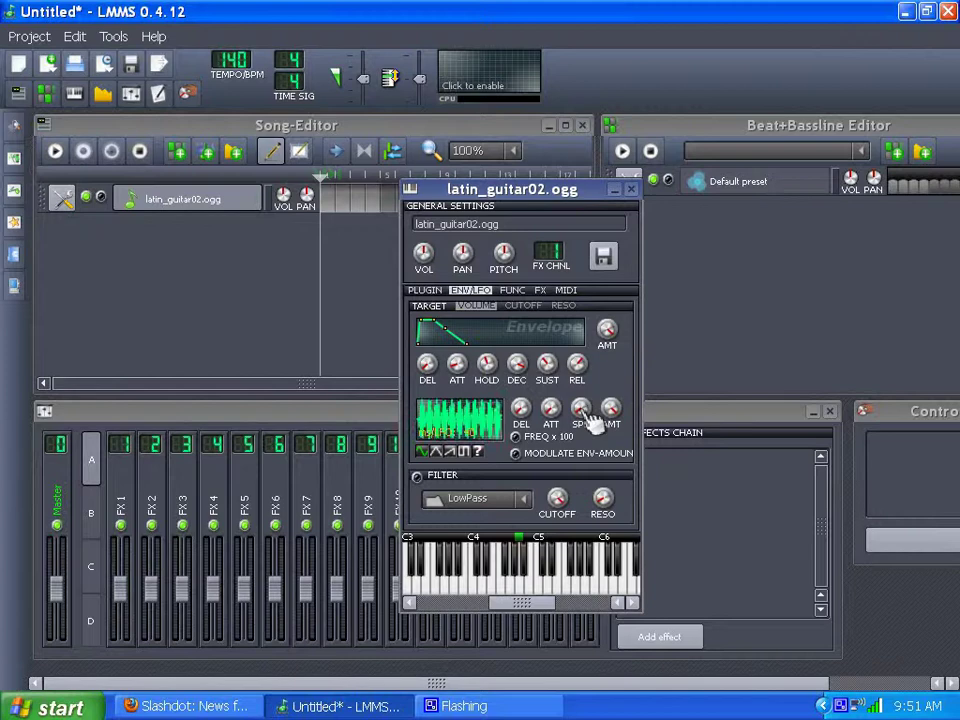
pyautogui.scroll(3, 596, 420)
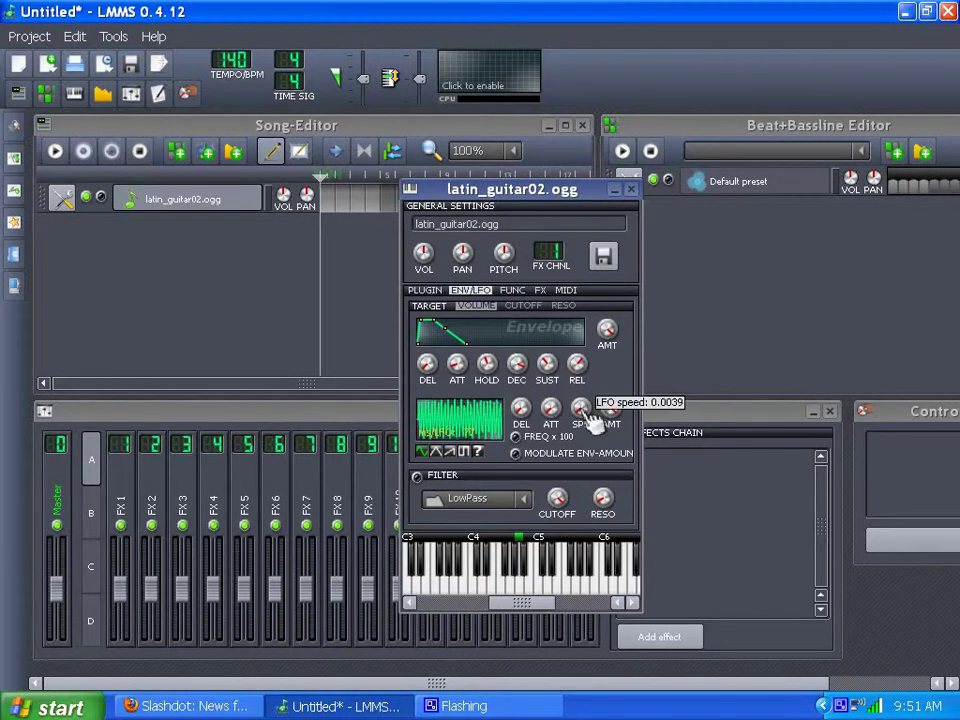
pyautogui.scroll(2, 596, 420)
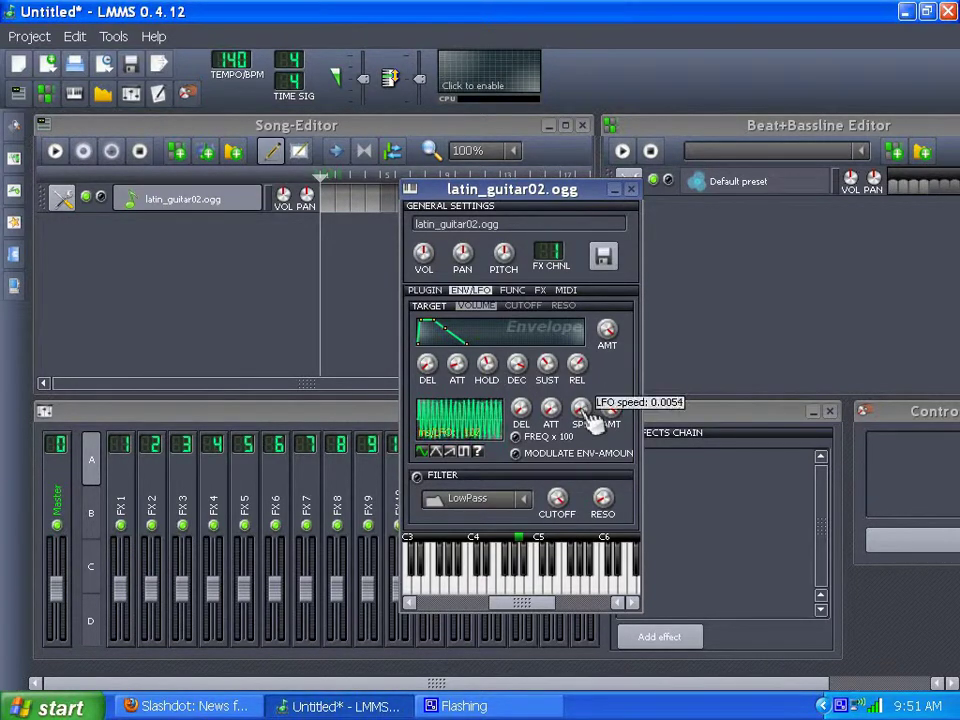
pyautogui.scroll(1, 596, 420)
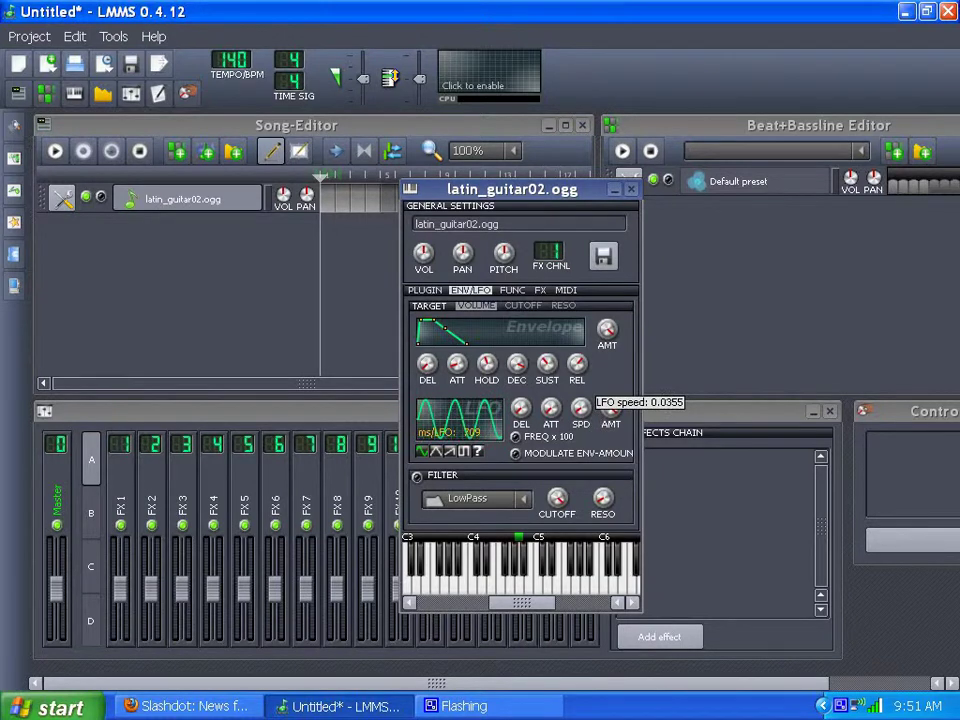
pyautogui.scroll(-3, 596, 420)
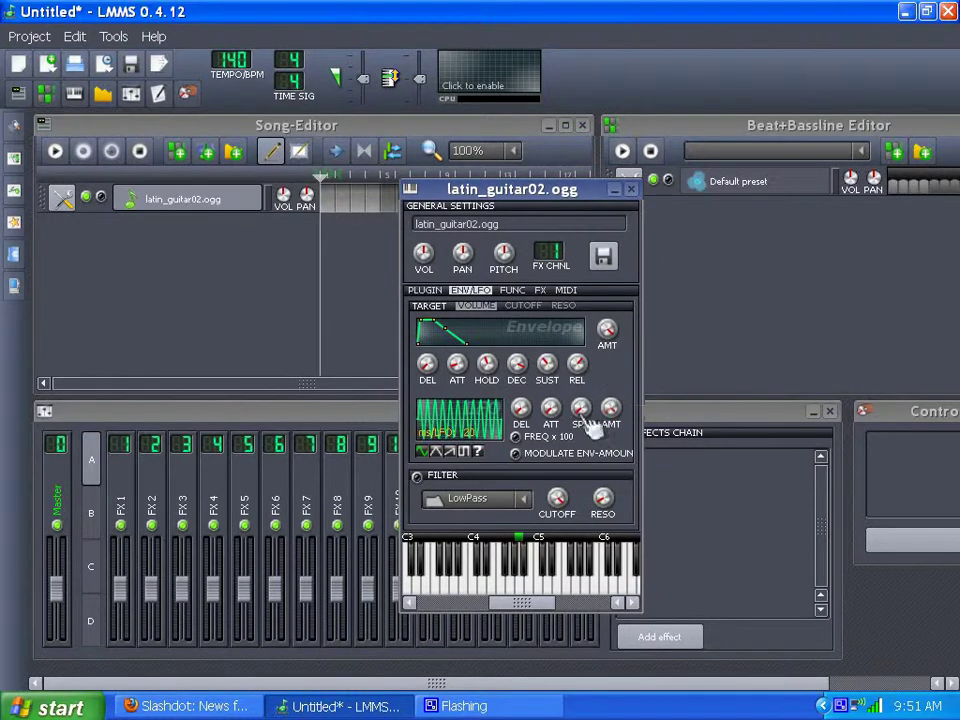
pyautogui.click(519, 593)
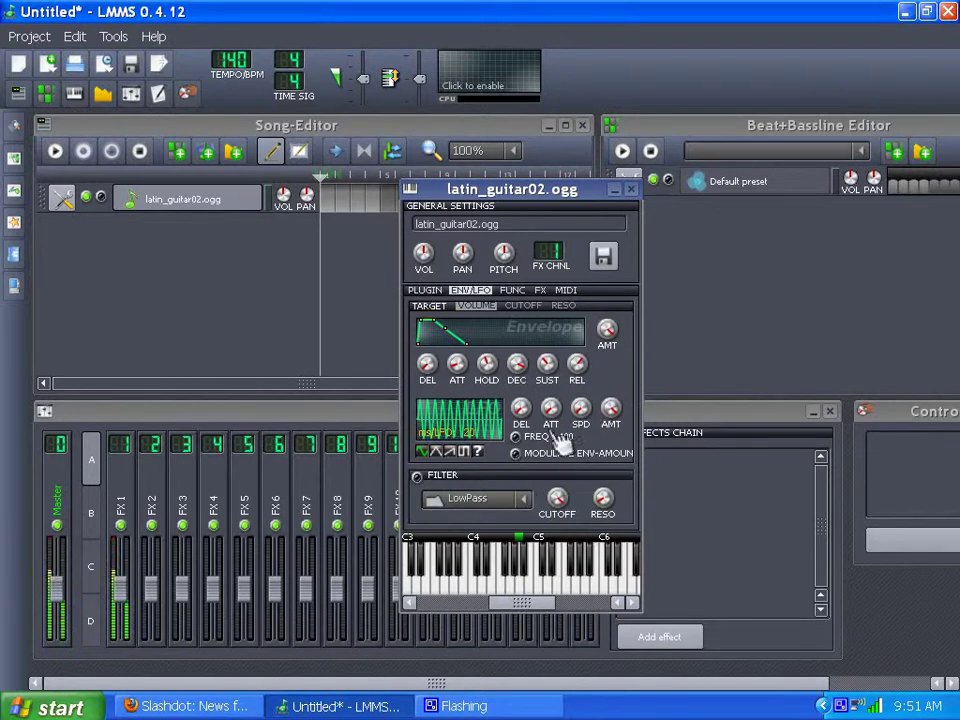
# Slow the volume LFO to 620 ms per cycle and enable modulation of the envelope amount, auditioning both changes
pyautogui.moveTo(581, 410); pyautogui.dragTo(584, 404)
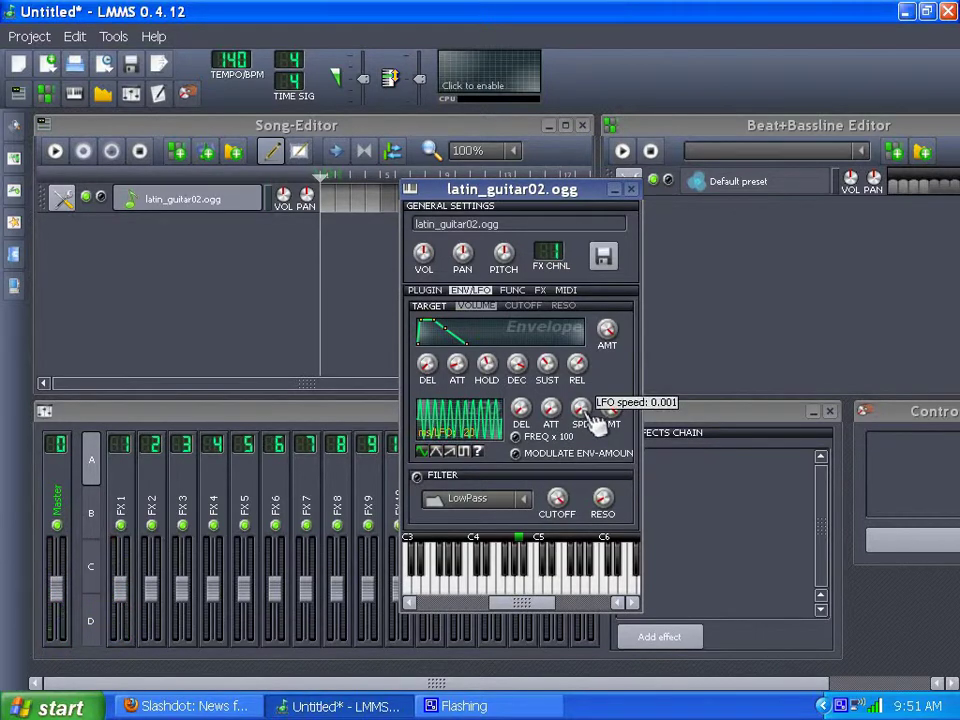
pyautogui.click(515, 589)
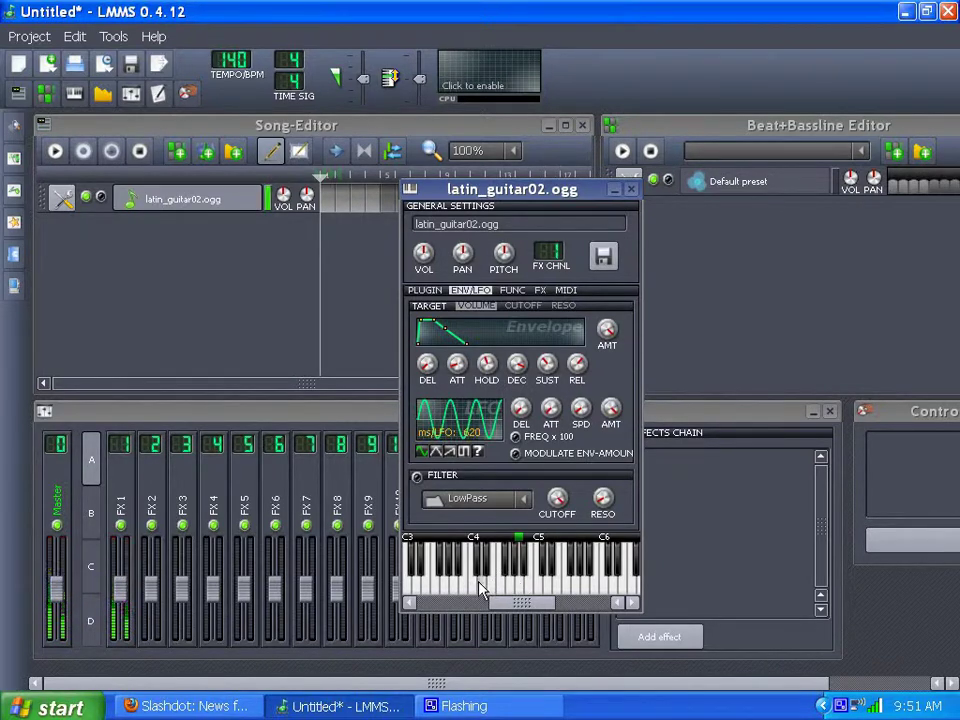
pyautogui.click(515, 453)
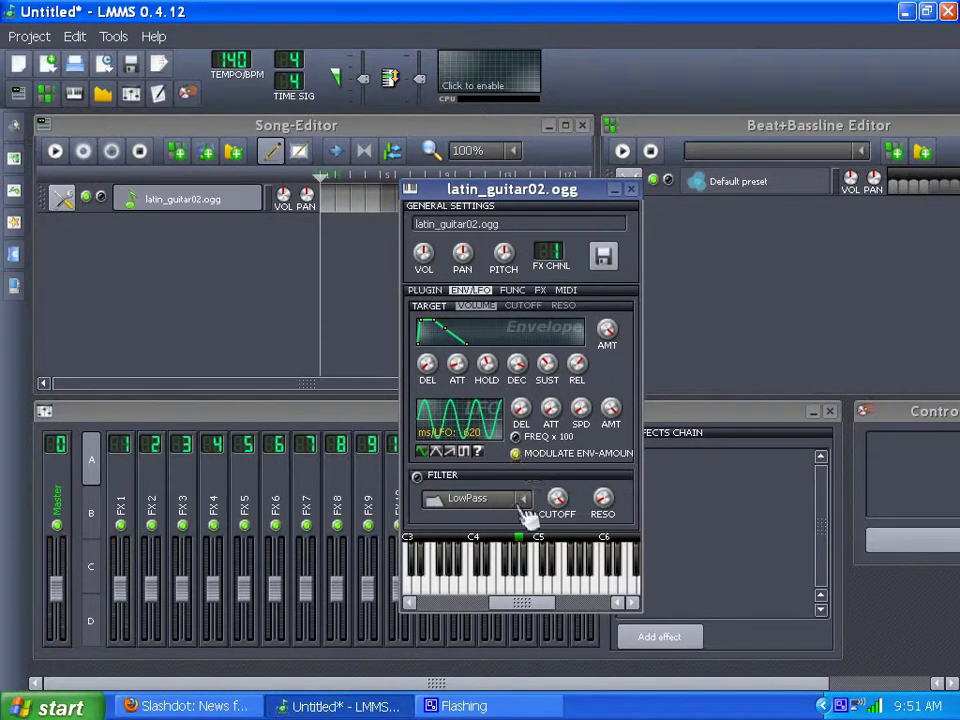
pyautogui.click(521, 589)
# Set the volume LFO speed back to 0.001, audition the guitar and disable modulation of the envelope amount
pyautogui.moveTo(592, 425); pyautogui.dragTo(592, 380)
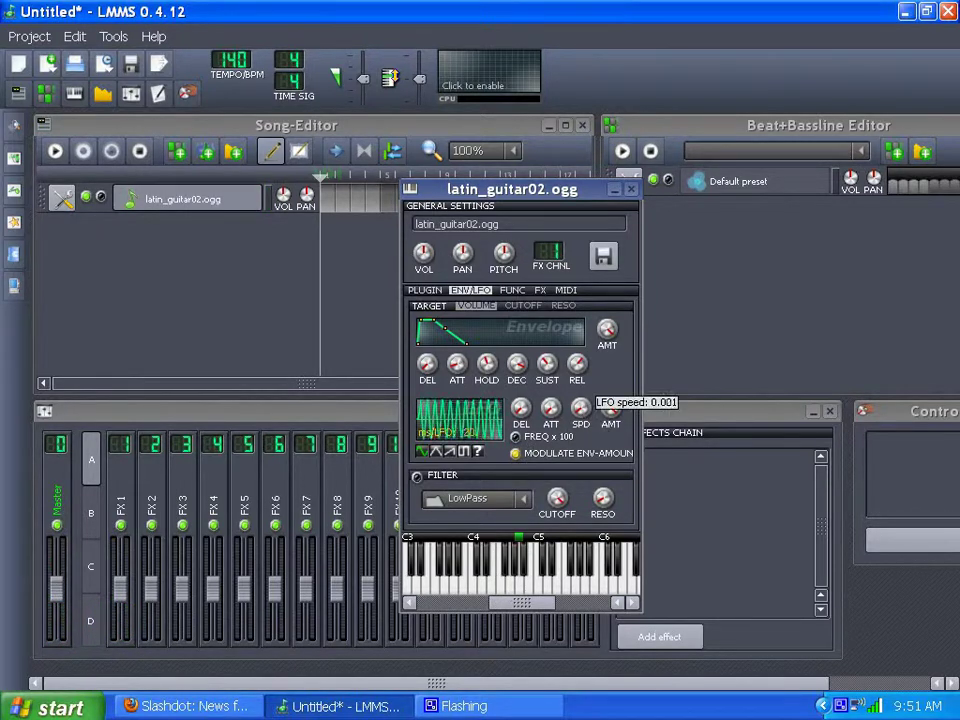
pyautogui.click(517, 585)
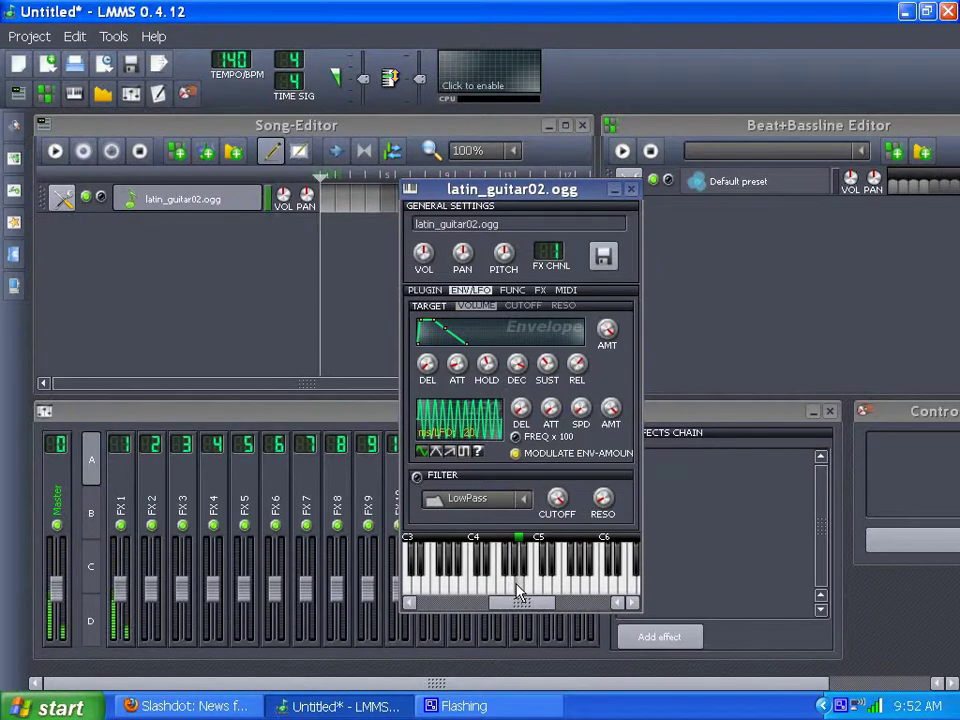
pyautogui.click(555, 453)
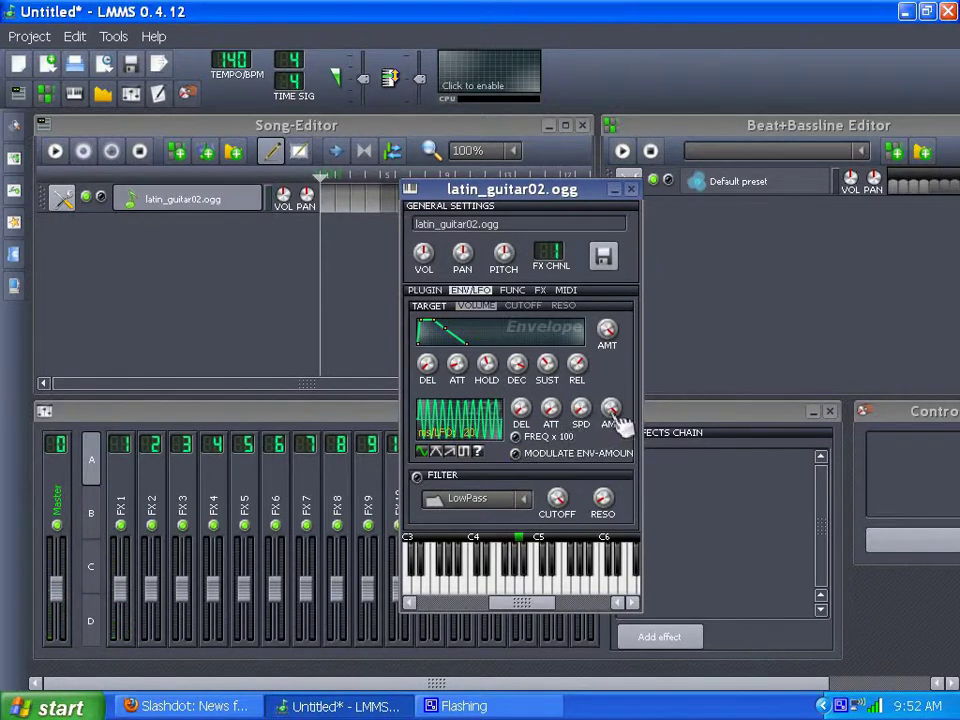
# Reduce the volume LFO's modulation amount and lower the filter's cutoff, auditioning the guitar after each change
pyautogui.moveTo(614, 413); pyautogui.dragTo(614, 440)
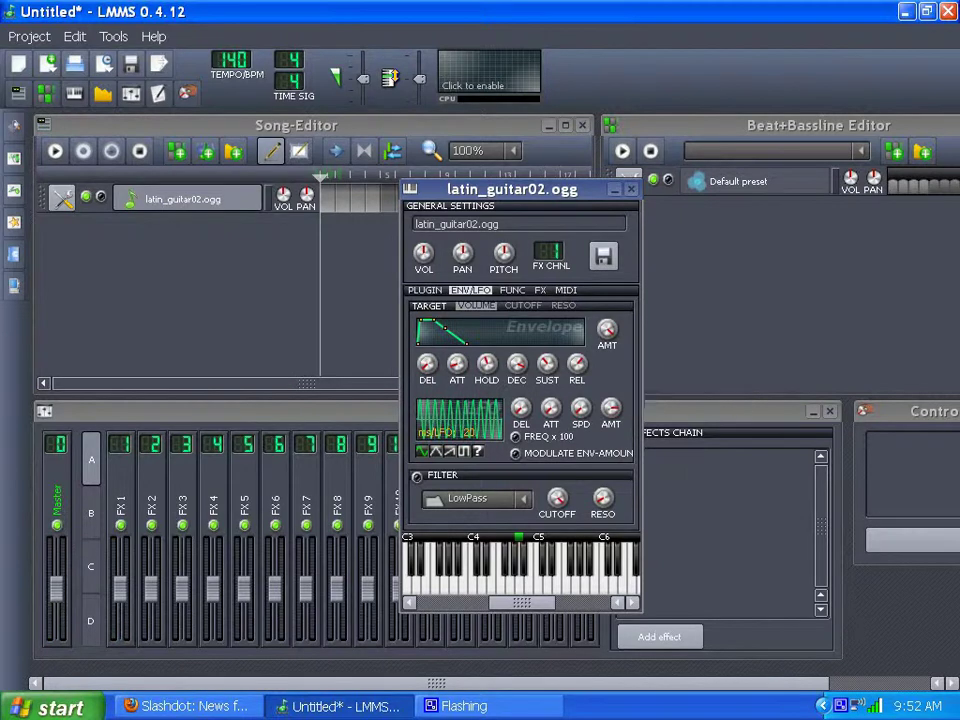
pyautogui.click(520, 592)
pyautogui.moveTo(561, 499); pyautogui.dragTo(561, 545)
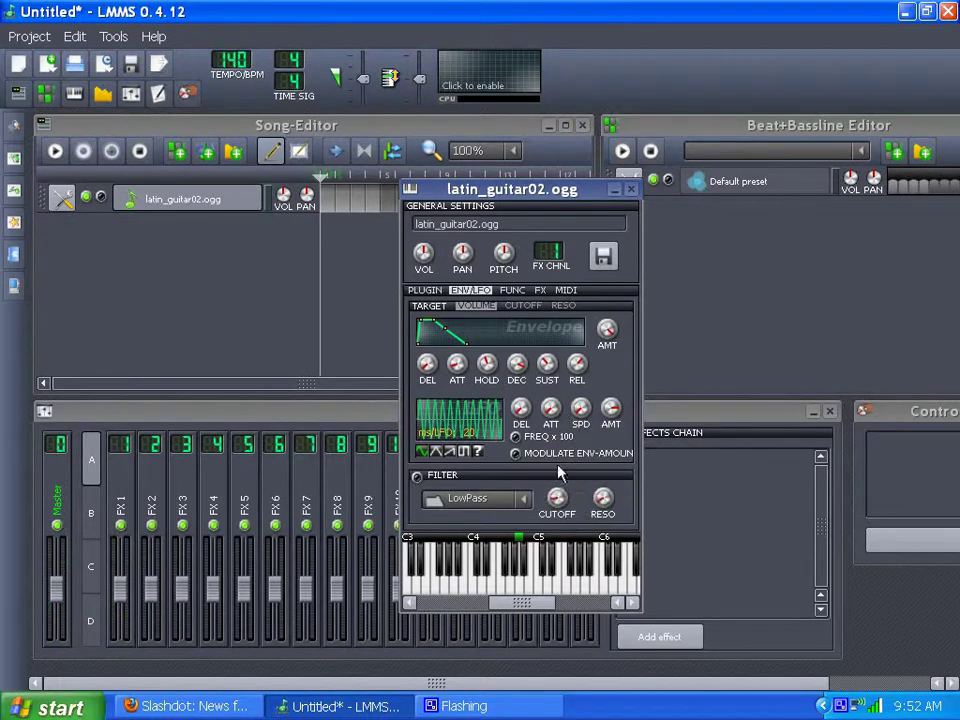
pyautogui.click(519, 590)
# Slow the volume LFO to 1020 ms per cycle and audition the guitar at two pitches
pyautogui.moveTo(590, 428); pyautogui.dragTo(590, 398)
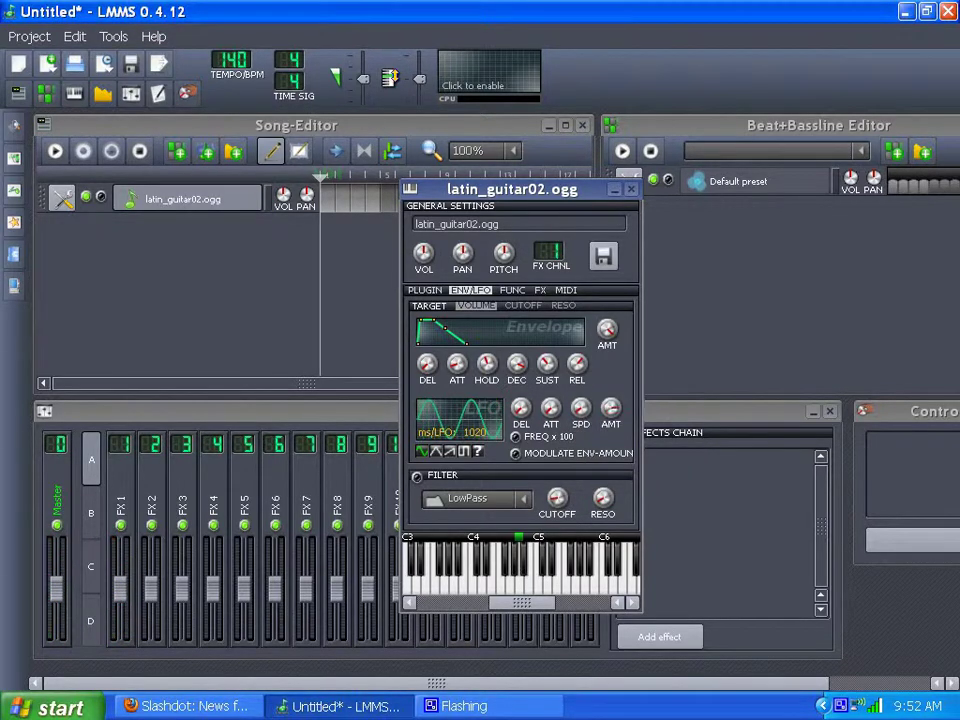
pyautogui.click(518, 590)
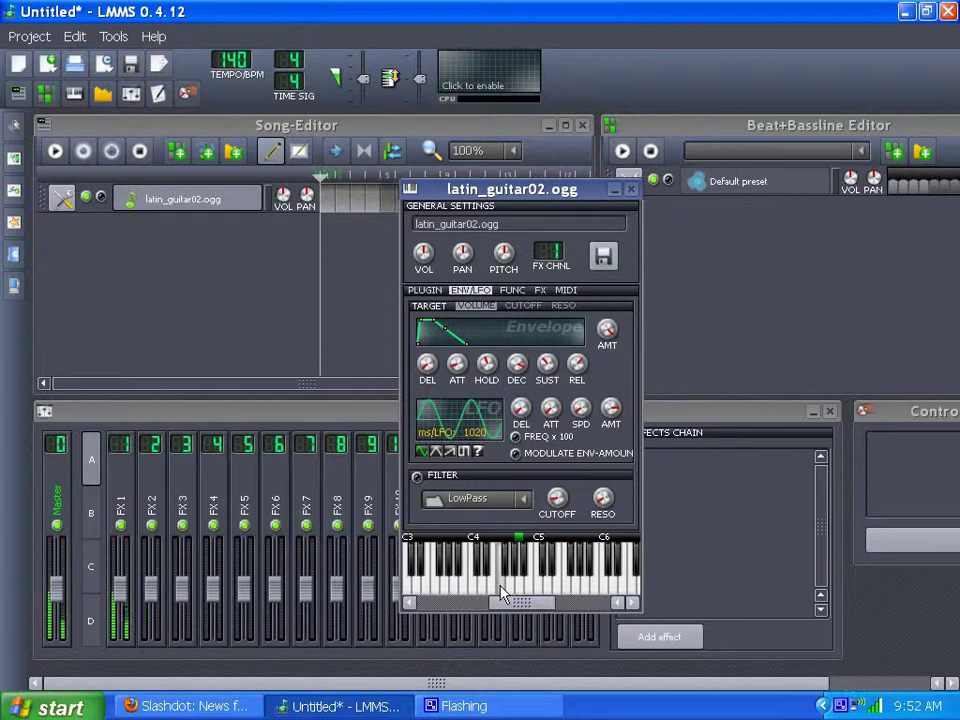
pyautogui.click(473, 587)
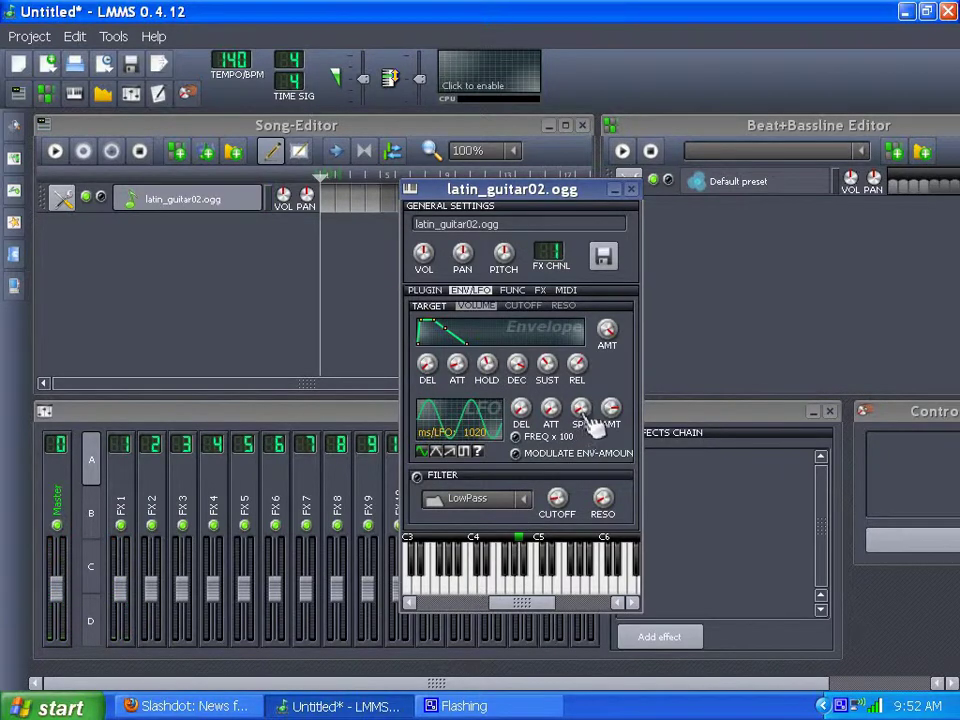
# Set the volume LFO to 220 ms per cycle, lengthen the envelope's attack slightly and audition the guitar at two pitches
pyautogui.moveTo(580, 410)
pyautogui.mouseDown()
pyautogui.moveTo(580, 402)
pyautogui.moveTo(580, 418)
pyautogui.mouseUp()
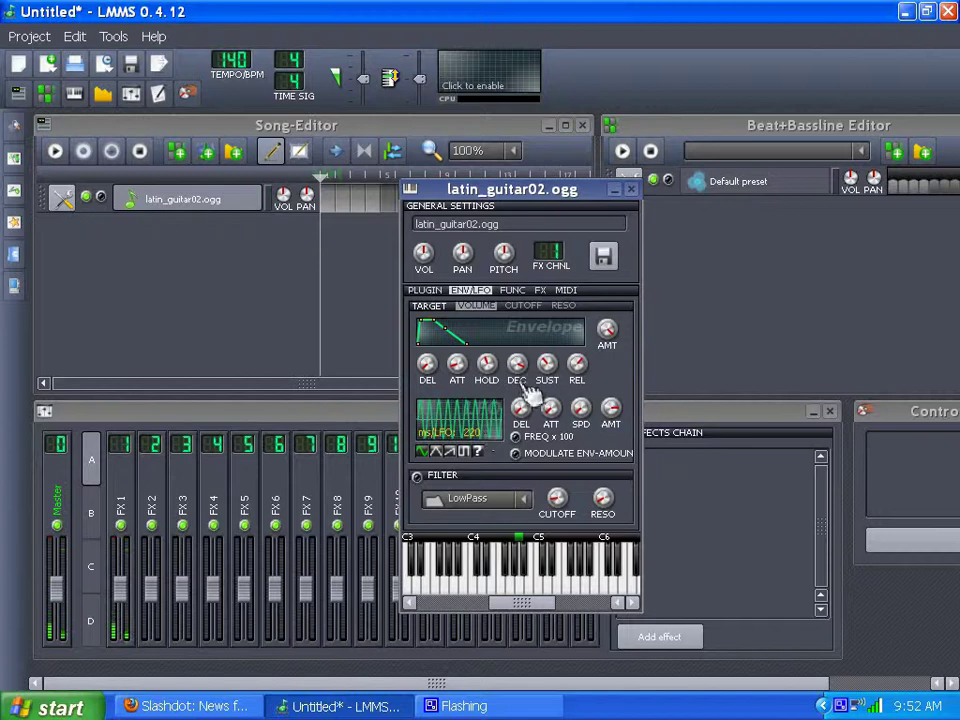
pyautogui.click(457, 364)
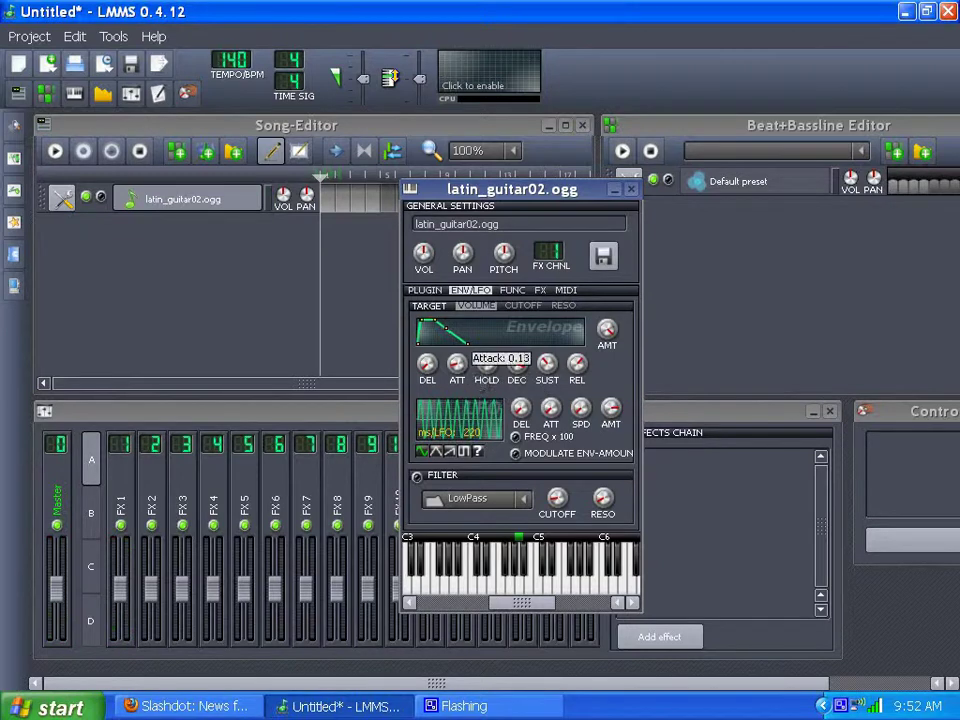
pyautogui.click(505, 586)
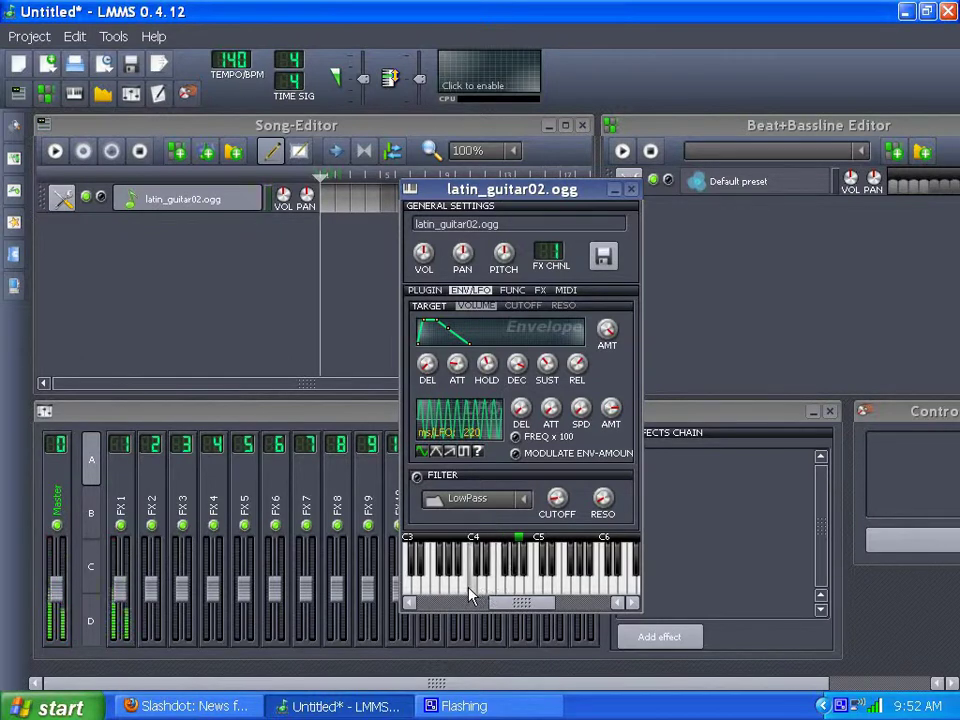
pyautogui.click(519, 587)
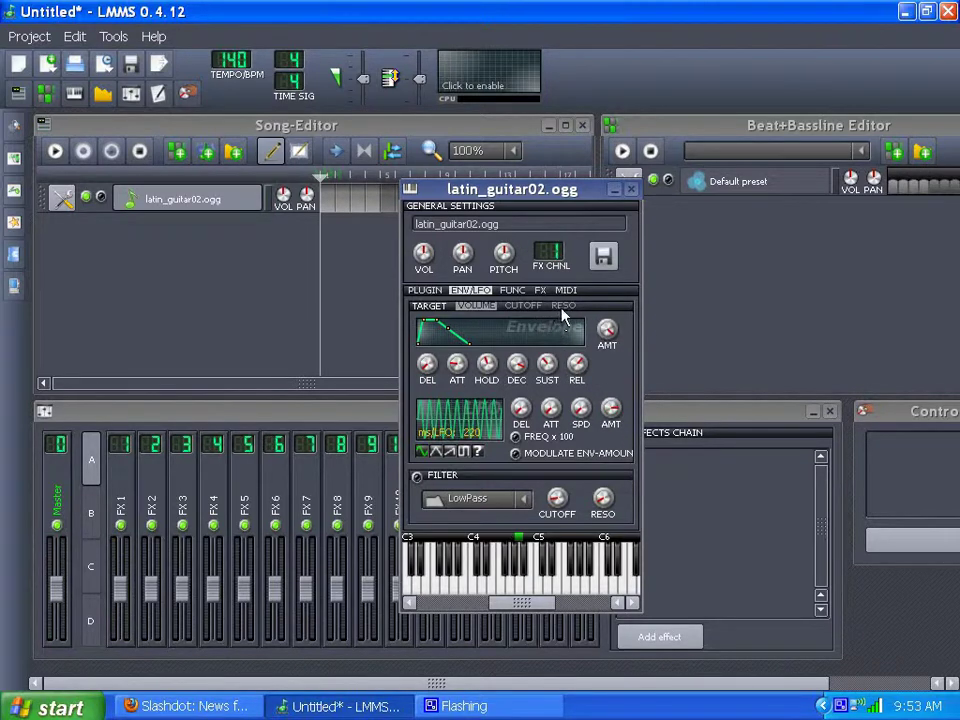
# Enable the LowPass filter and sweep its cutoff up and down while auditioning, leaving it at a low setting
pyautogui.click(417, 477)
pyautogui.click(518, 585)
pyautogui.moveTo(562, 501); pyautogui.dragTo(557, 535)
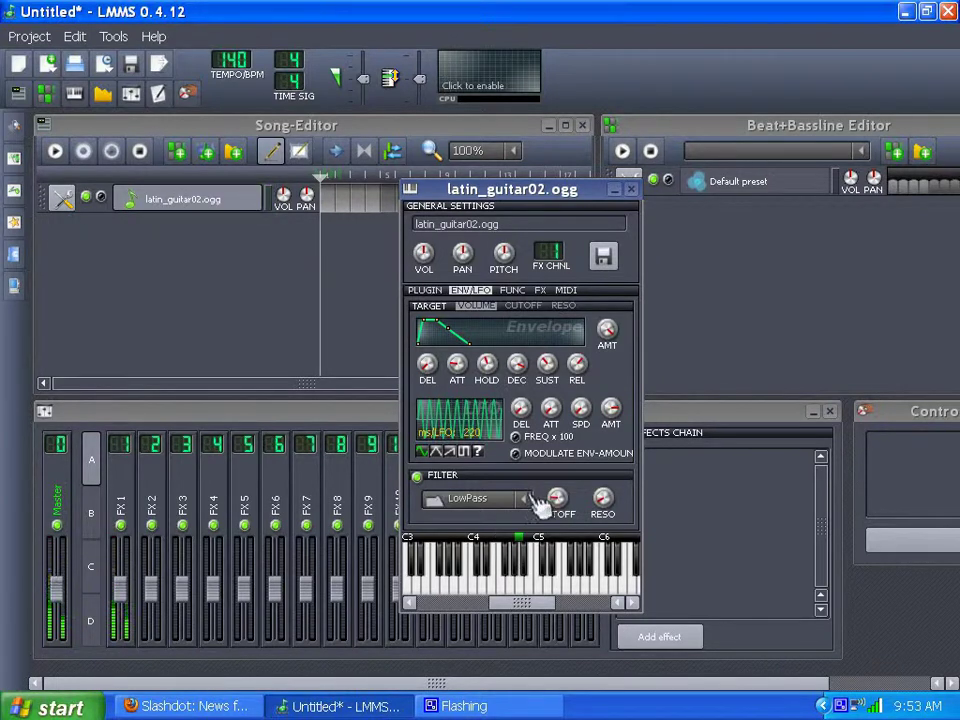
pyautogui.moveTo(557, 499); pyautogui.dragTo(560, 473)
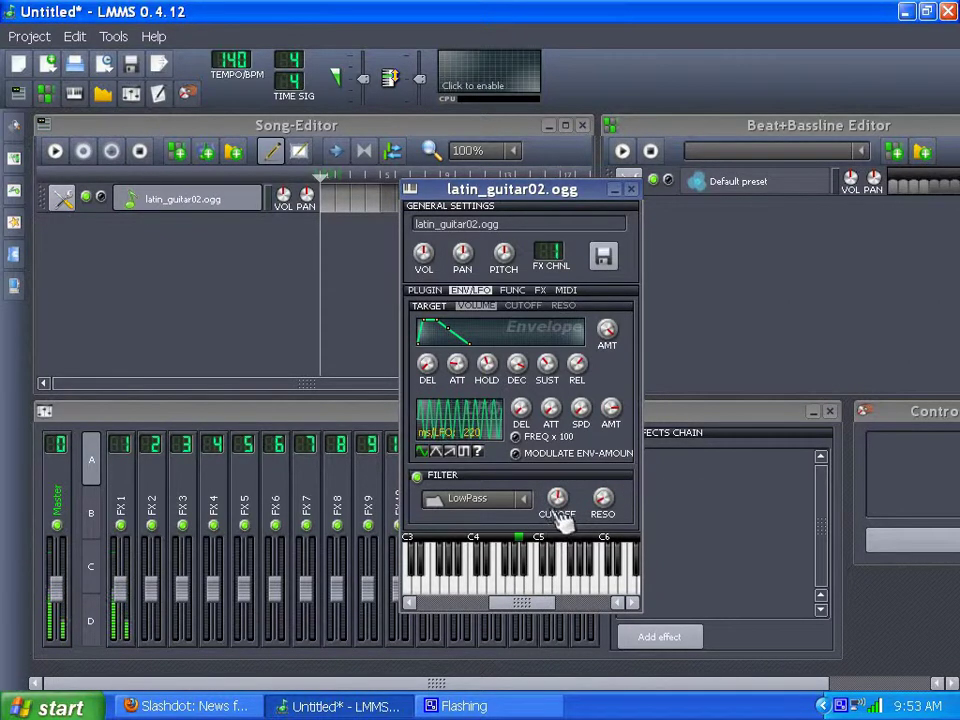
pyautogui.moveTo(558, 498); pyautogui.dragTo(557, 505)
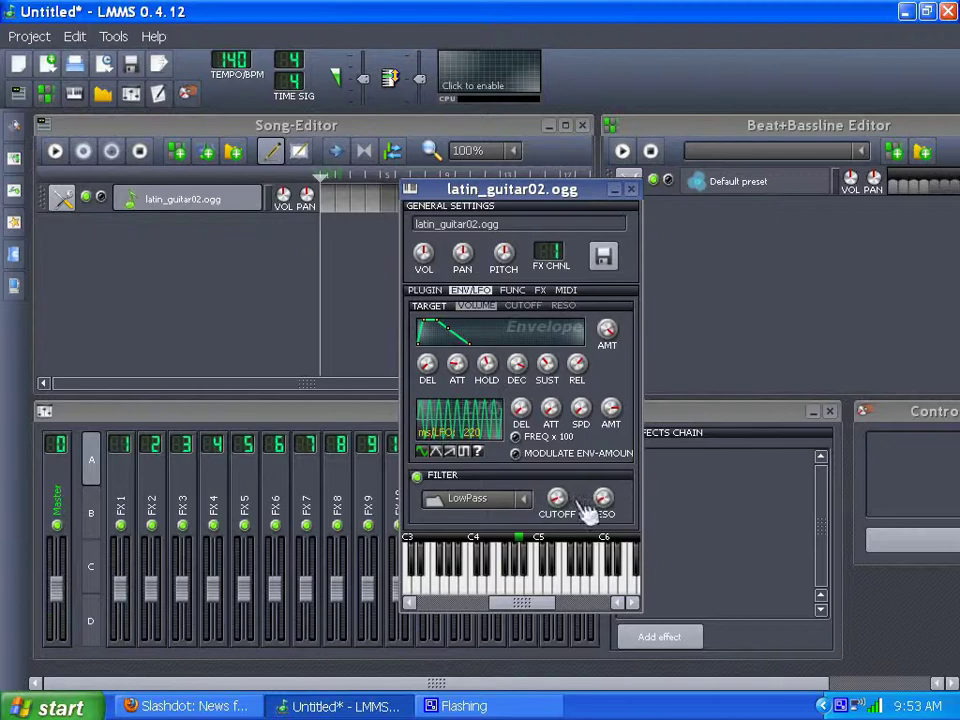
# Add an LFO controller to the Controller Rack and open its controls, keeping the guitar's instrument window in view
pyautogui.moveTo(578, 688); pyautogui.dragTo(729, 703)
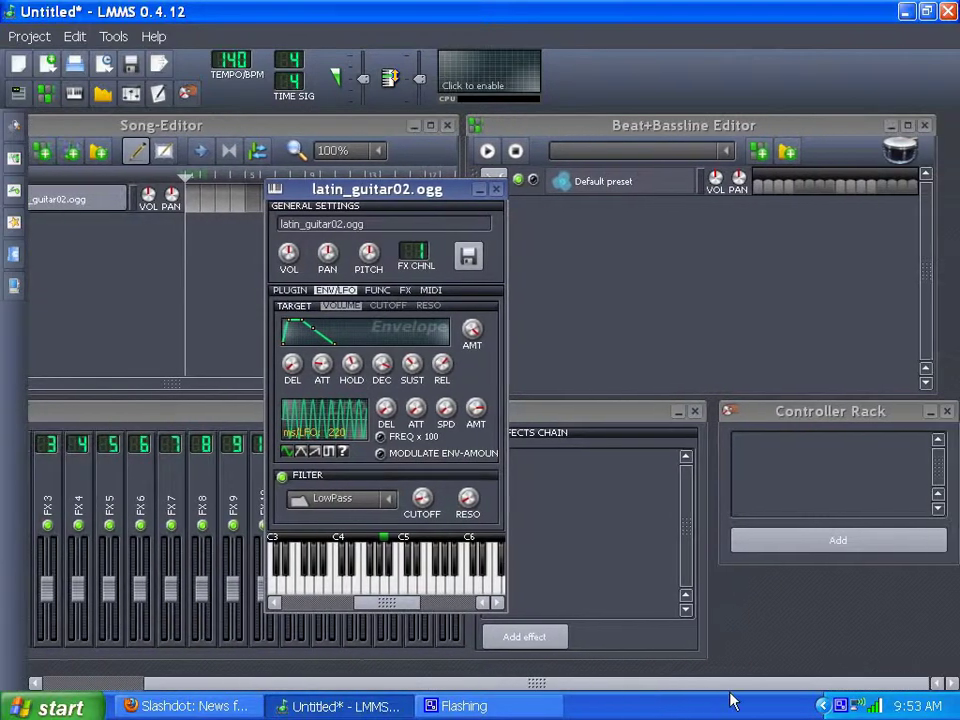
pyautogui.click(832, 541)
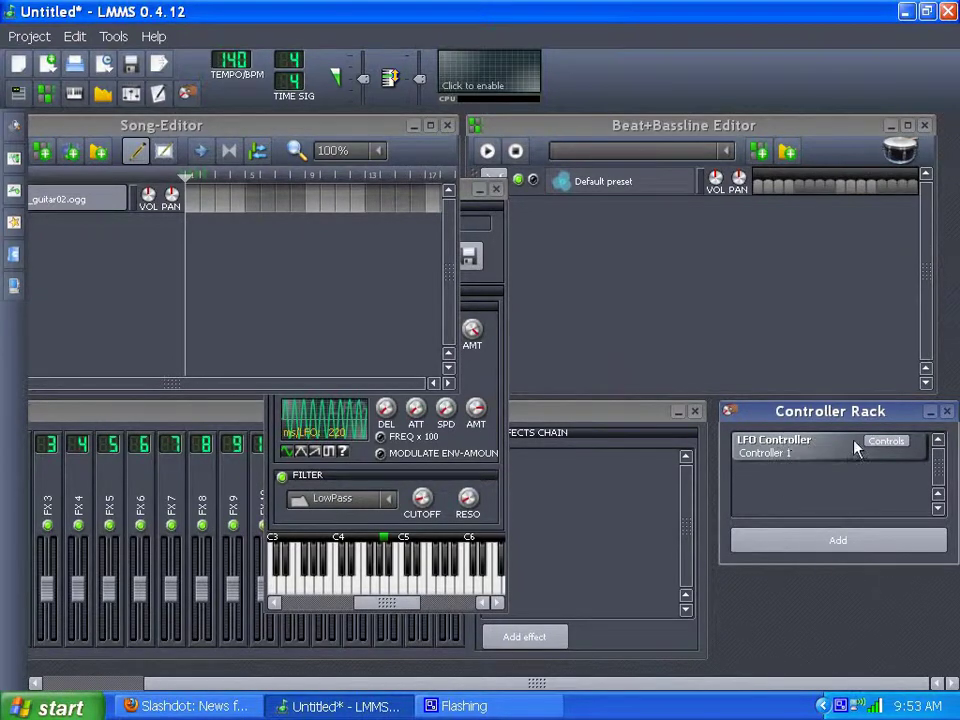
pyautogui.click(472, 192)
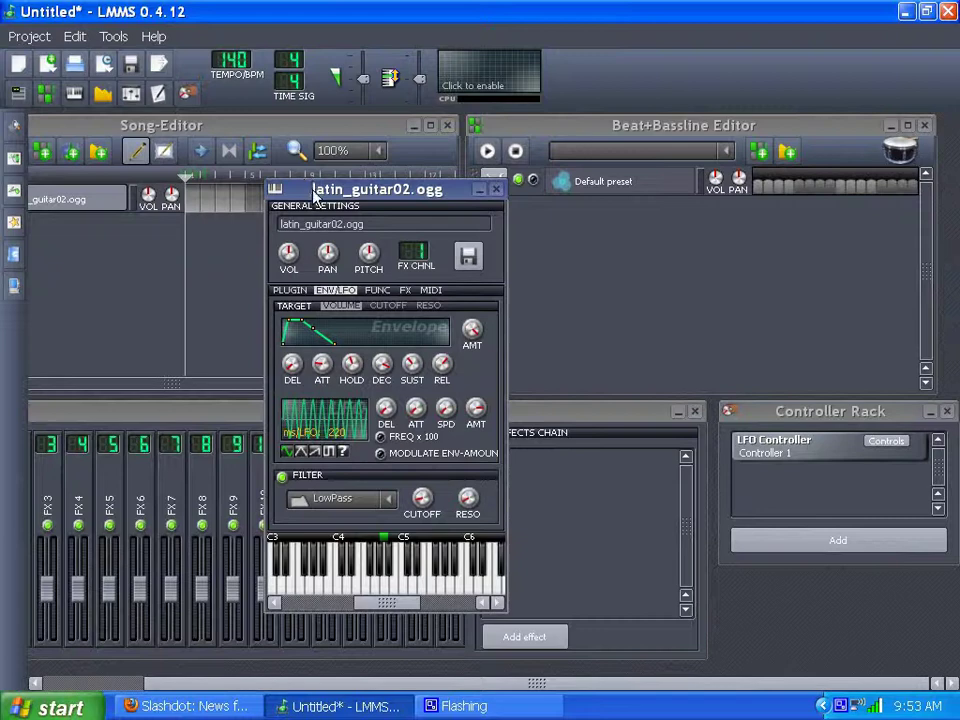
pyautogui.moveTo(308, 188); pyautogui.dragTo(324, 188)
pyautogui.click(886, 447)
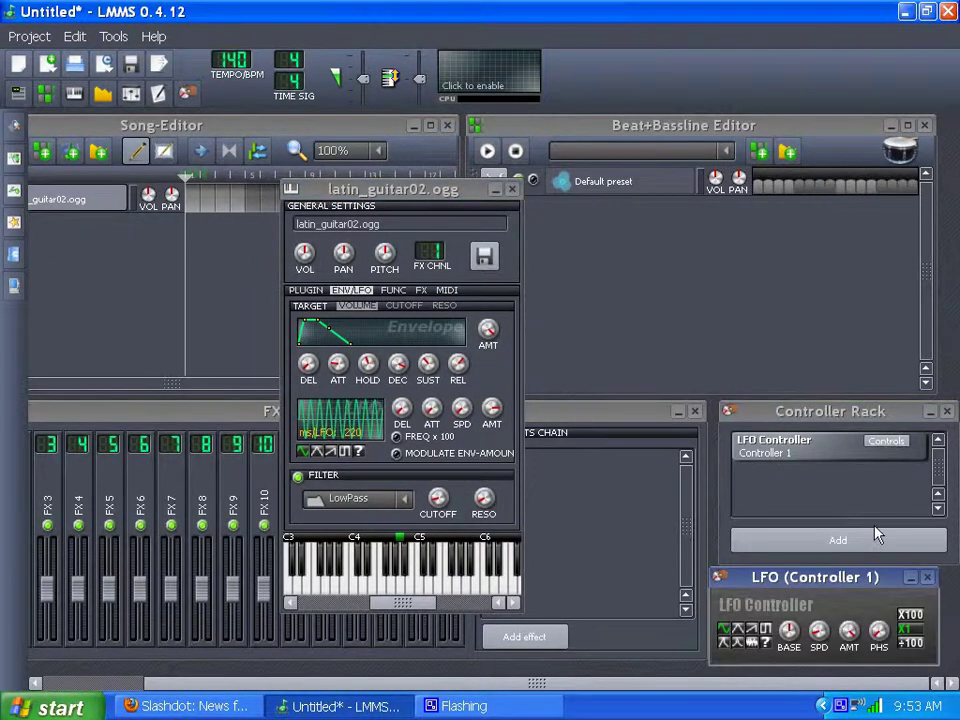
# Move the LFO controller's window beside the instrument and connect the filter's cutoff frequency to user controller Controller 1
pyautogui.moveTo(836, 589); pyautogui.dragTo(683, 300)
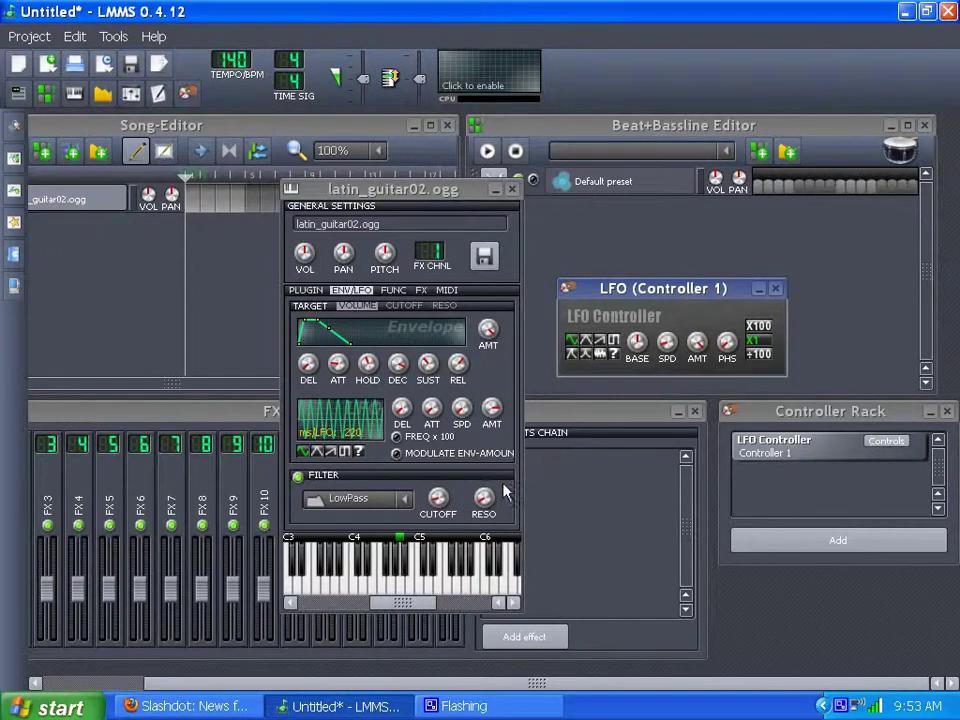
pyautogui.rightClick(440, 500)
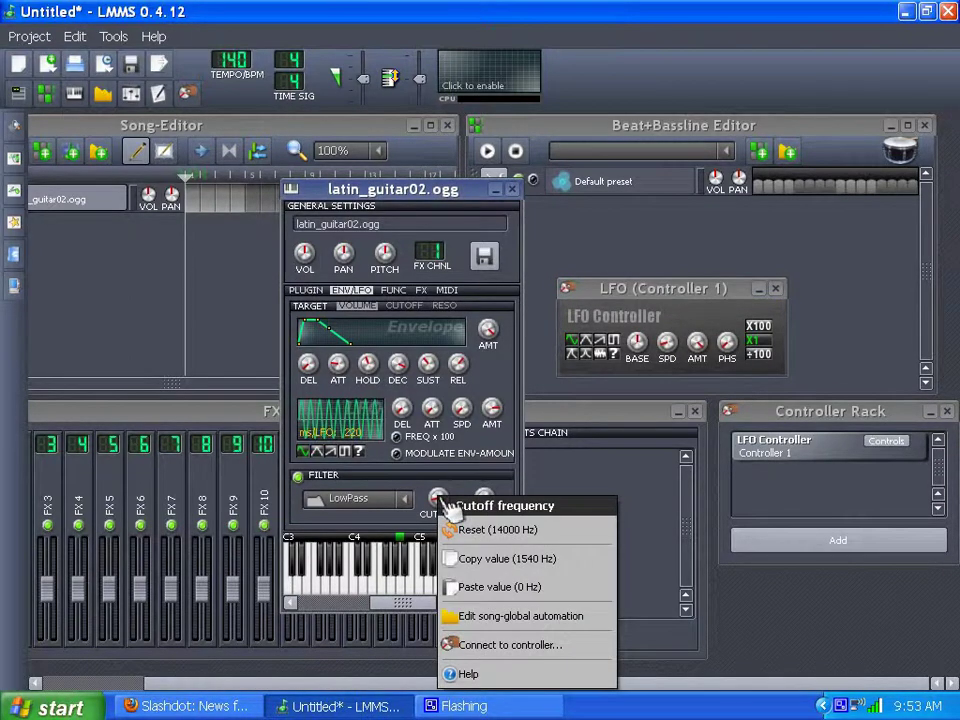
pyautogui.click(462, 645)
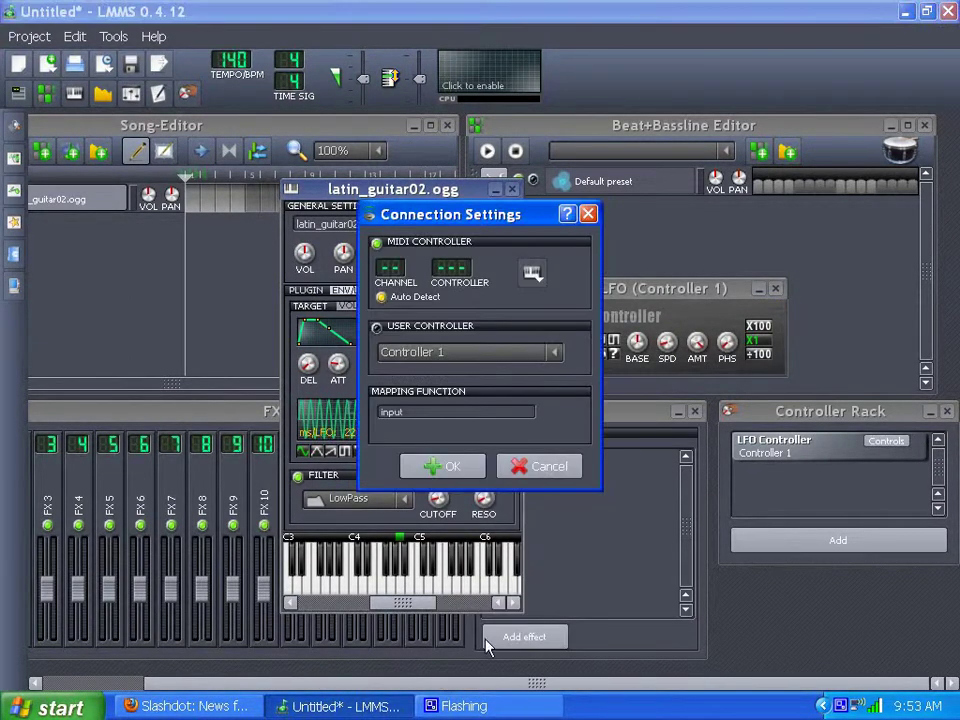
pyautogui.click(378, 328)
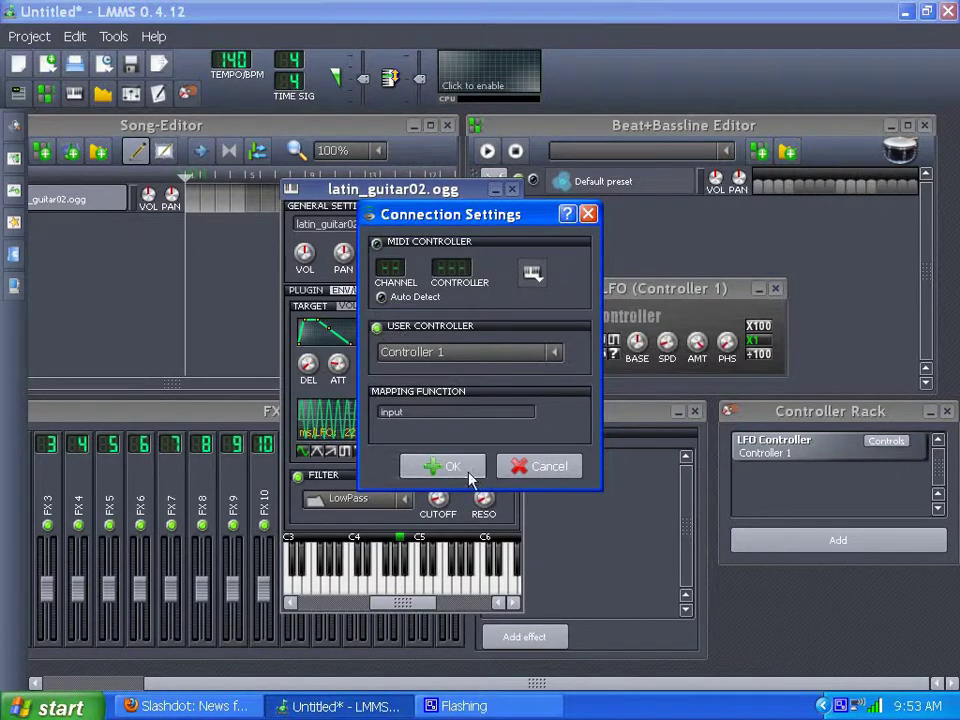
pyautogui.click(442, 466)
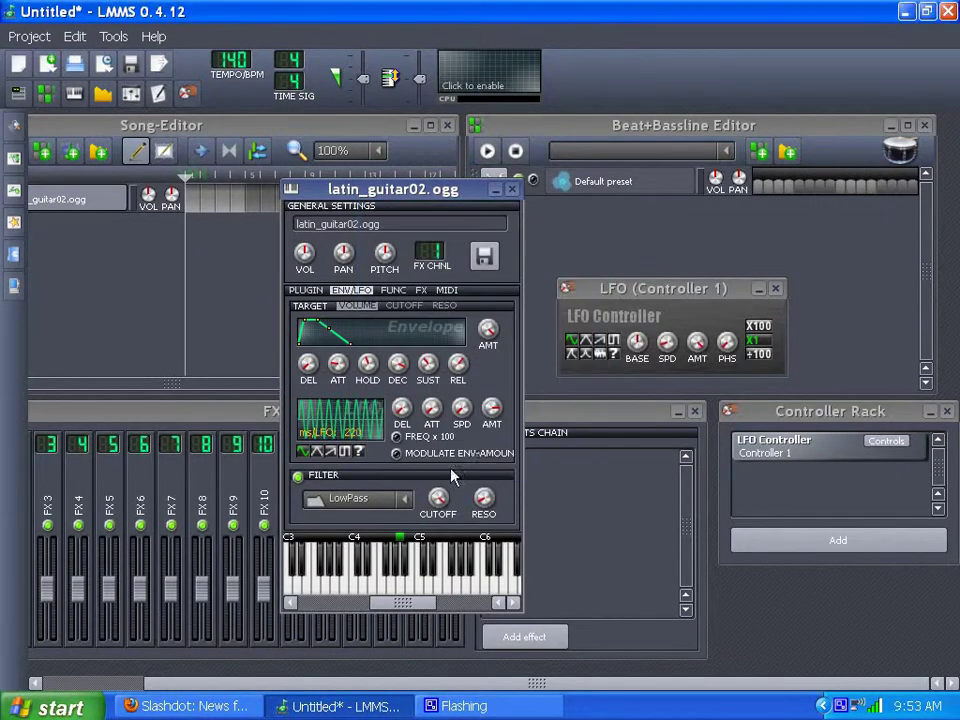
# Rename the LFO controller as Cutoff LFO, keeping its controls open
pyautogui.doubleClick(765, 466)
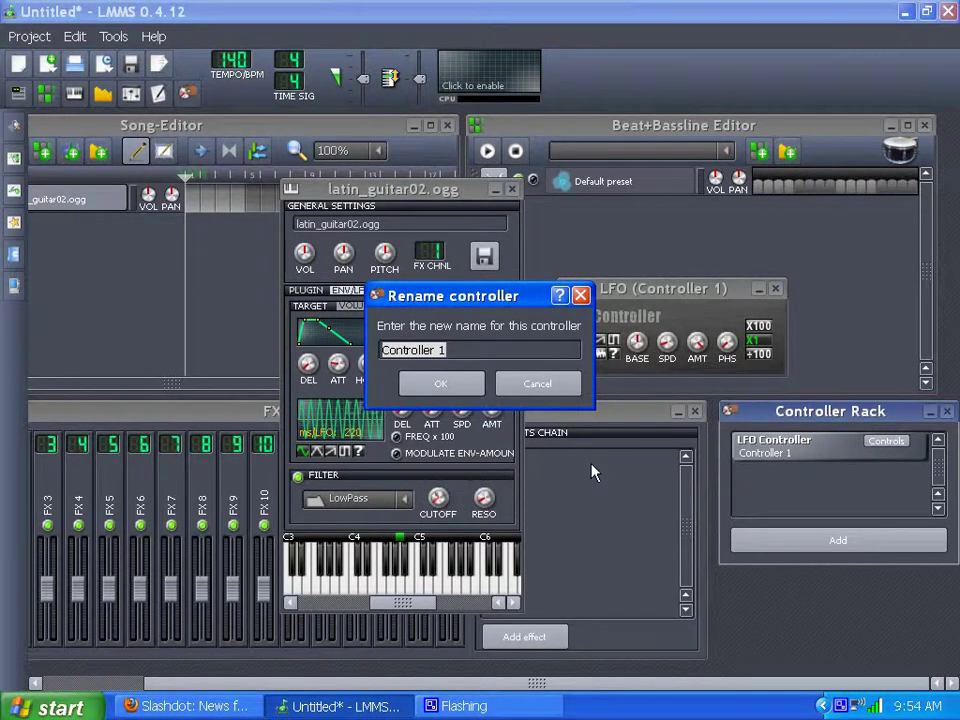
pyautogui.write('Cutoff LFO')
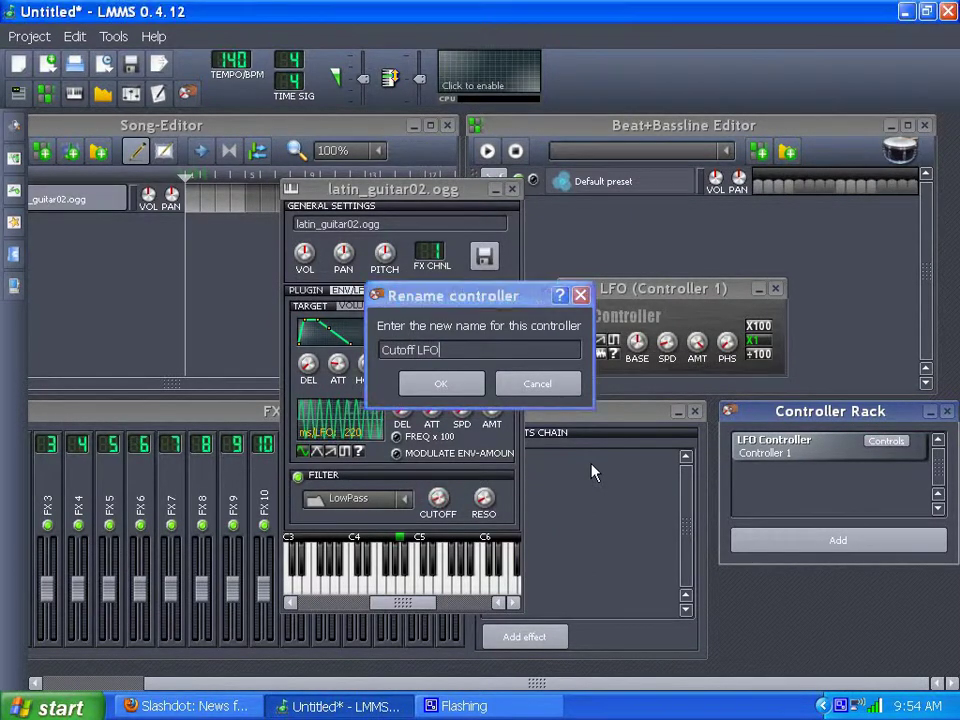
pyautogui.press('Return')
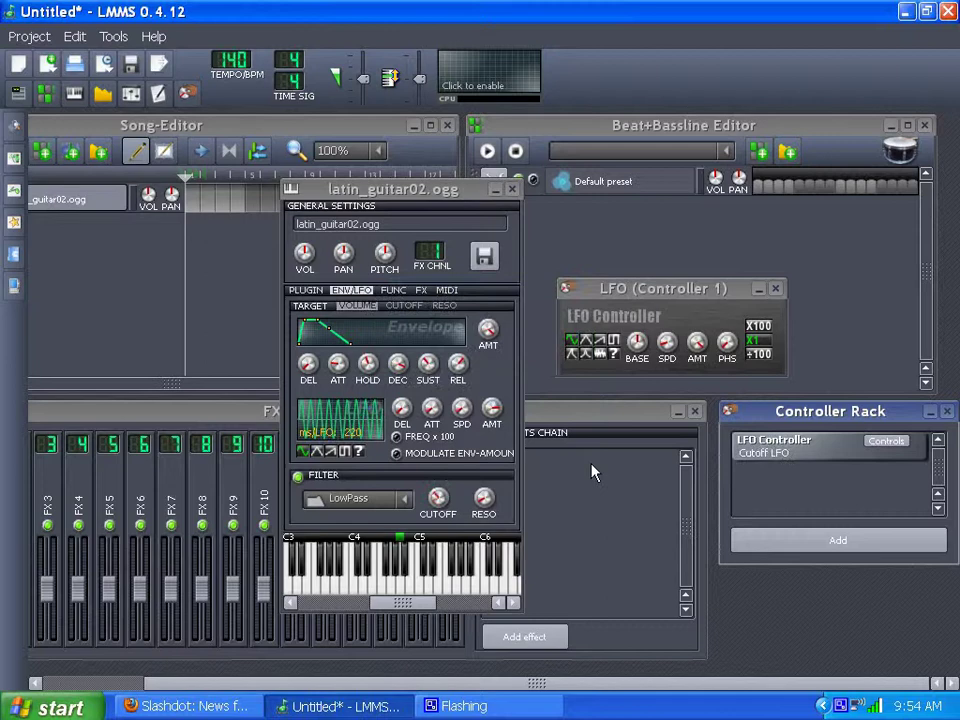
pyautogui.click(776, 288)
pyautogui.click(886, 441)
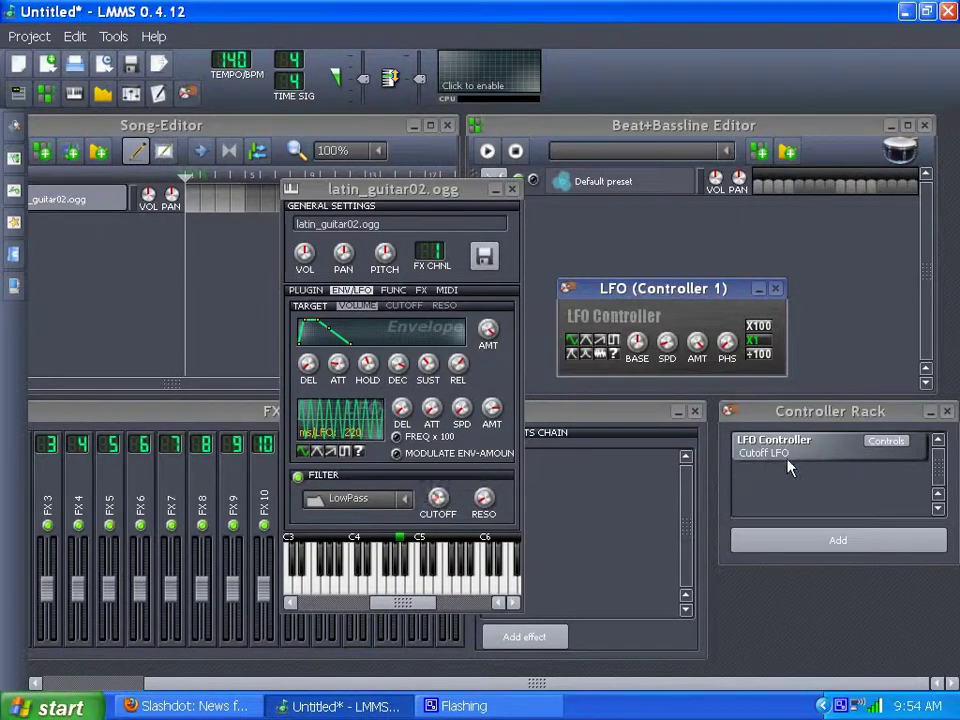
# Check which controller the filter's cutoff frequency is connected to
pyautogui.rightClick(440, 500)
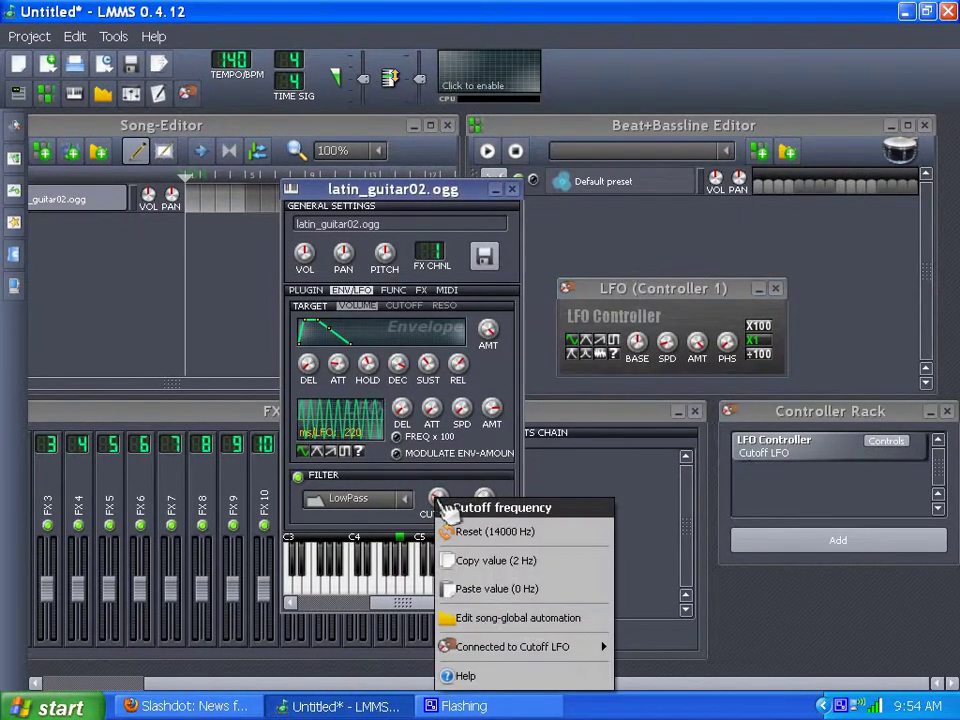
pyautogui.moveTo(491, 655)
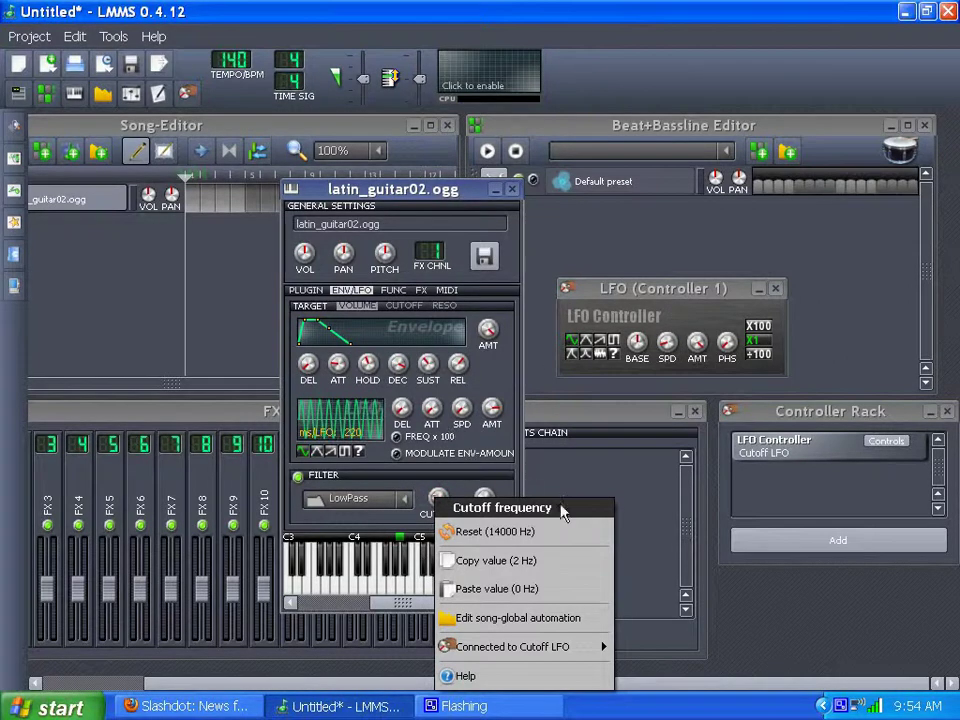
pyautogui.click(673, 302)
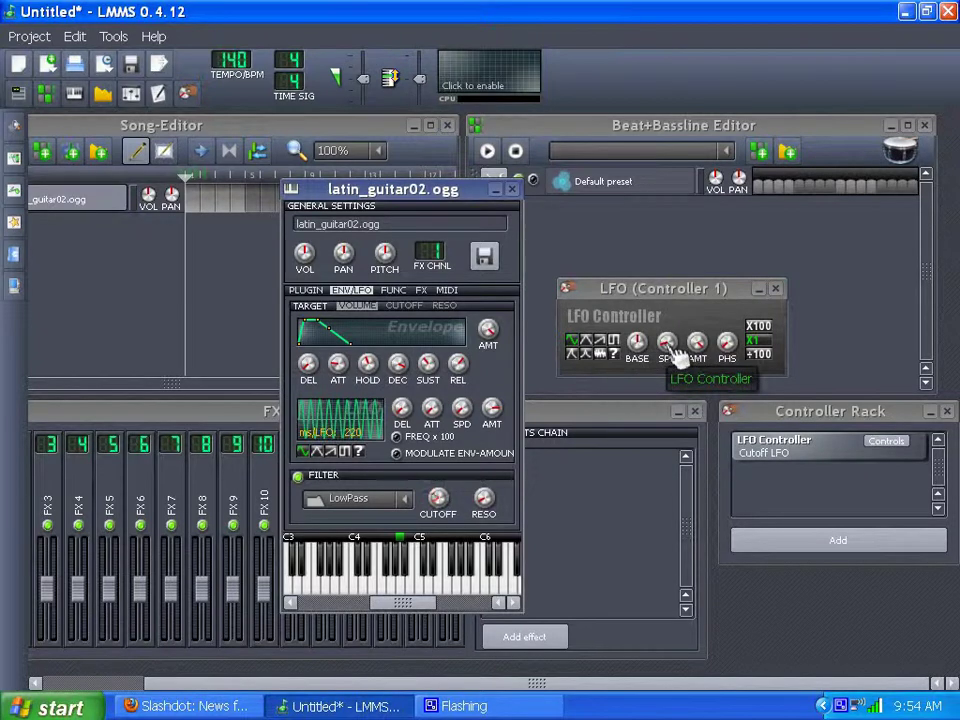
# Fine-tune the LFO controller's speed to about 0.8
pyautogui.moveTo(674, 347); pyautogui.dragTo(680, 350)
pyautogui.scroll(-5, 674, 348)
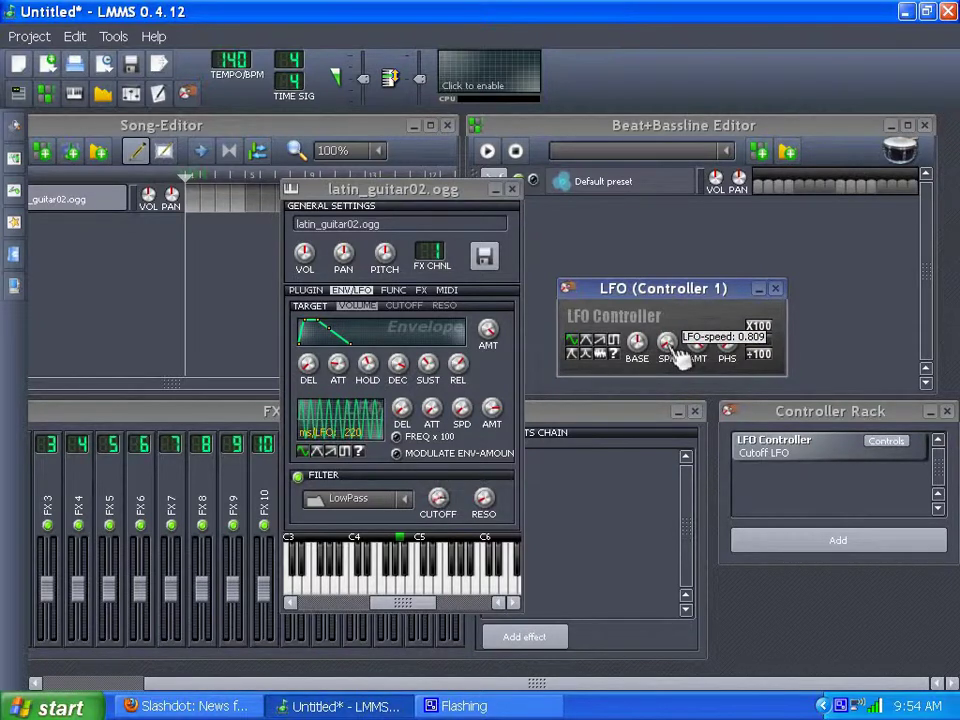
pyautogui.scroll(-4, 674, 349)
pyautogui.scroll(-10, 673, 349)
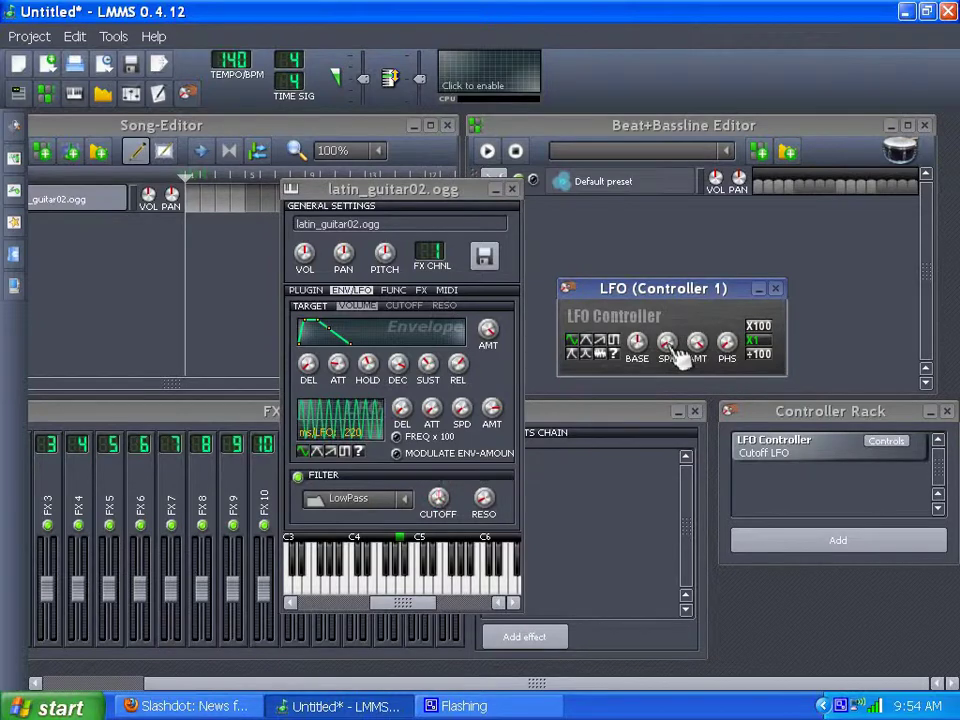
pyautogui.scroll(1, 680, 356)
pyautogui.scroll(1, 680, 356)
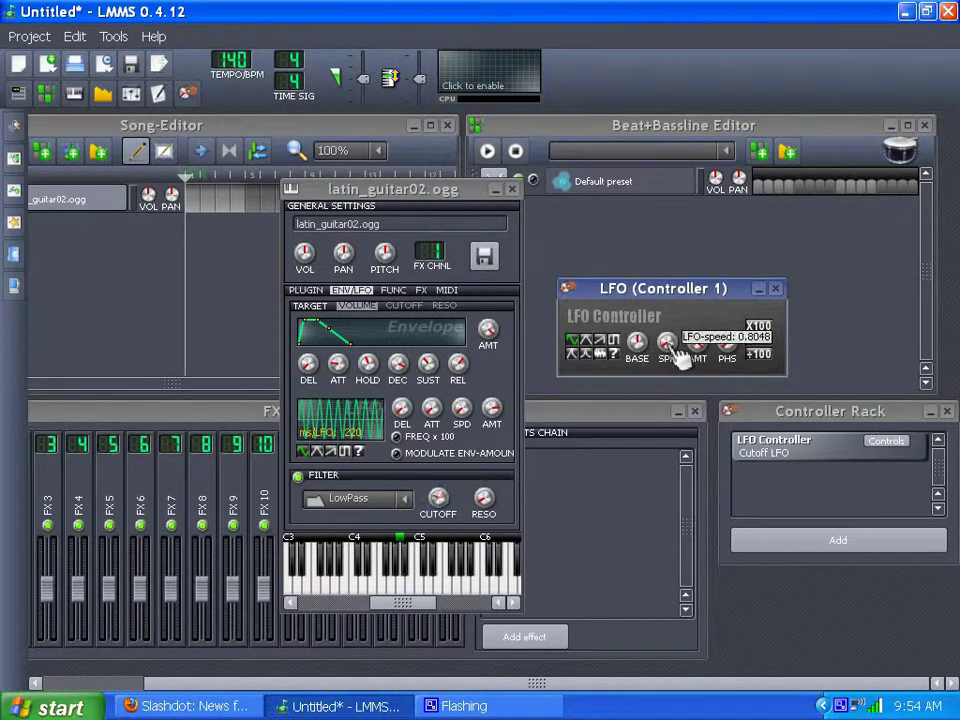
pyautogui.scroll(2, 680, 356)
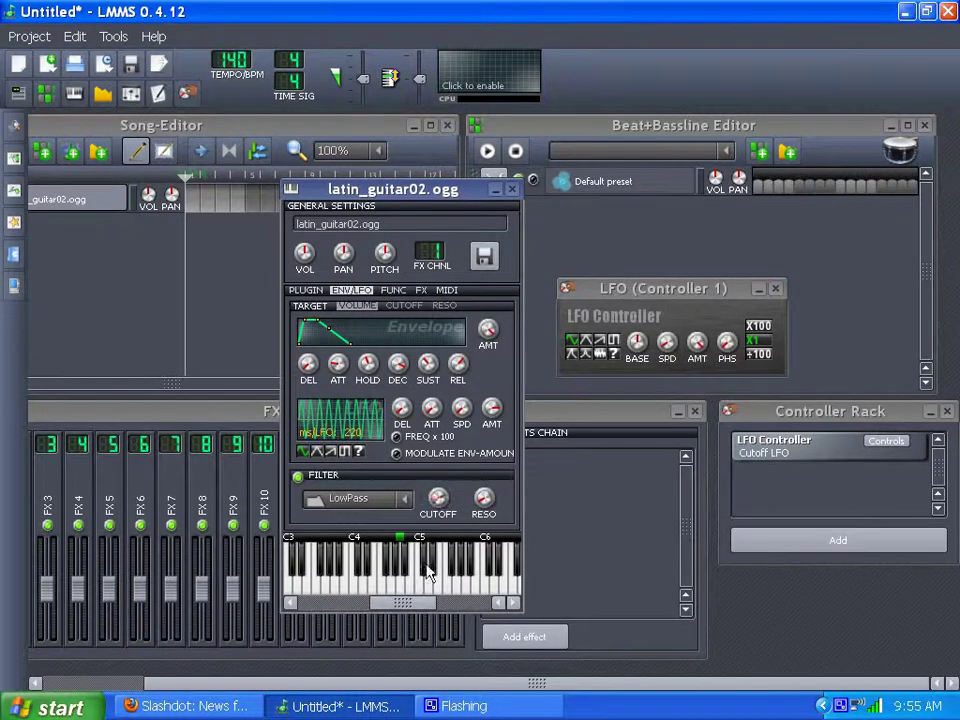
# Raise the filter's resonance, then increase the resonance envelope's amount and lengthen its attack
pyautogui.moveTo(486, 505); pyautogui.dragTo(486, 462)
pyautogui.moveTo(494, 502); pyautogui.dragTo(484, 480)
pyautogui.click(442, 307)
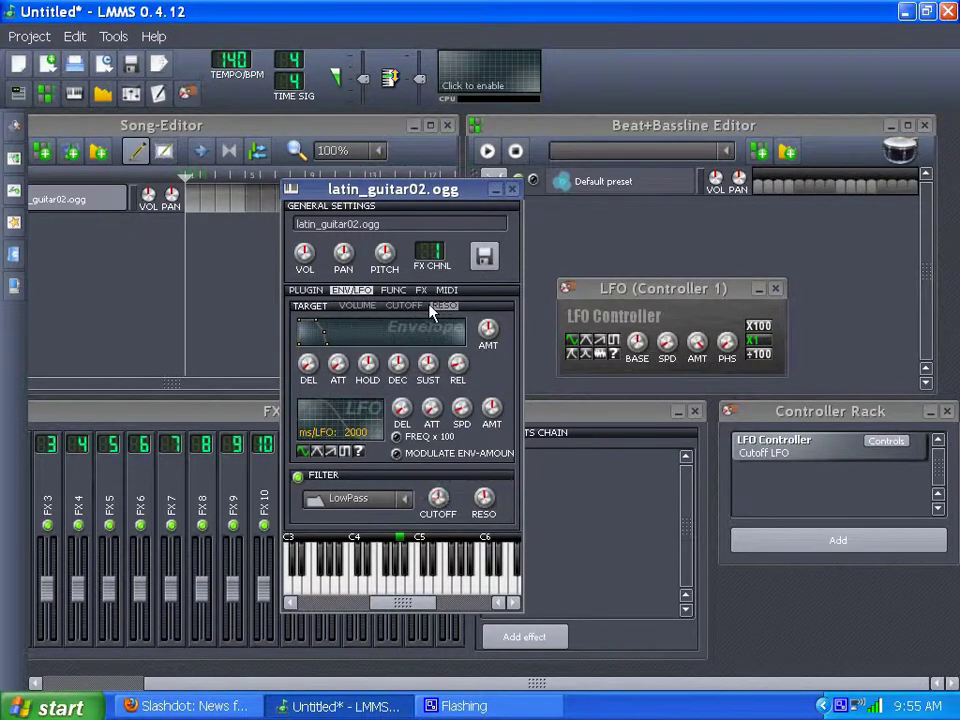
pyautogui.click(310, 338)
pyautogui.moveTo(338, 366); pyautogui.dragTo(338, 346)
pyautogui.moveTo(368, 363); pyautogui.dragTo(398, 347)
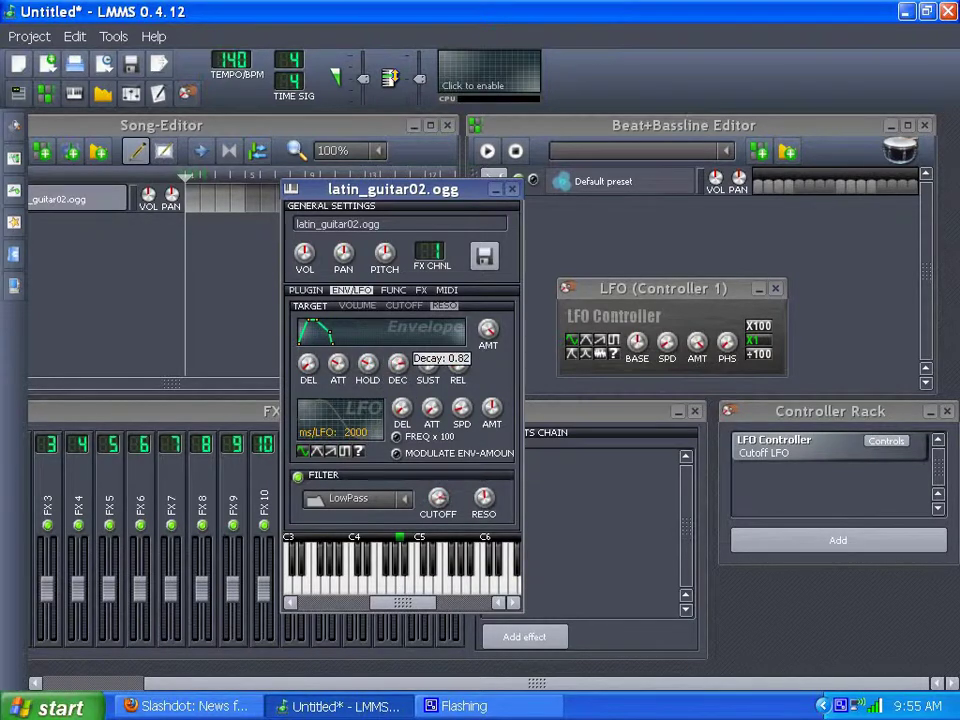
# Audition the guitar at several pitches while lowering the filter's resonance, then reduce the resonance envelope's amount
pyautogui.click(381, 582)
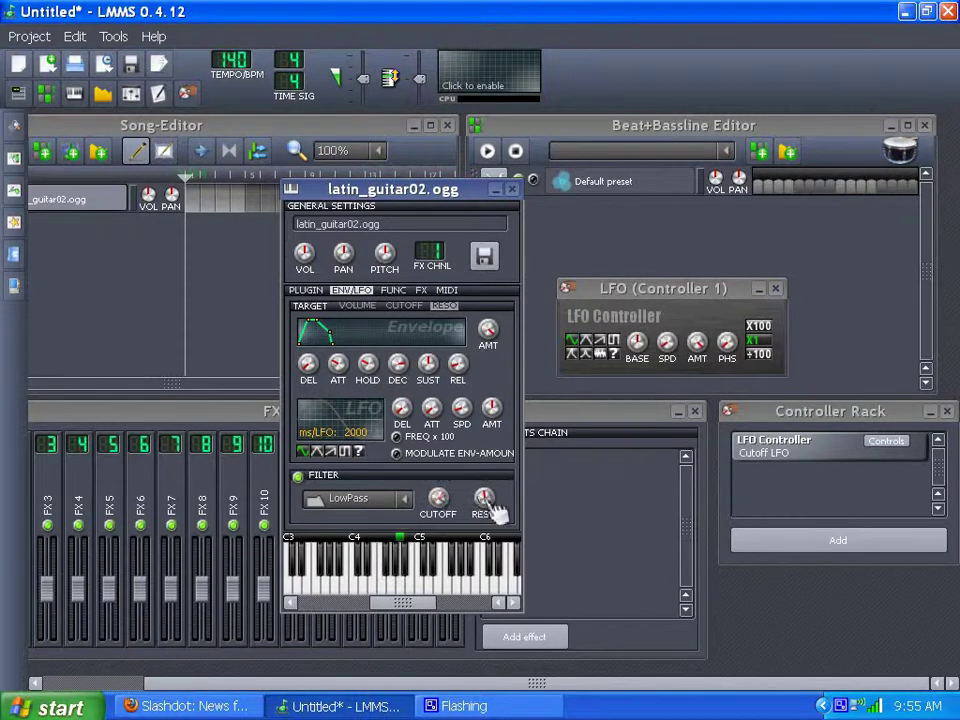
pyautogui.moveTo(489, 504); pyautogui.dragTo(489, 522)
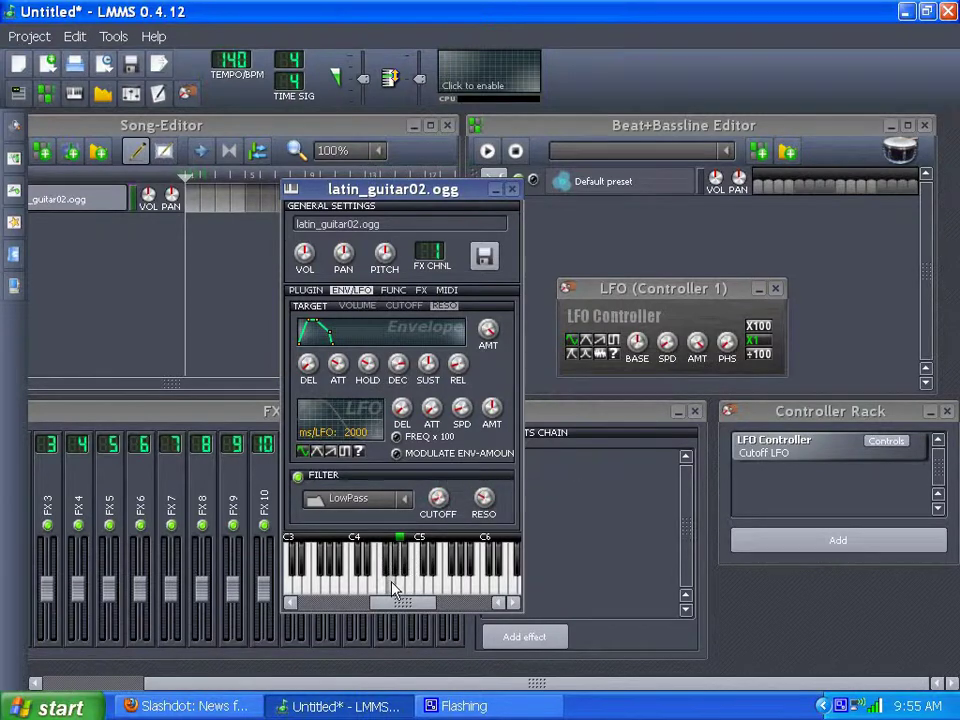
pyautogui.click(366, 596)
pyautogui.click(394, 589)
pyautogui.moveTo(489, 504); pyautogui.dragTo(491, 522)
pyautogui.moveTo(490, 331); pyautogui.dragTo(490, 370)
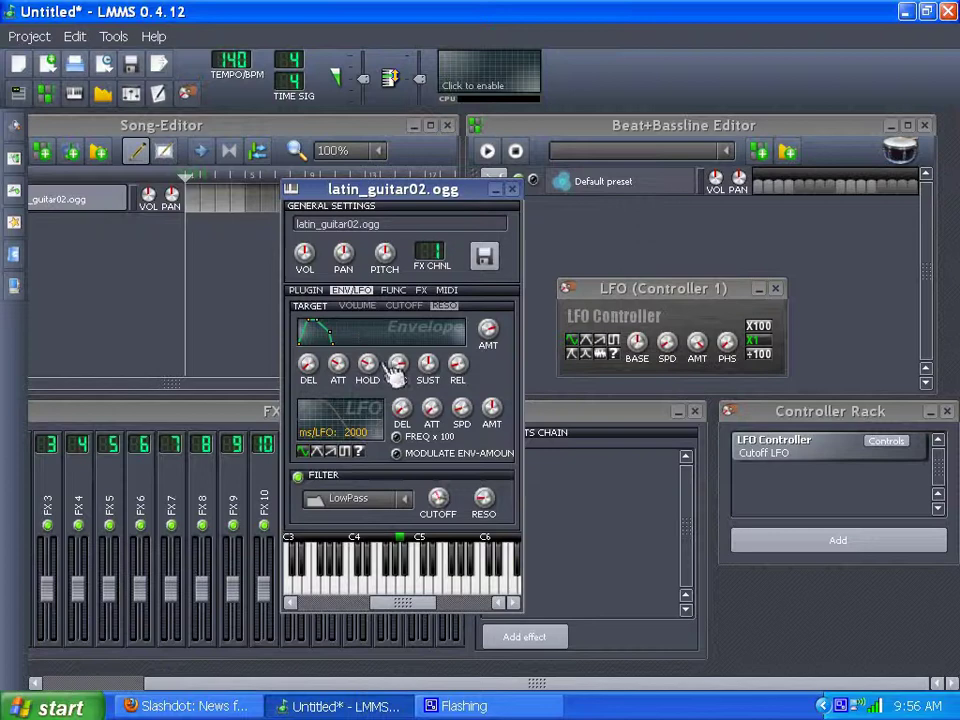
# Review the guitar's sample settings, its volume, cutoff and resonance envelopes, and the LFO controller's waveform
pyautogui.click(306, 290)
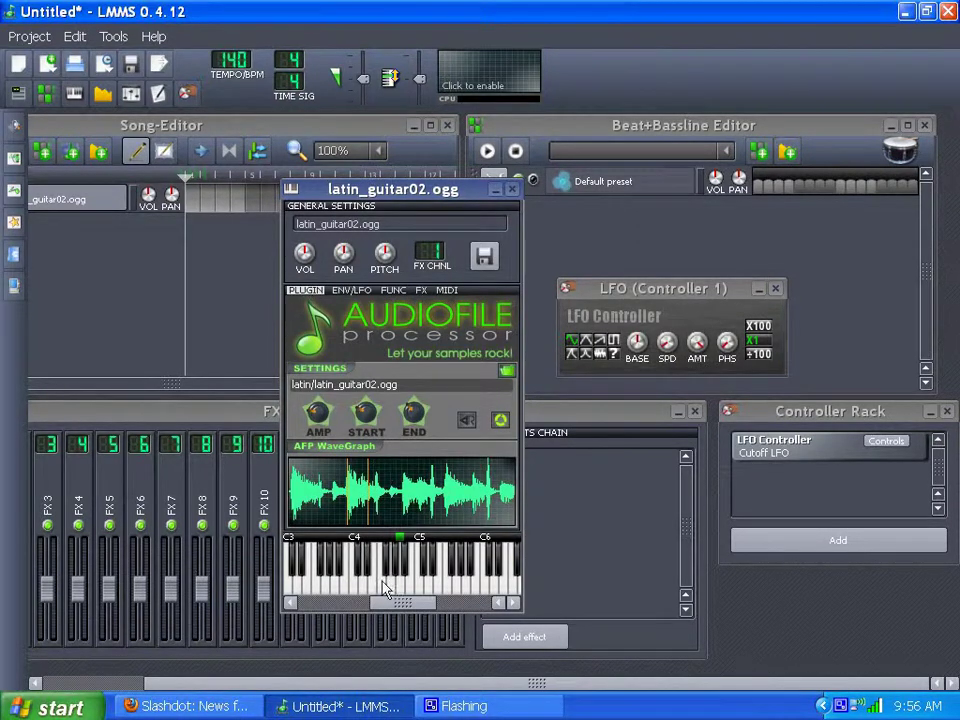
pyautogui.click(350, 290)
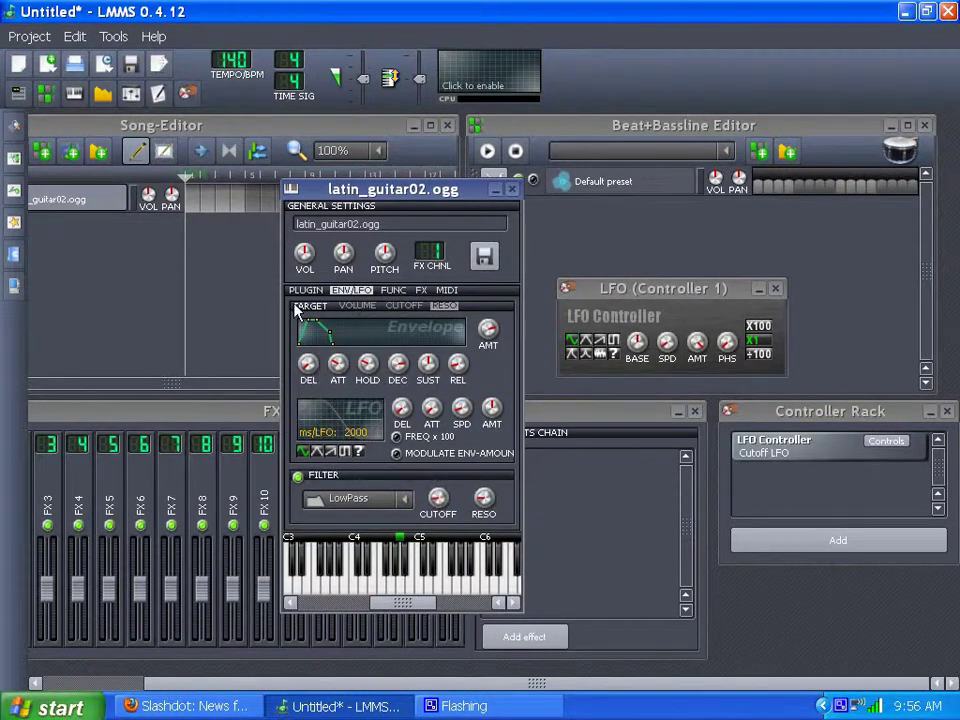
pyautogui.click(357, 305)
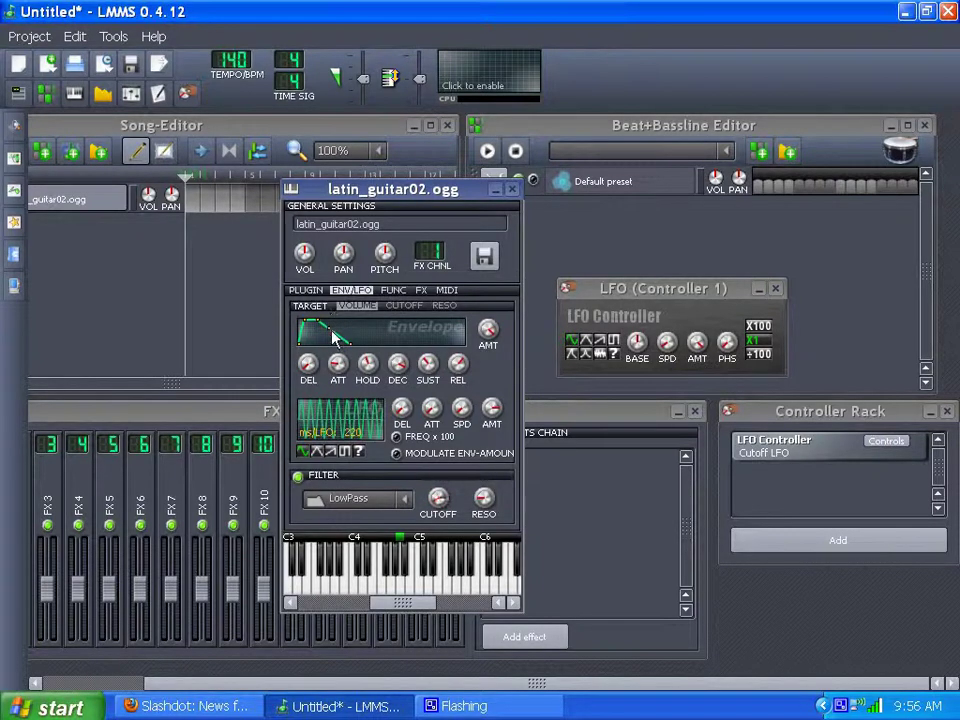
pyautogui.click(408, 306)
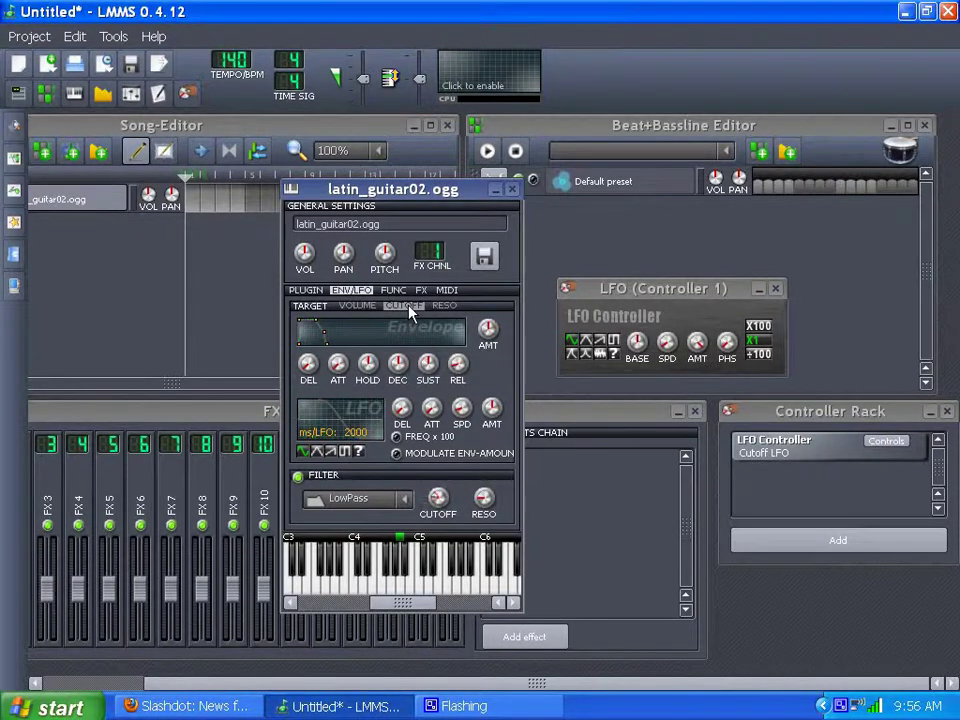
pyautogui.click(444, 306)
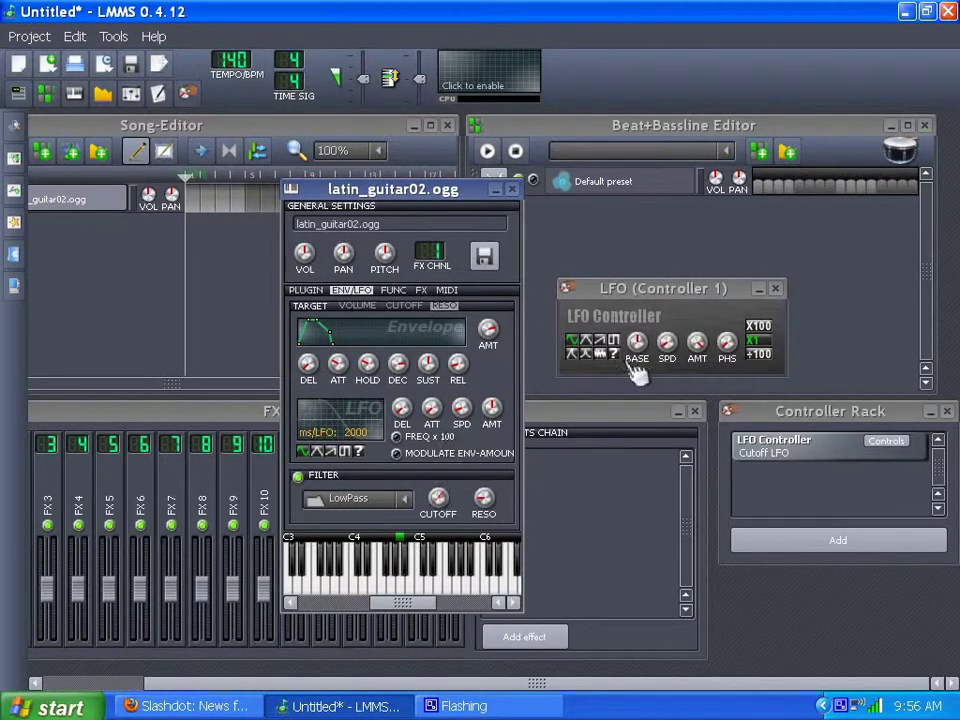
pyautogui.click(590, 342)
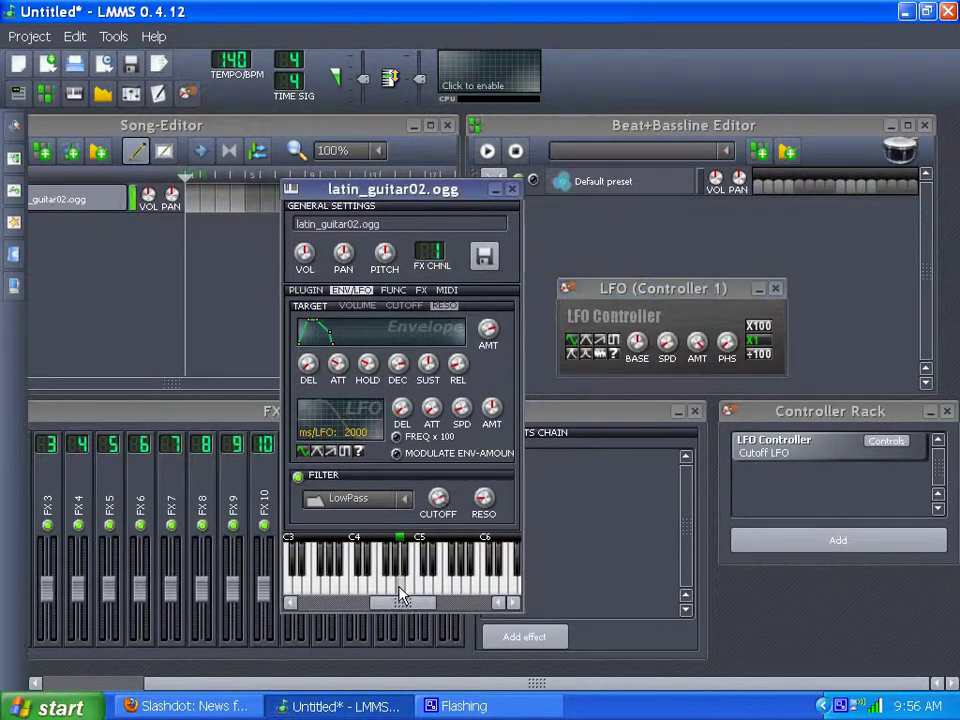
# Enable the guitar's effects chain and add the LADSPA effect Feedback Delay Line (Maximum Delay 0.1s)
pyautogui.click(427, 292)
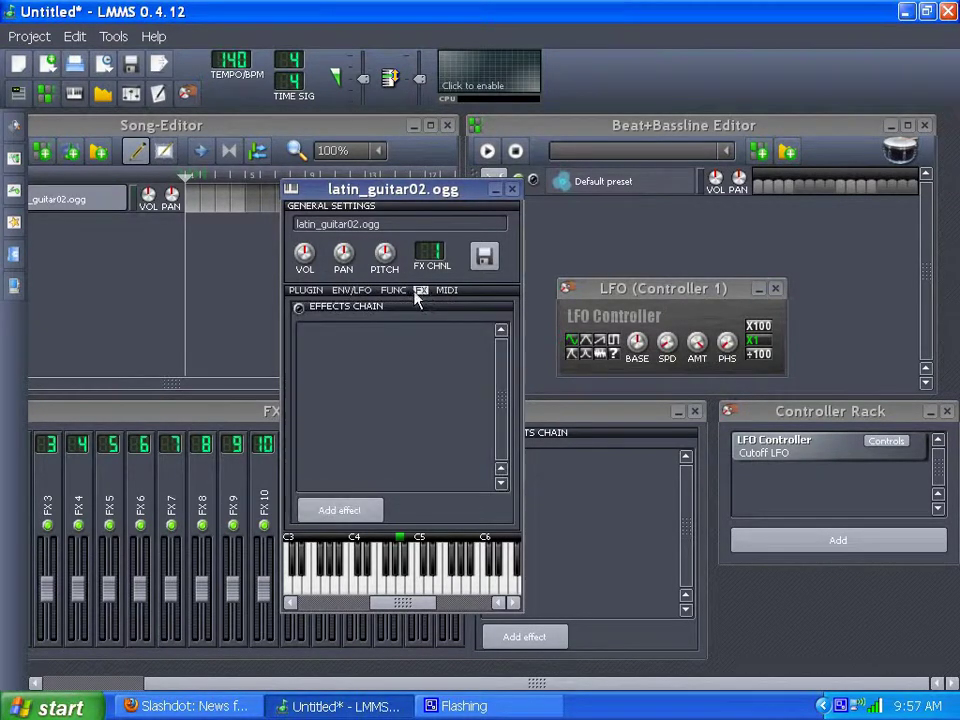
pyautogui.click(300, 309)
pyautogui.click(353, 510)
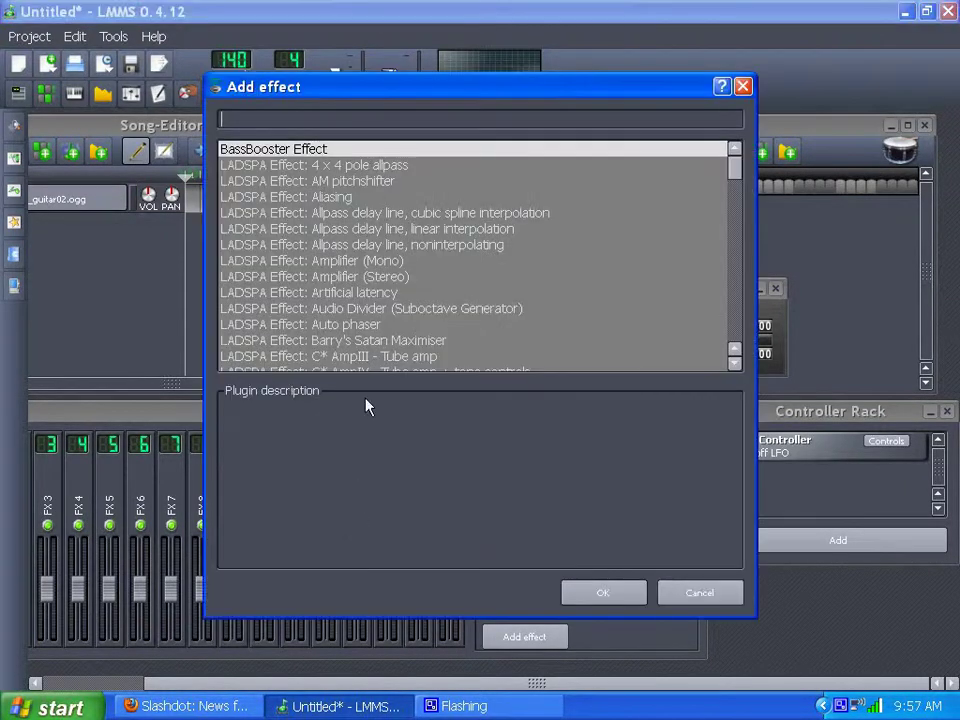
pyautogui.scroll(-7, 446, 311)
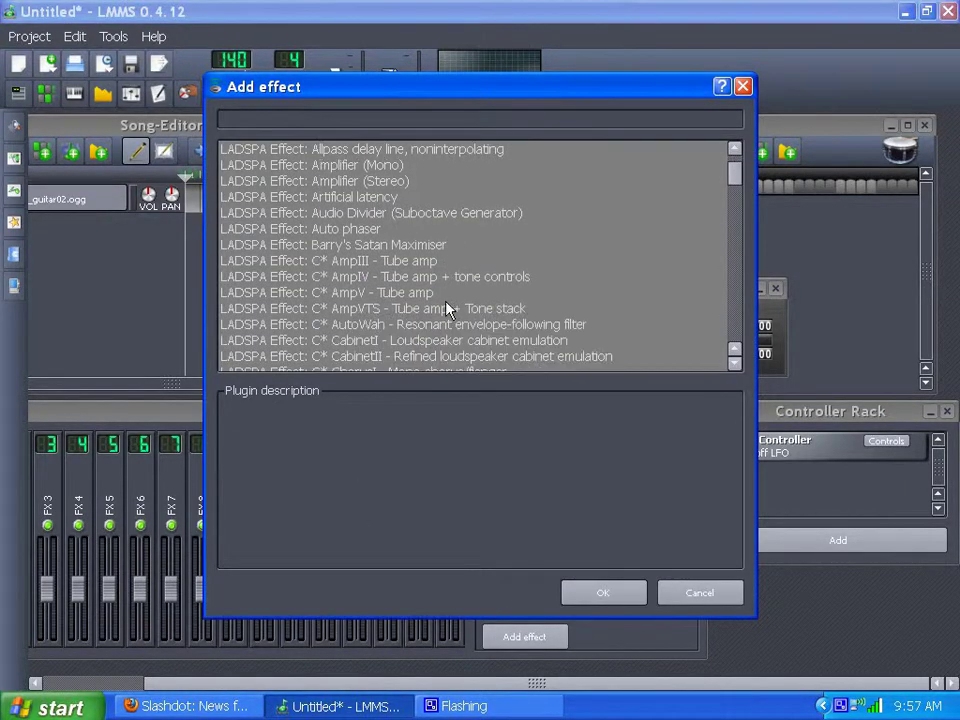
pyautogui.scroll(5, 446, 311)
pyautogui.write('fee')
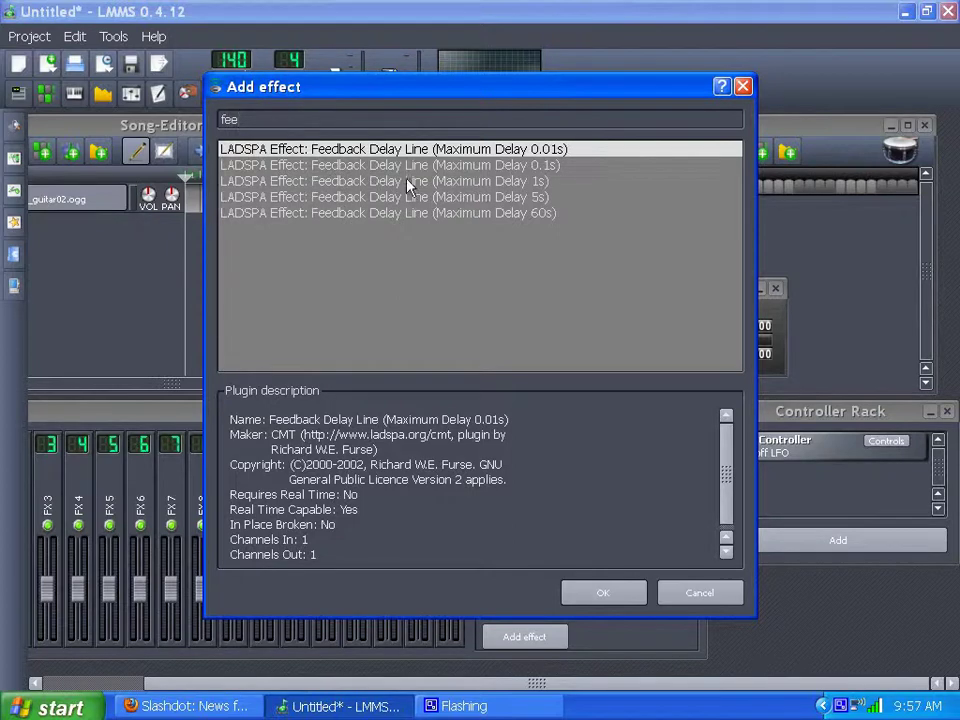
pyautogui.click(466, 167)
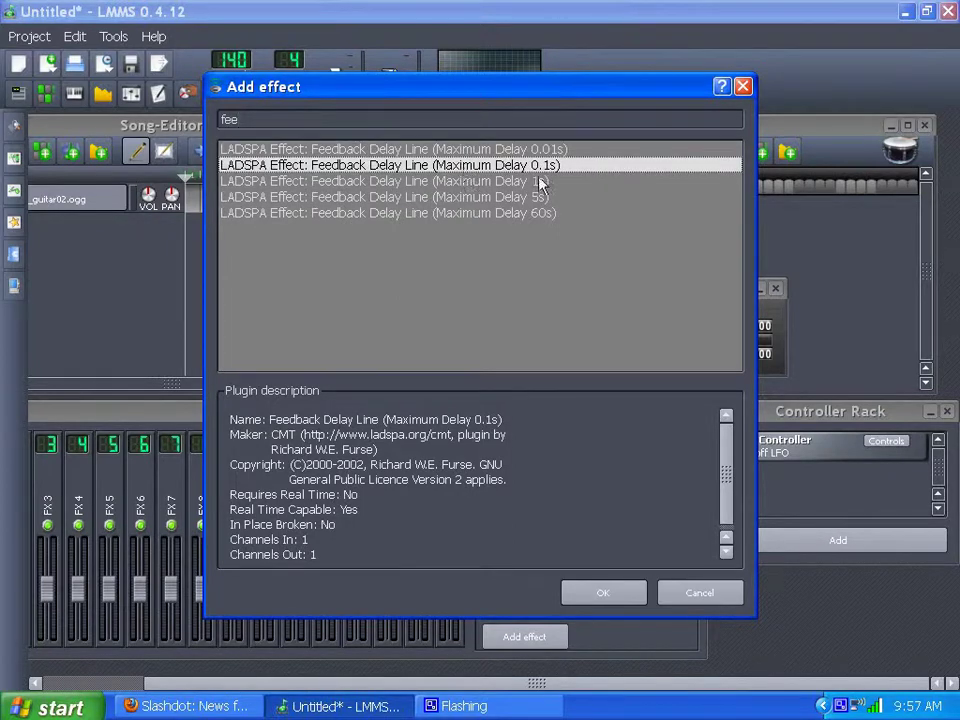
pyautogui.click(621, 593)
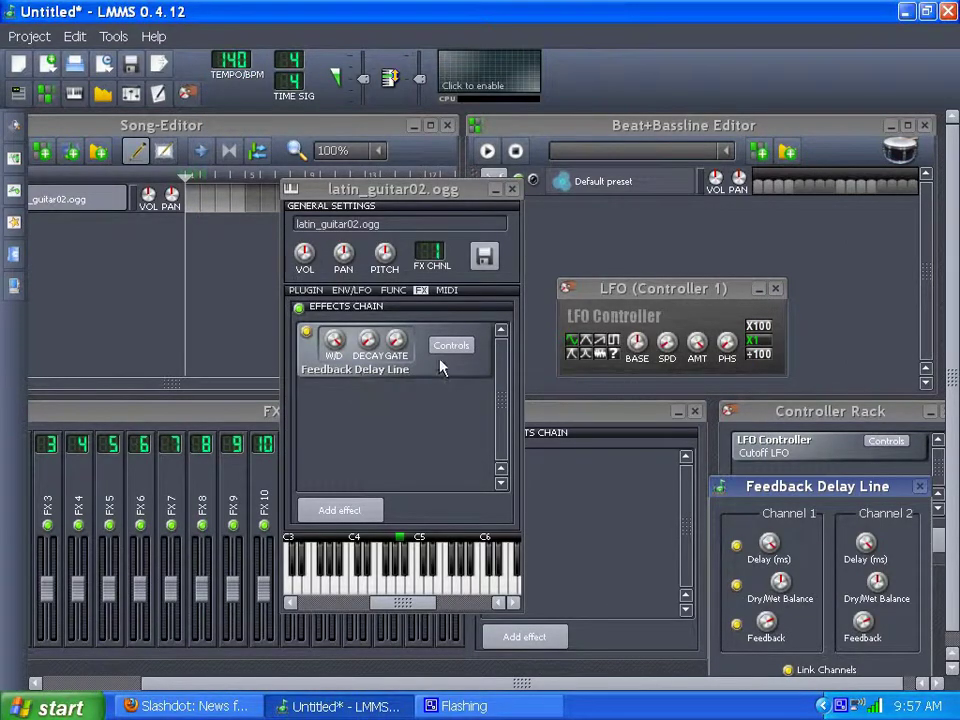
# Raise the Feedback Delay Line's dry/wet balance slightly on both channels and audition the guitar at different pitches
pyautogui.click(402, 588)
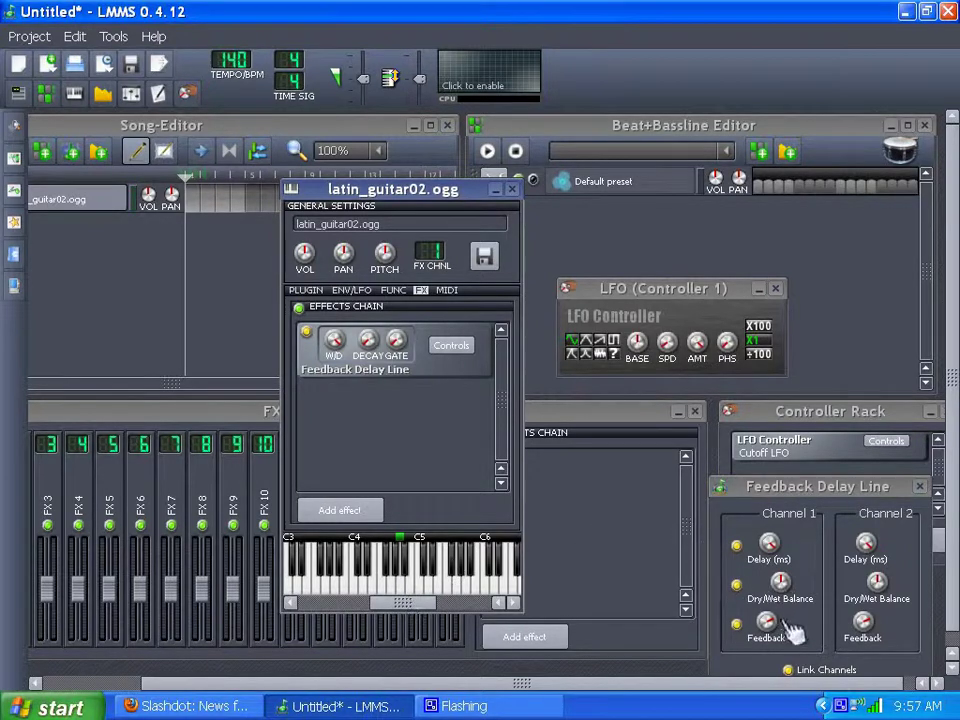
pyautogui.click(877, 580)
pyautogui.click(392, 589)
pyautogui.click(353, 585)
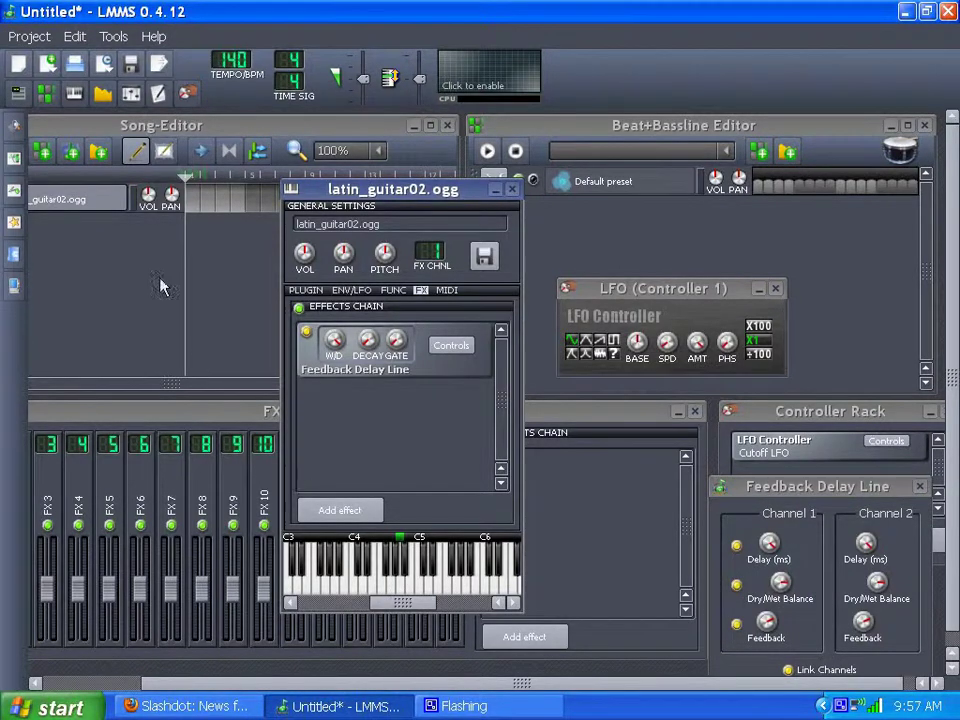
pyautogui.moveTo(348, 688); pyautogui.dragTo(178, 683)
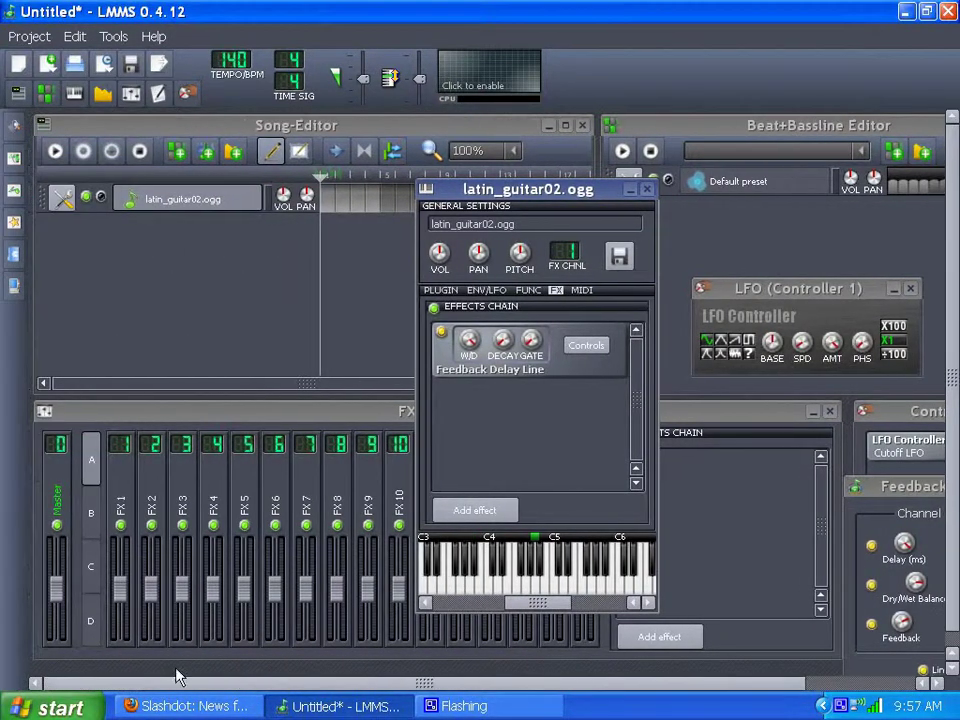
# Add latin_guitar02.ogg from the latin samples as a second song track and audition it against the processed guitar
pyautogui.click(14, 192)
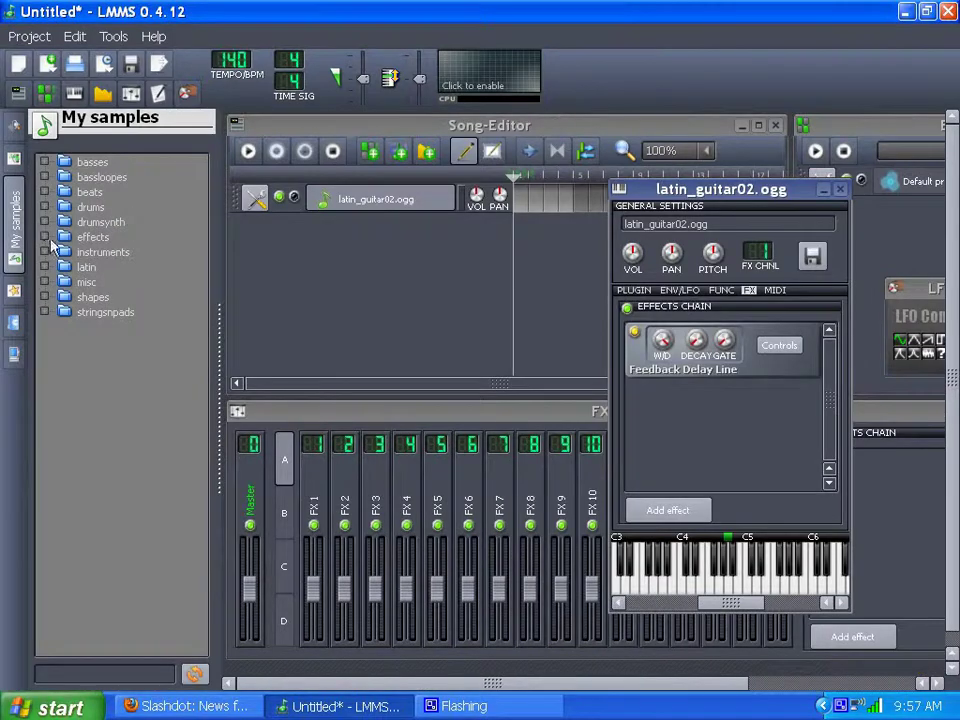
pyautogui.click(44, 267)
pyautogui.moveTo(140, 327); pyautogui.dragTo(317, 281)
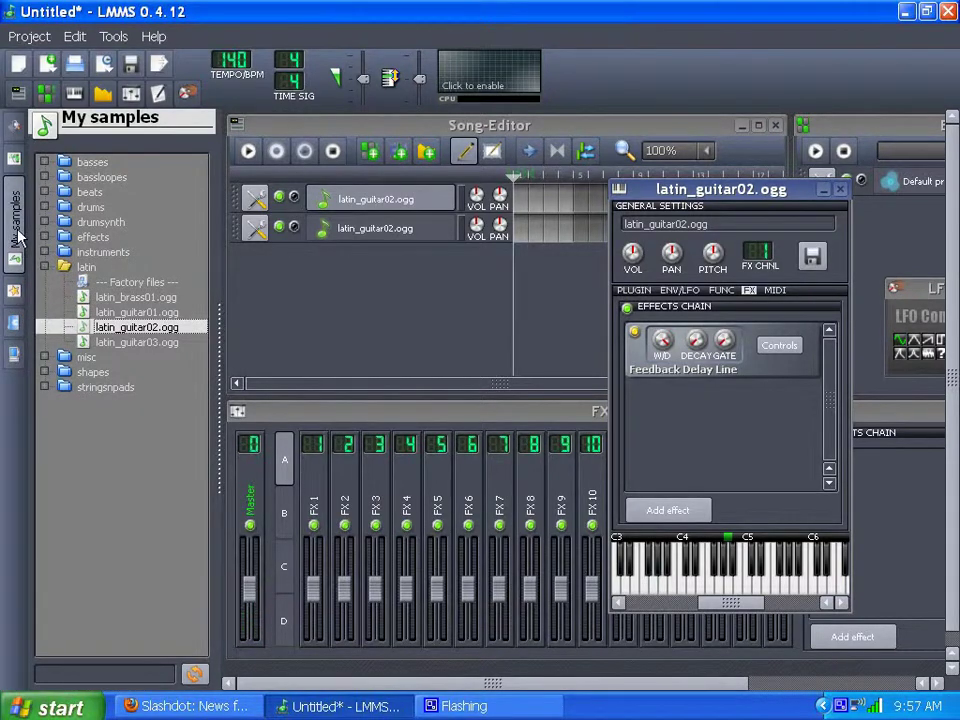
pyautogui.click(14, 190)
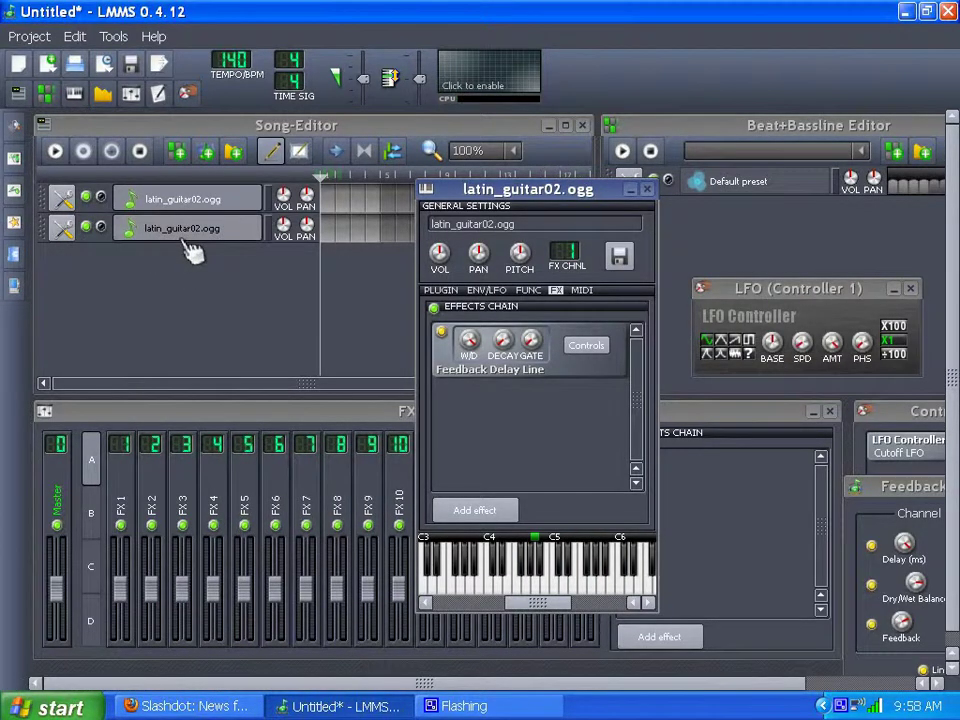
pyautogui.click(272, 230)
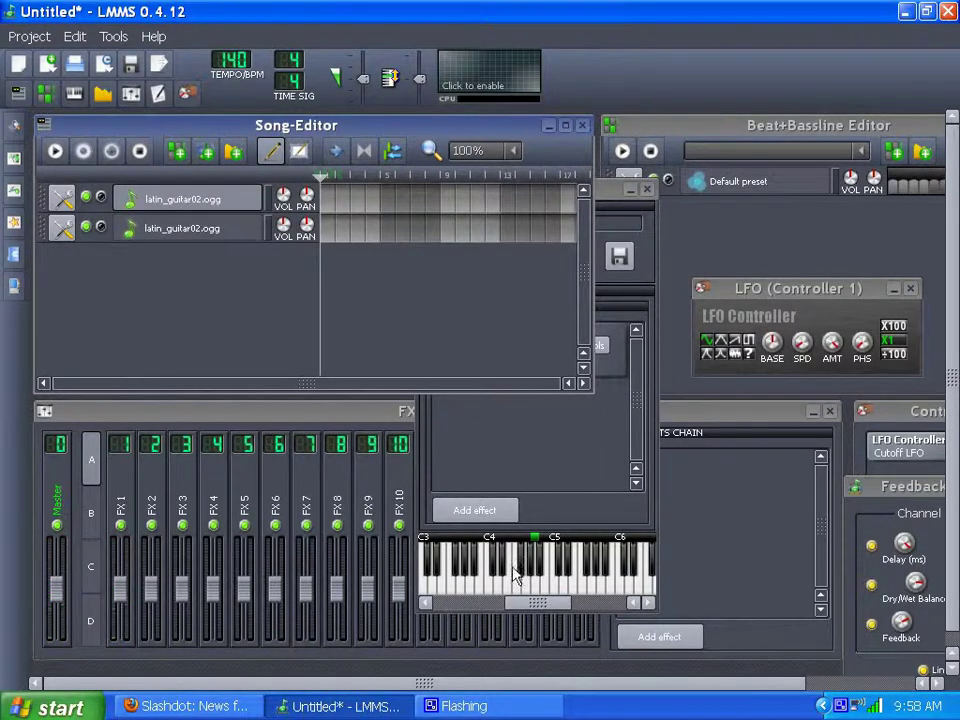
pyautogui.click(492, 585)
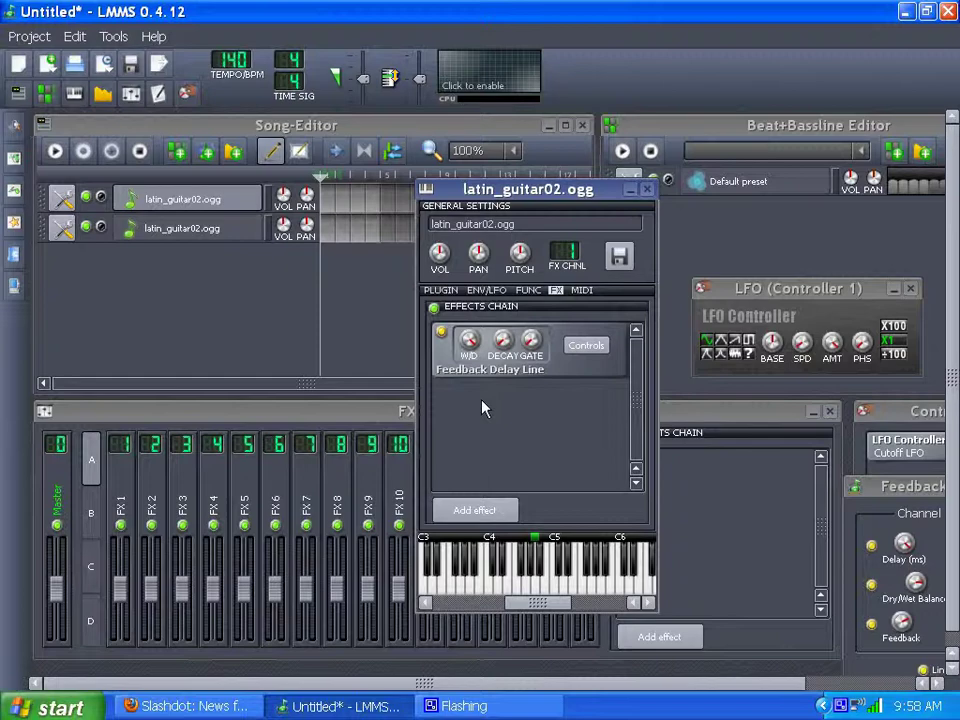
# Preview the bunglist samples in the shapes folder and add bunglist7.wav as a new song track
pyautogui.click(14, 193)
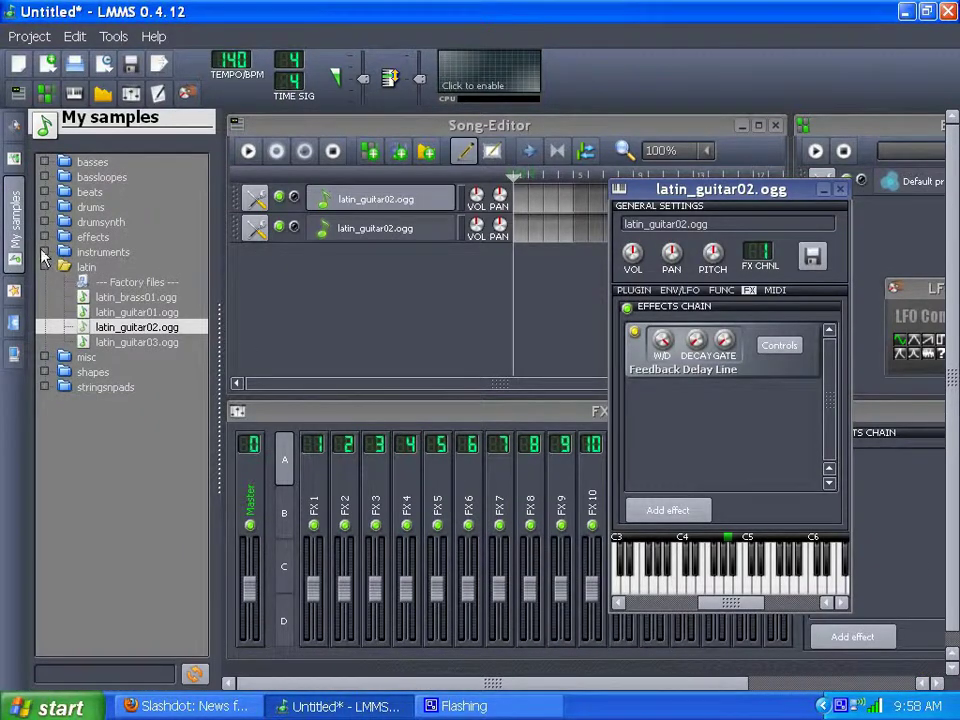
pyautogui.click(45, 267)
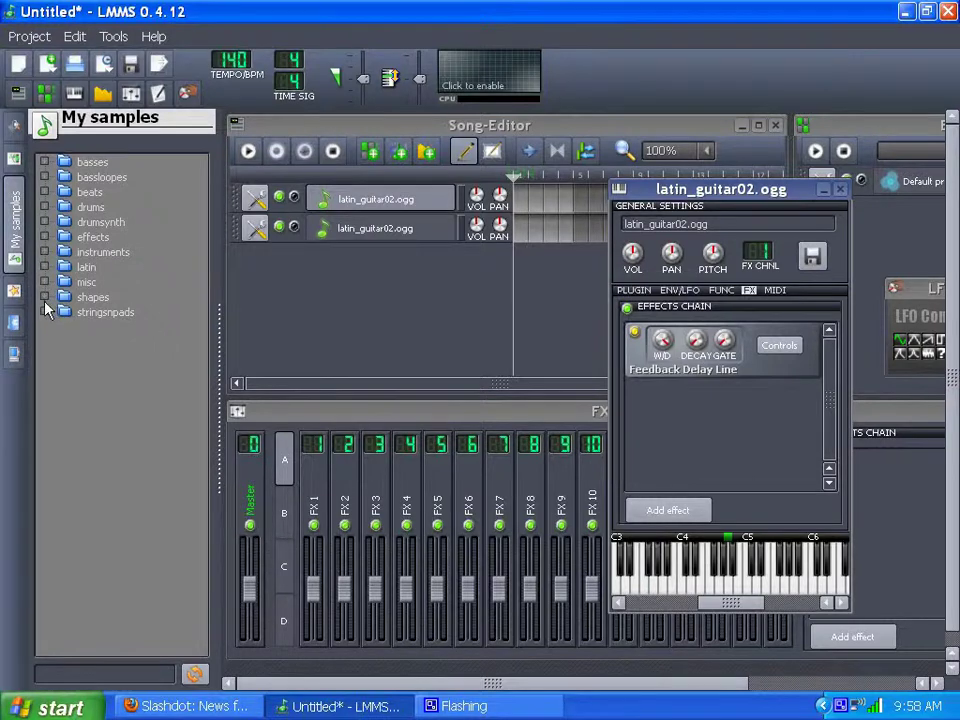
pyautogui.click(44, 298)
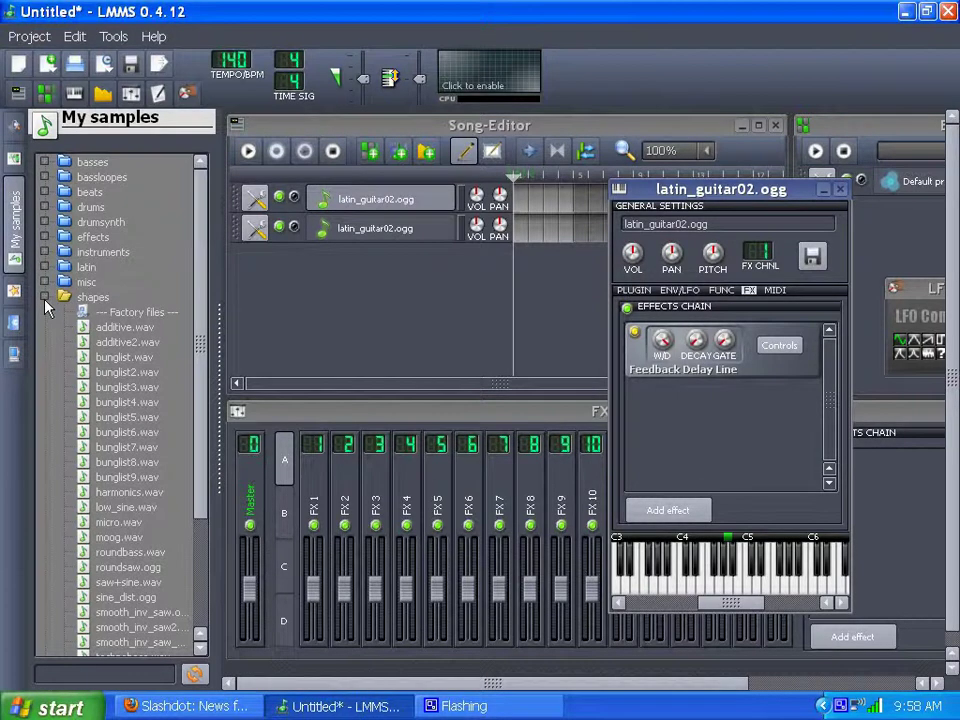
pyautogui.click(103, 418)
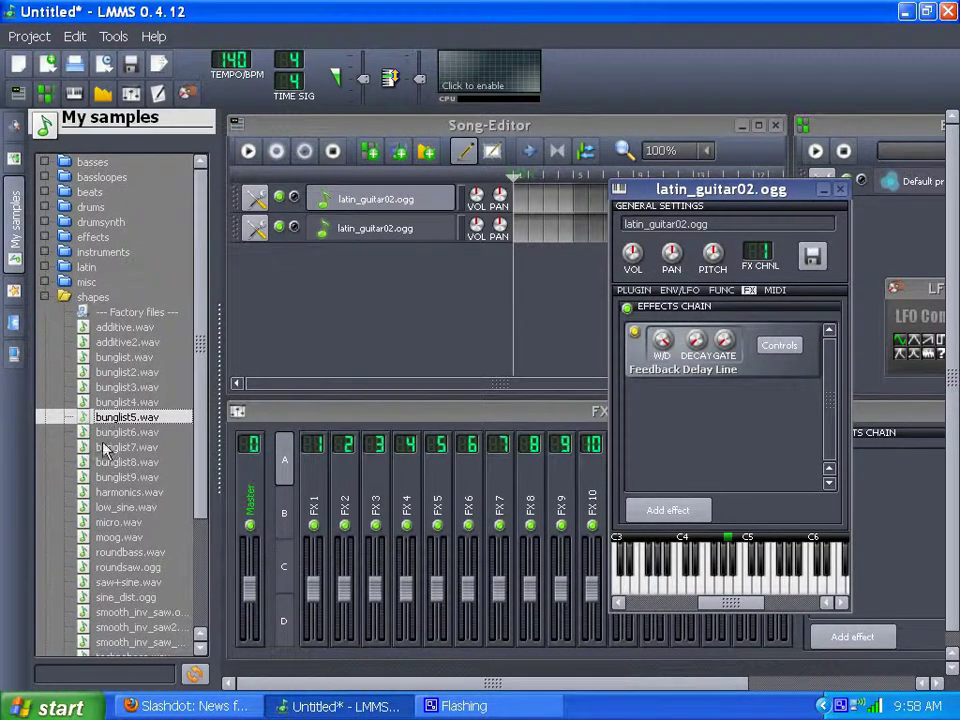
pyautogui.click(104, 433)
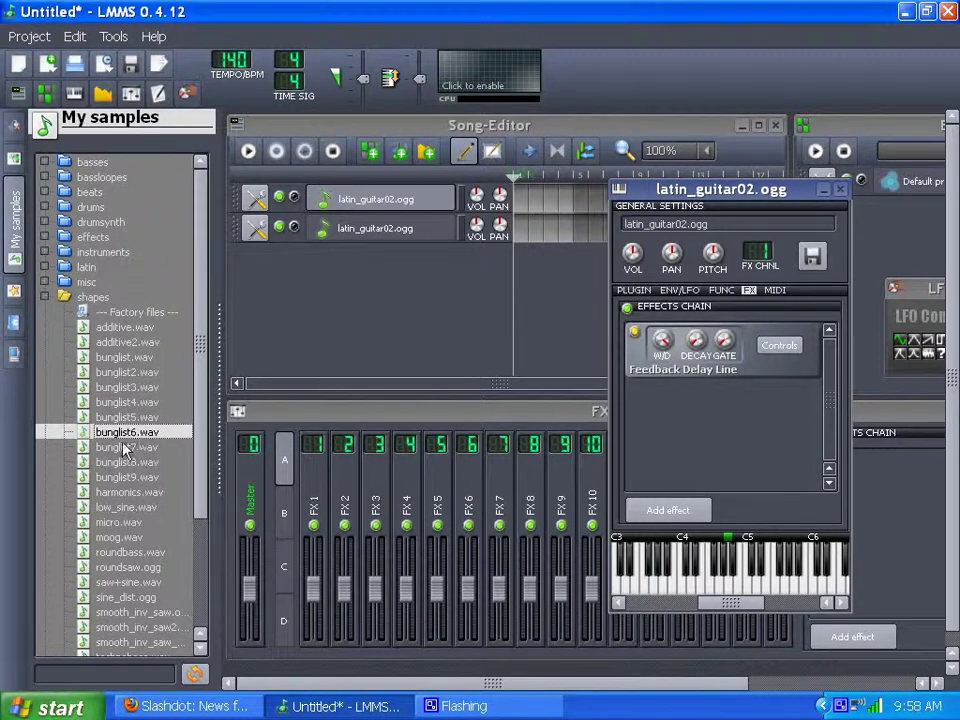
pyautogui.click(84, 447)
pyautogui.moveTo(240, 308); pyautogui.dragTo(245, 312)
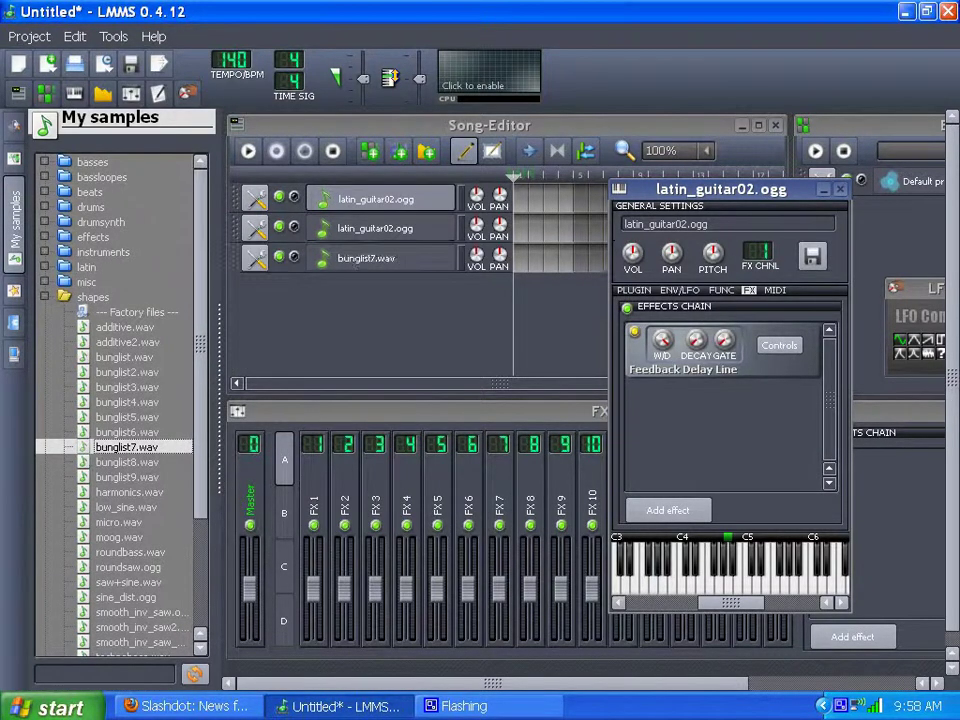
pyautogui.click(14, 240)
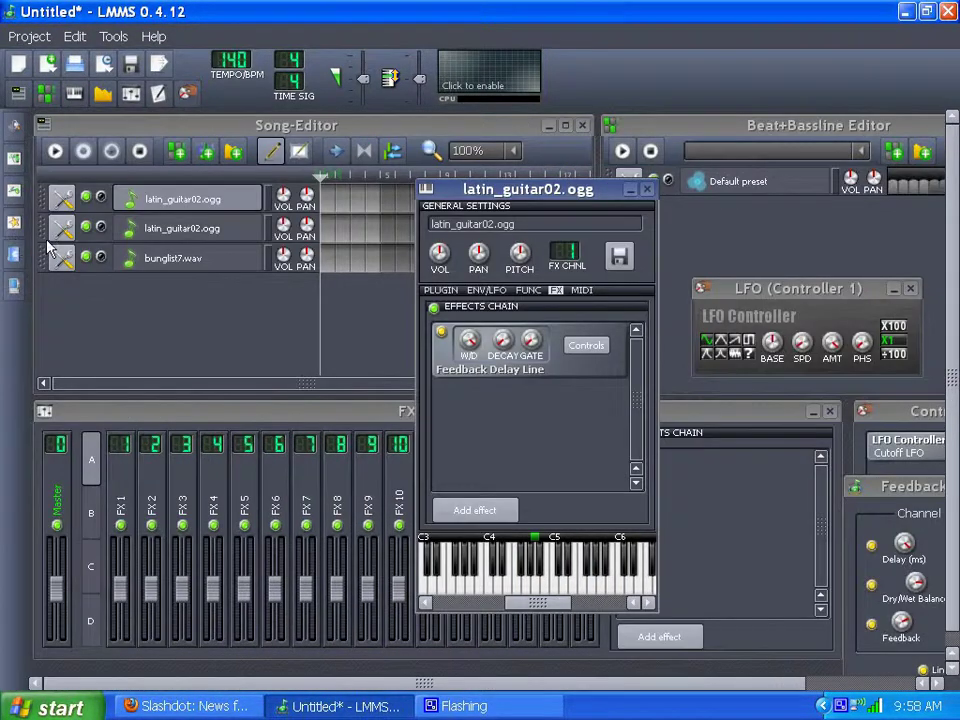
# Open the bunglist7.wav track's instrument window, move it clear of the track list and enable sample looping
pyautogui.click(188, 268)
pyautogui.click(193, 266)
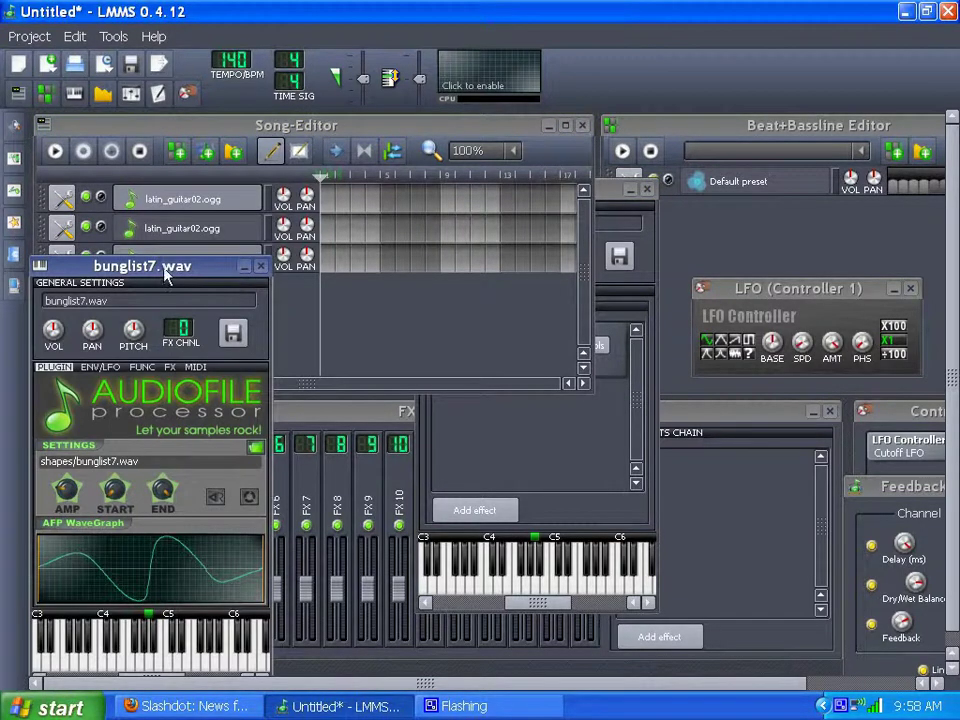
pyautogui.moveTo(170, 268); pyautogui.dragTo(594, 212)
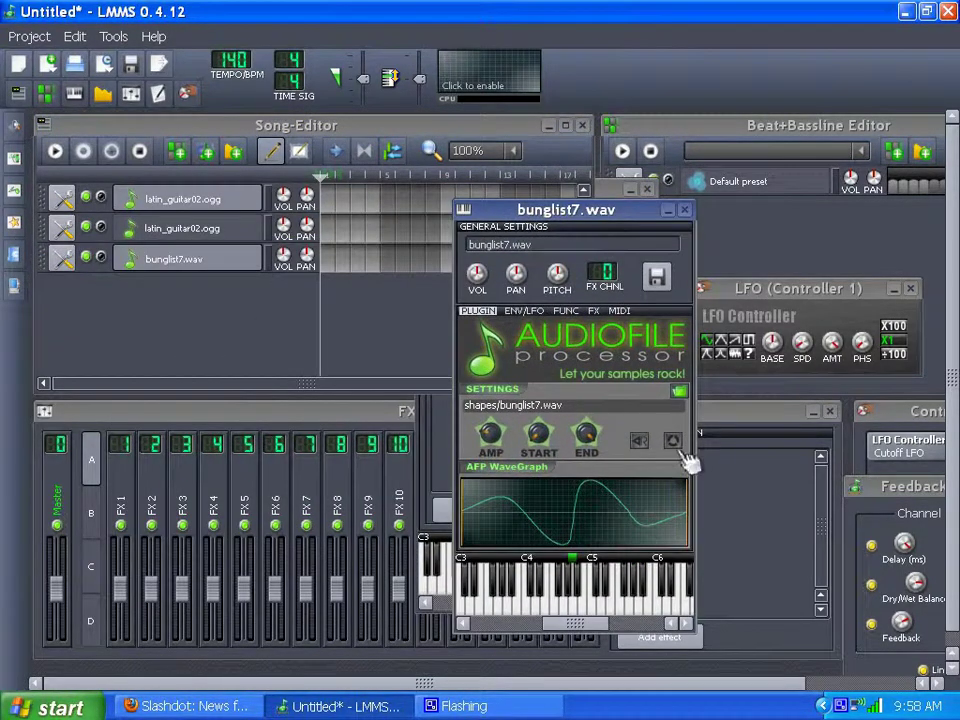
pyautogui.click(676, 446)
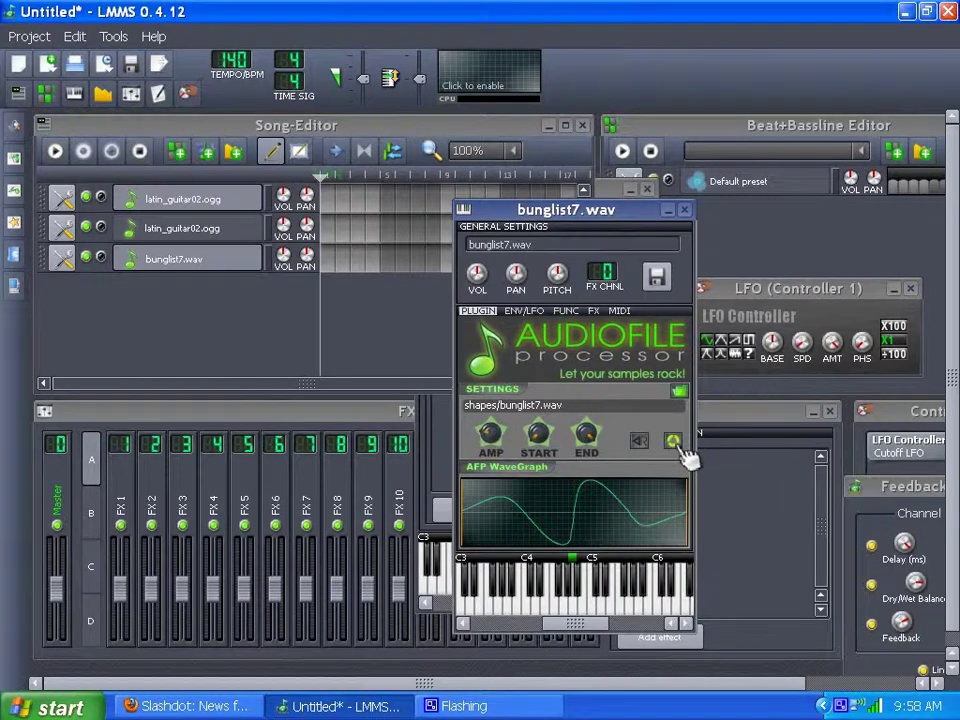
# Audition bunglist7.wav at several pitches and trim the sample's start and end points inward
pyautogui.click(573, 603)
pyautogui.click(518, 603)
pyautogui.click(486, 602)
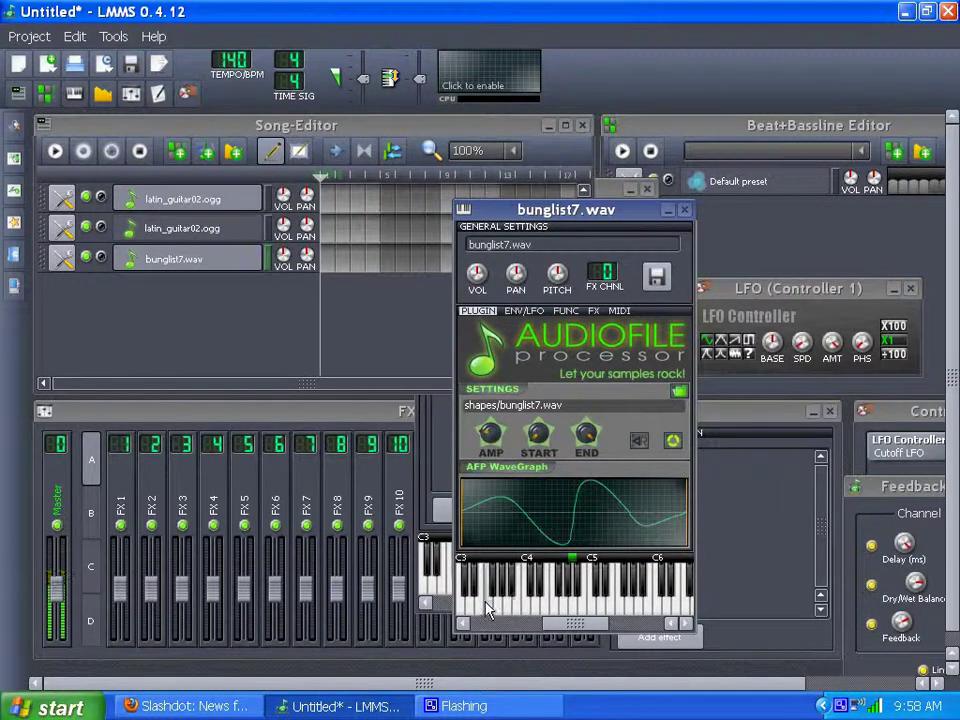
pyautogui.moveTo(538, 434)
pyautogui.mouseDown()
pyautogui.moveTo(545, 425)
pyautogui.moveTo(549, 436)
pyautogui.moveTo(541, 405)
pyautogui.mouseUp()
pyautogui.click(527, 599)
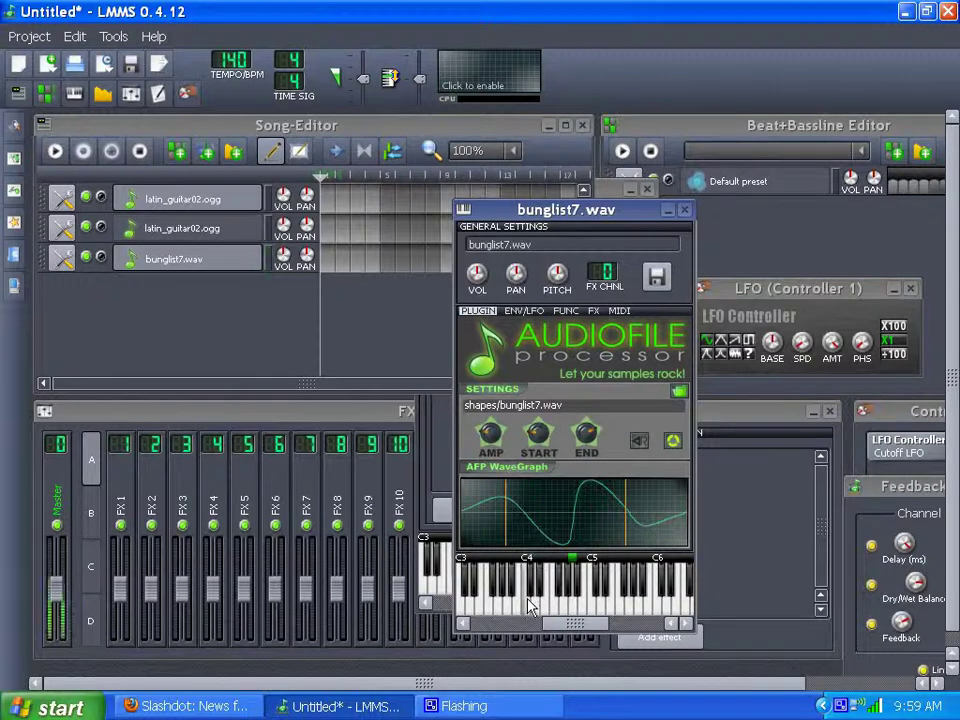
# Lengthen the release of bunglist7.wav's volume envelope and audition the sound at several pitches
pyautogui.click(524, 311)
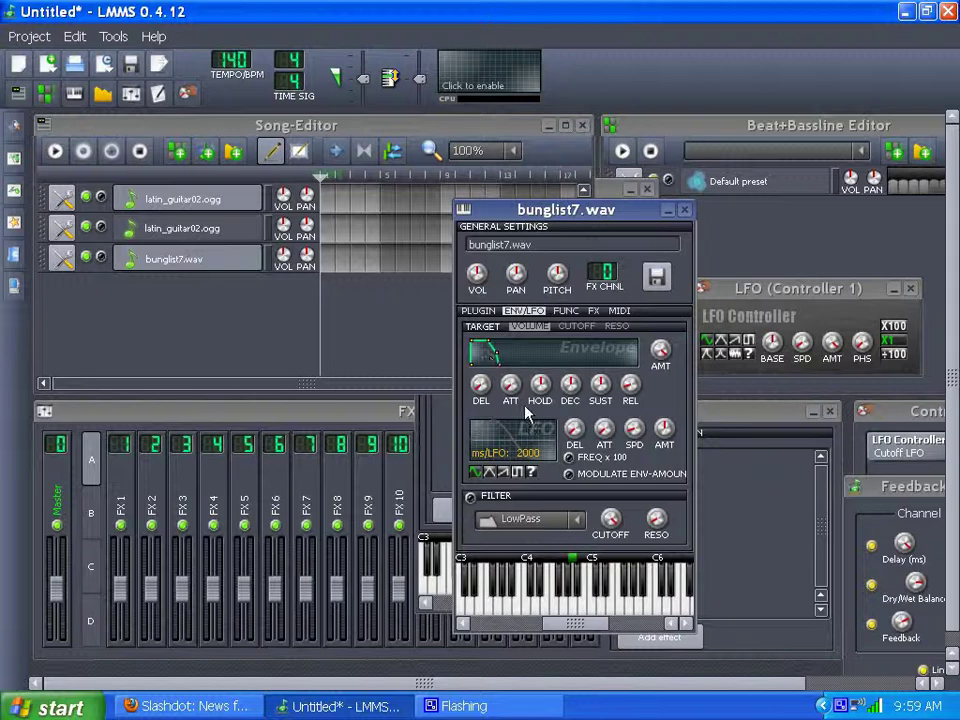
pyautogui.moveTo(630, 389); pyautogui.dragTo(630, 360)
pyautogui.click(537, 600)
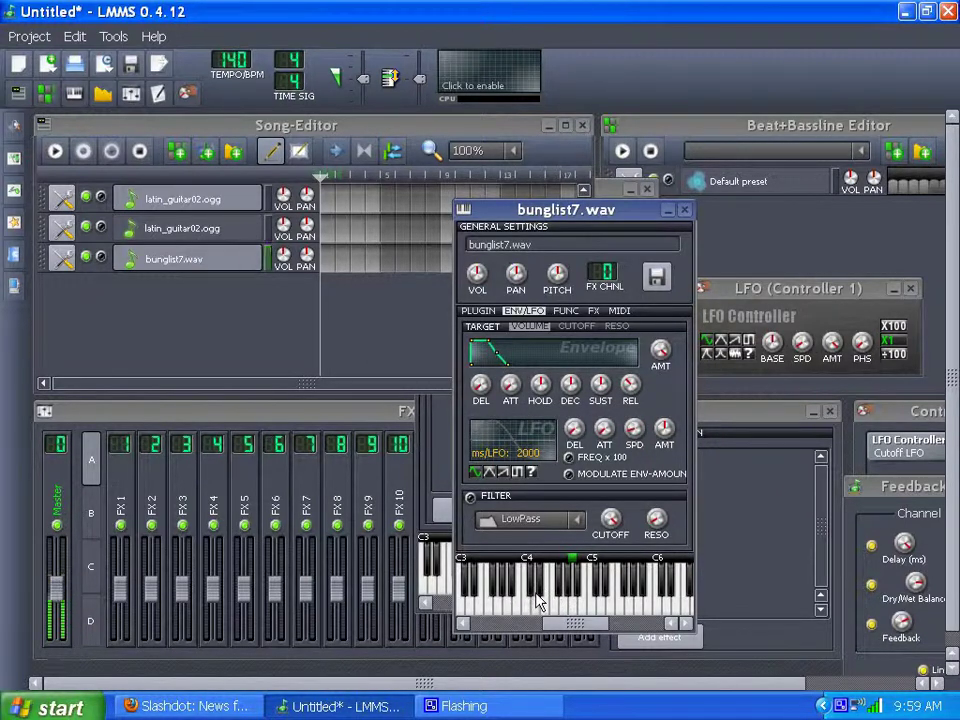
pyautogui.click(496, 594)
pyautogui.click(490, 604)
pyautogui.click(560, 591)
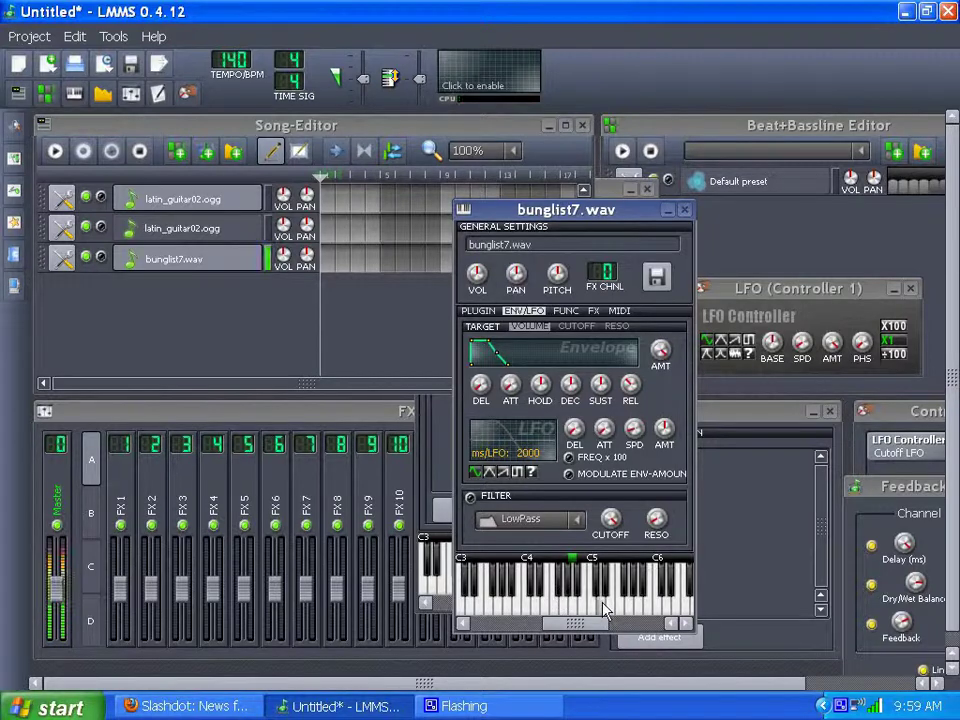
# Raise the attack of bunglist7.wav's volume envelope slightly and audition the result at different pitches
pyautogui.moveTo(514, 393); pyautogui.dragTo(514, 373)
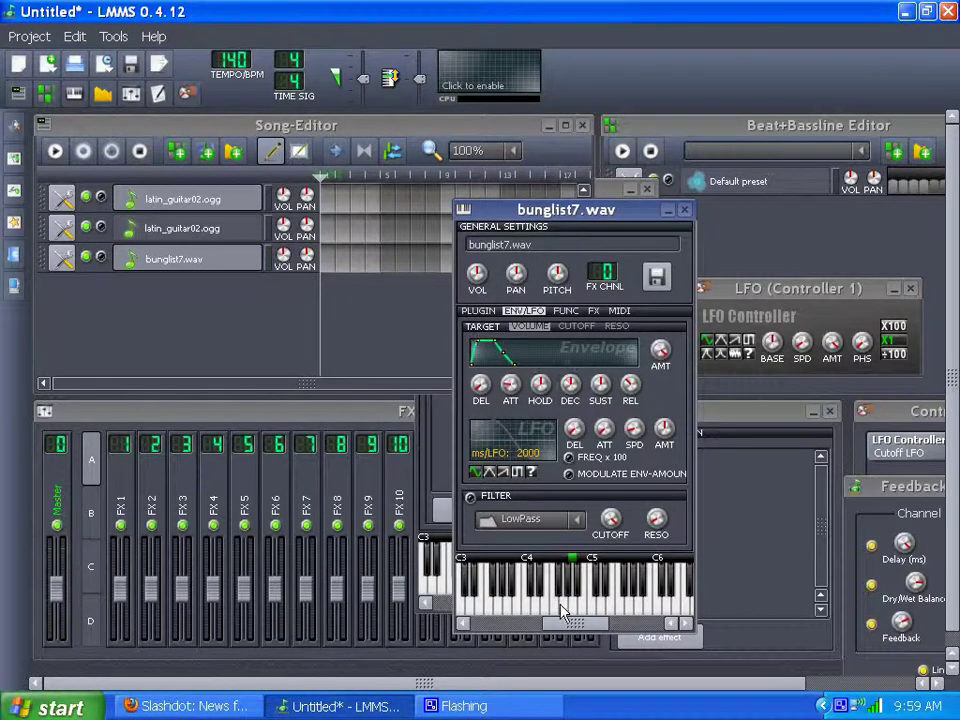
pyautogui.click(561, 605)
pyautogui.click(533, 606)
pyautogui.click(627, 613)
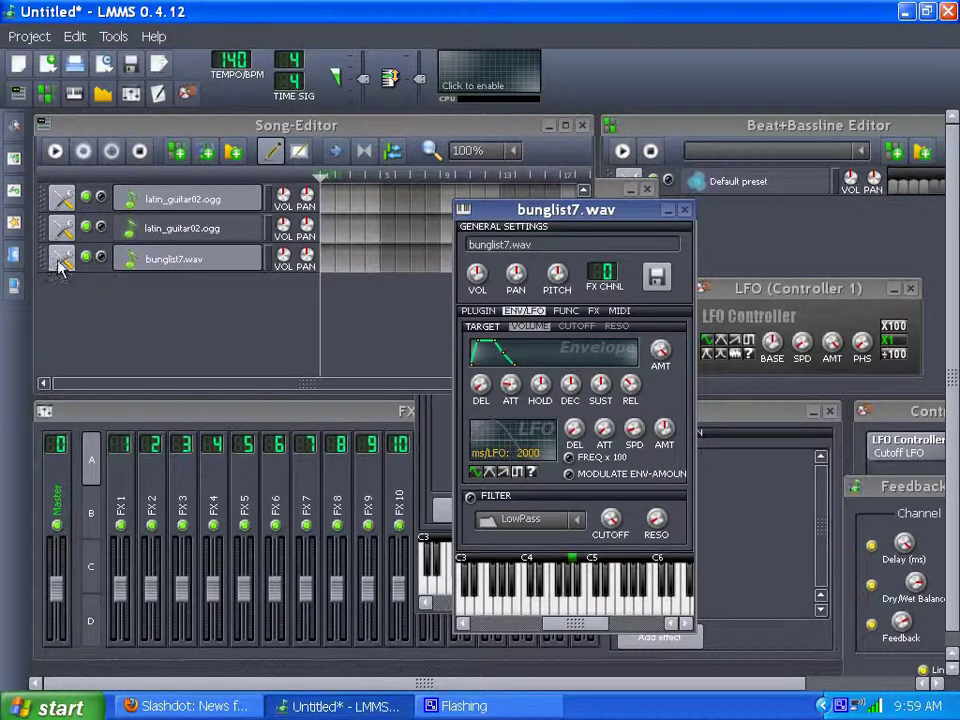
# Audition the unprocessed and the processed latin_guitar02.ogg tracks for comparison, then return to the bunglist7.wav instrument
pyautogui.click(279, 238)
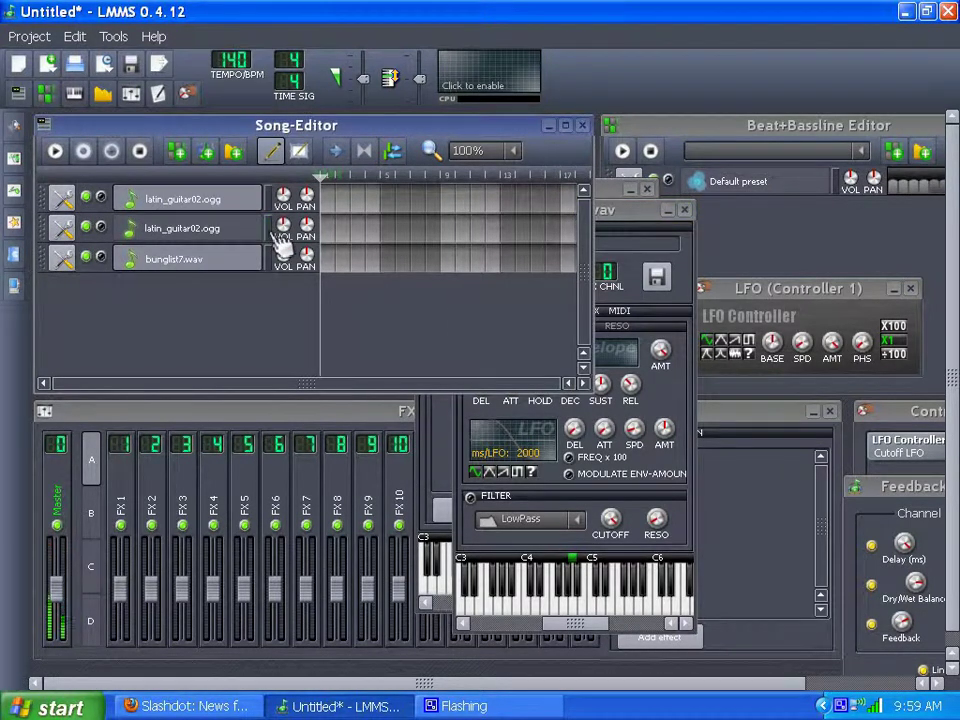
pyautogui.click(269, 202)
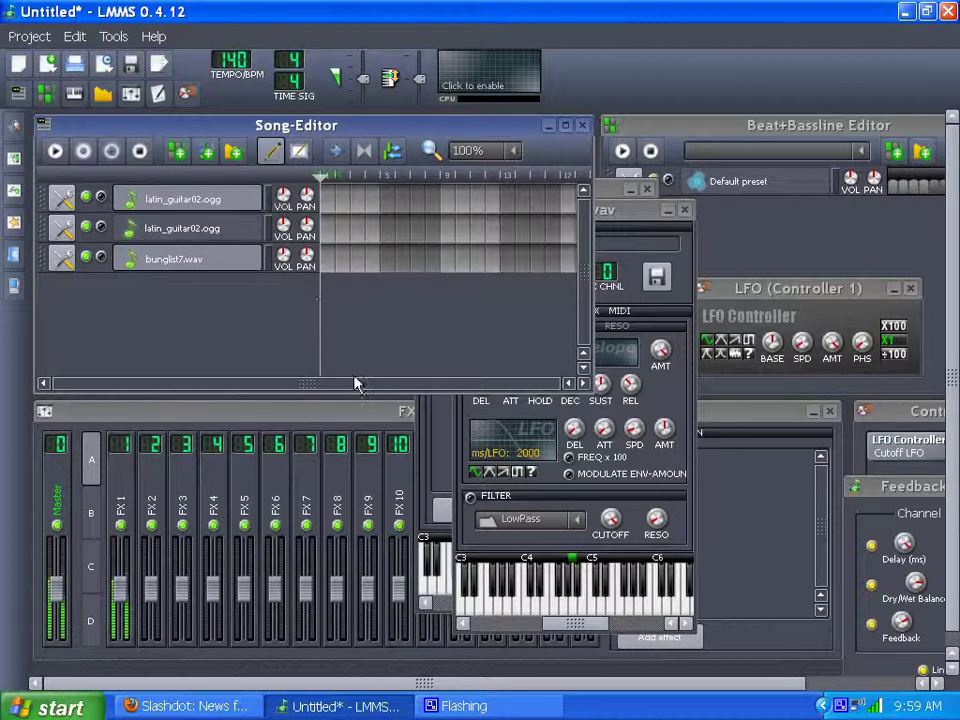
pyautogui.click(612, 224)
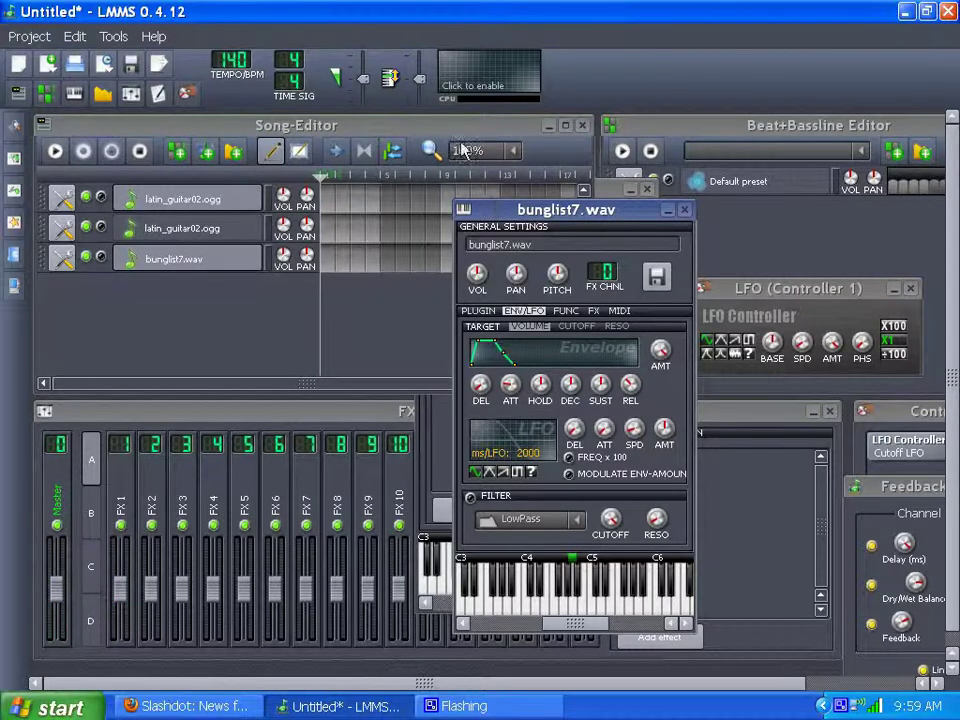